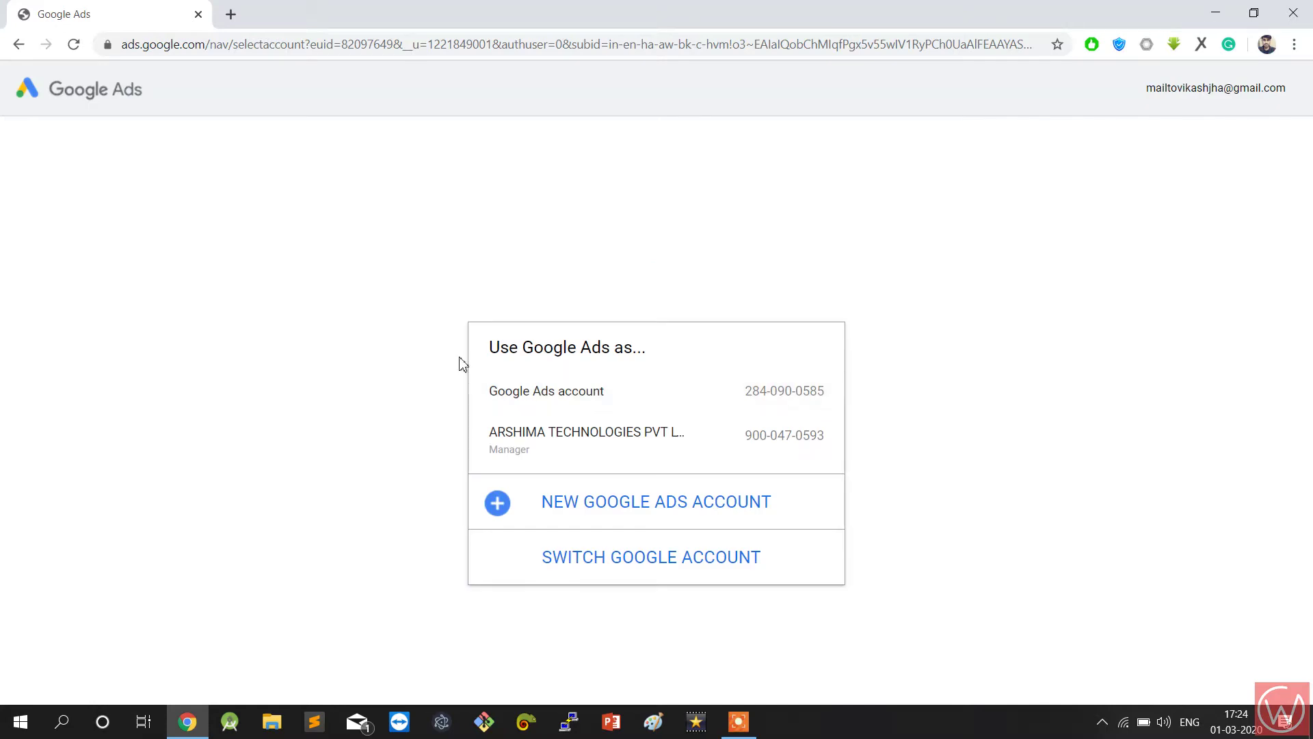
Open the existing Google Ads account from the account list and hide the exhausted-balance notice.
left_click(536, 384)
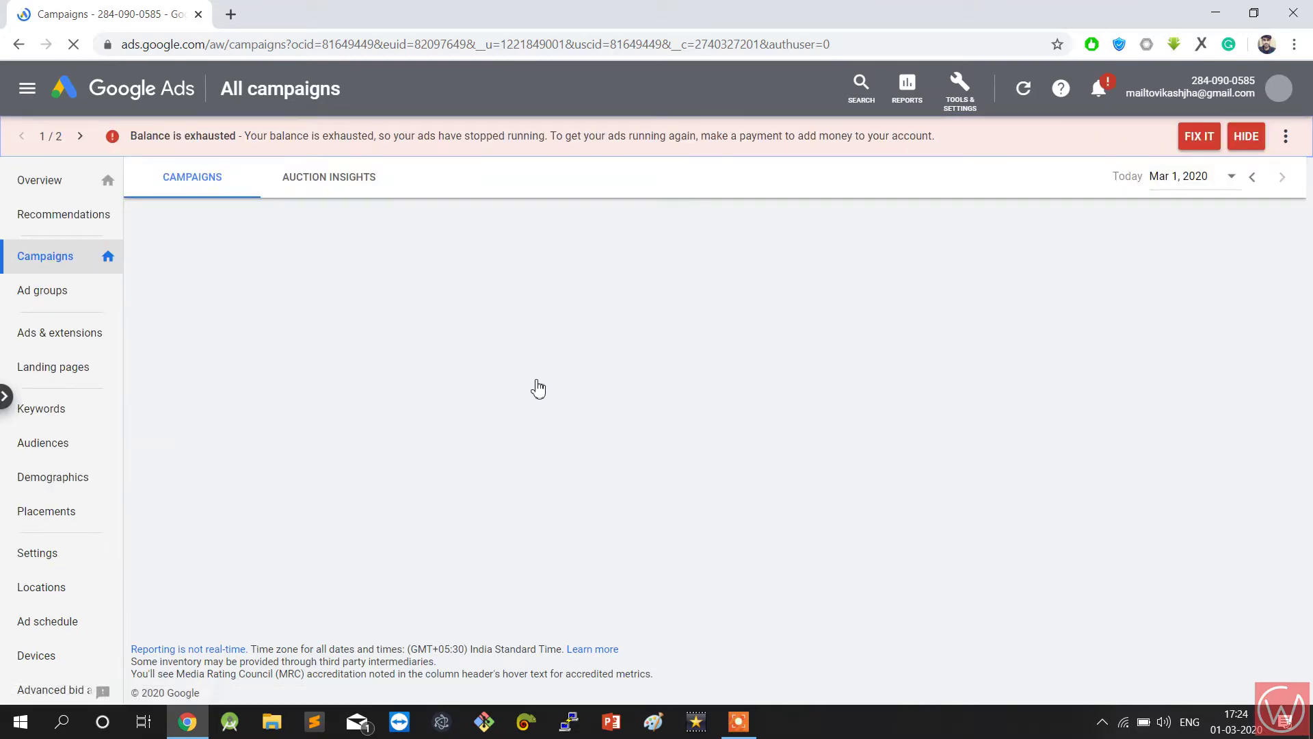
left_click(1244, 139)
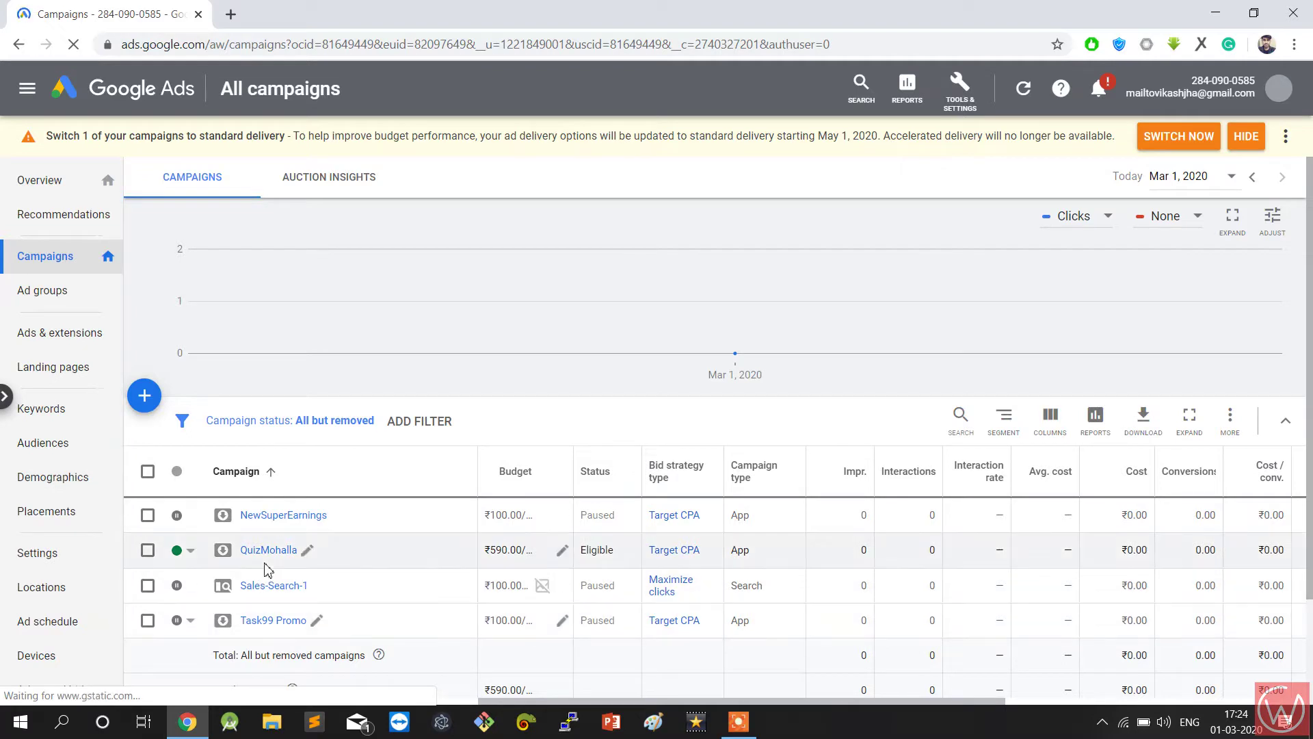
Pause the QuizMohalla campaign in the campaigns table.
scroll(266, 571, "down", 1)
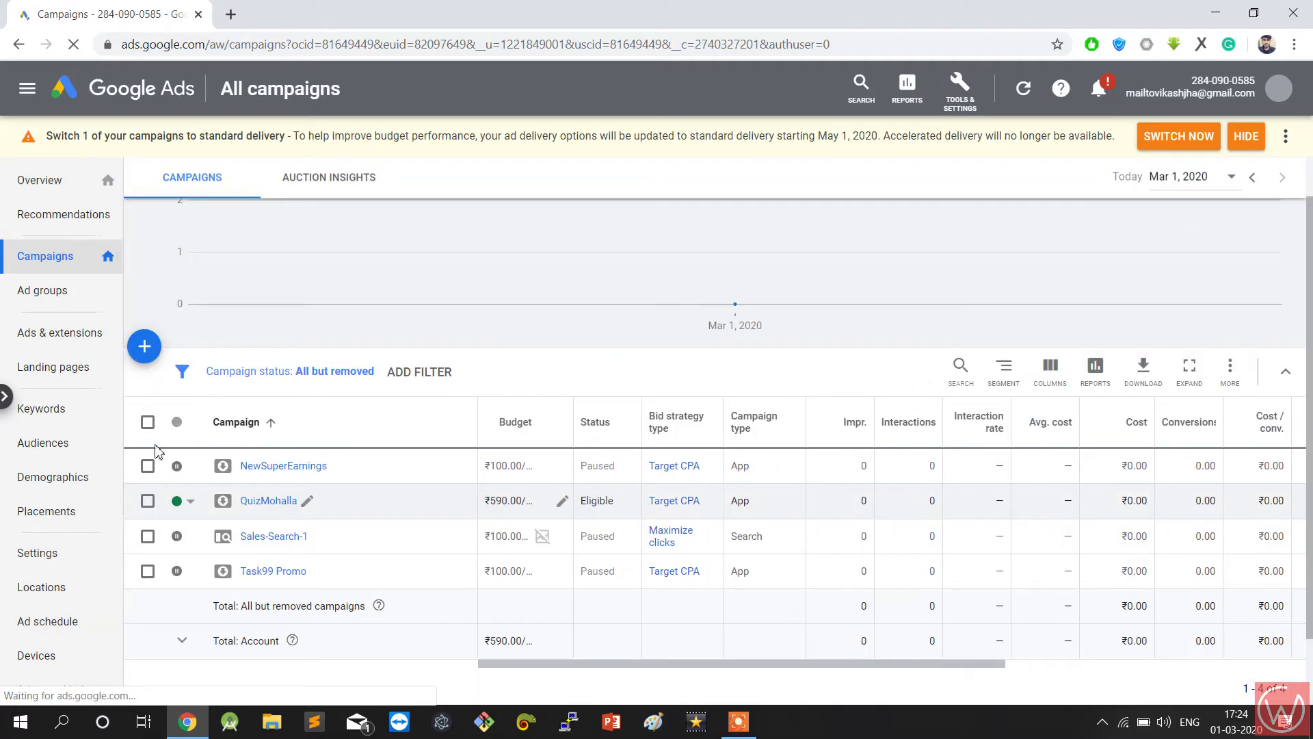
left_click(181, 501)
left_click(199, 535)
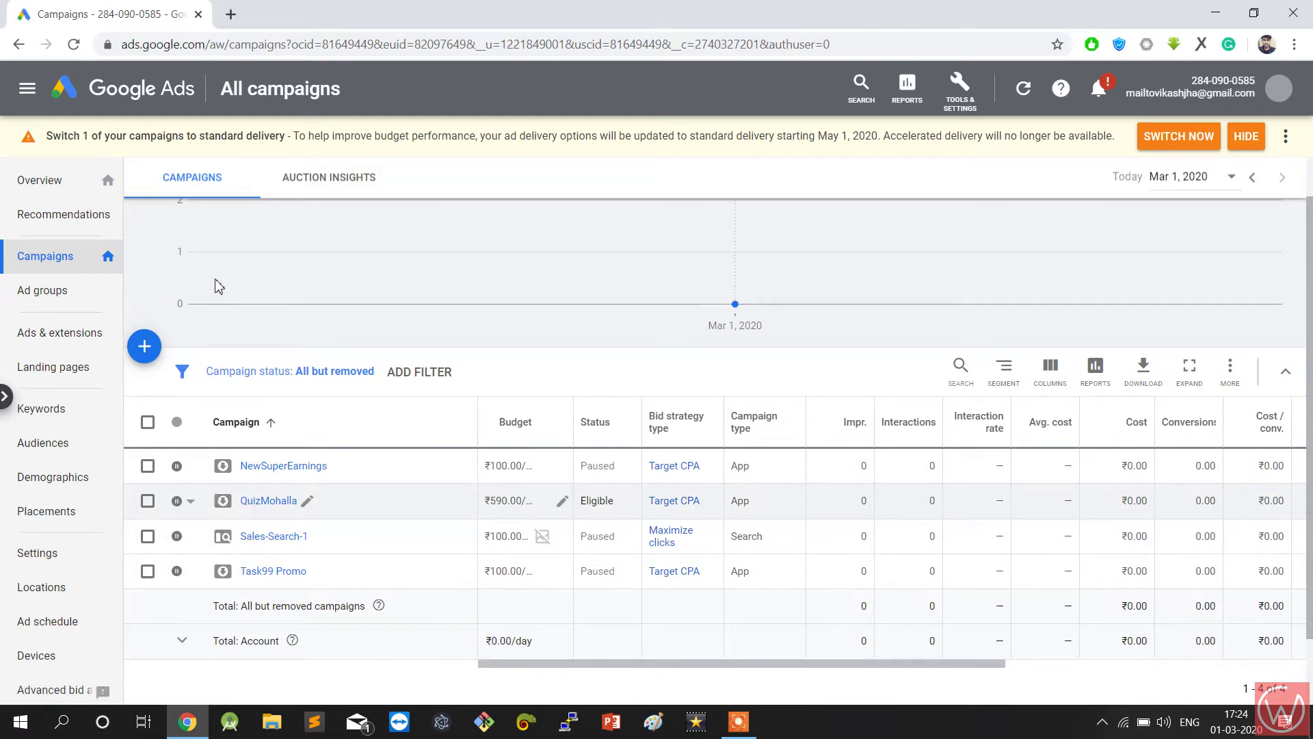
Try to start creating a new campaign from the campaigns list.
left_click(145, 347)
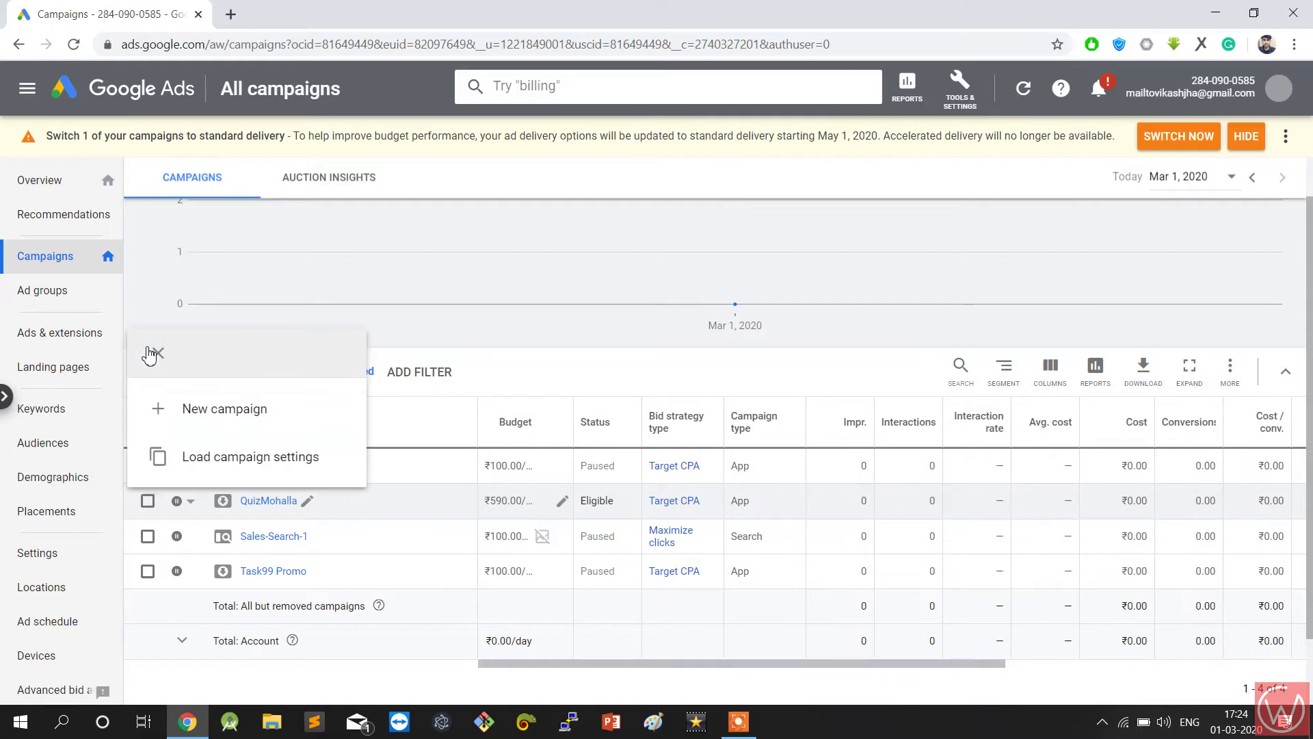
left_click(184, 423)
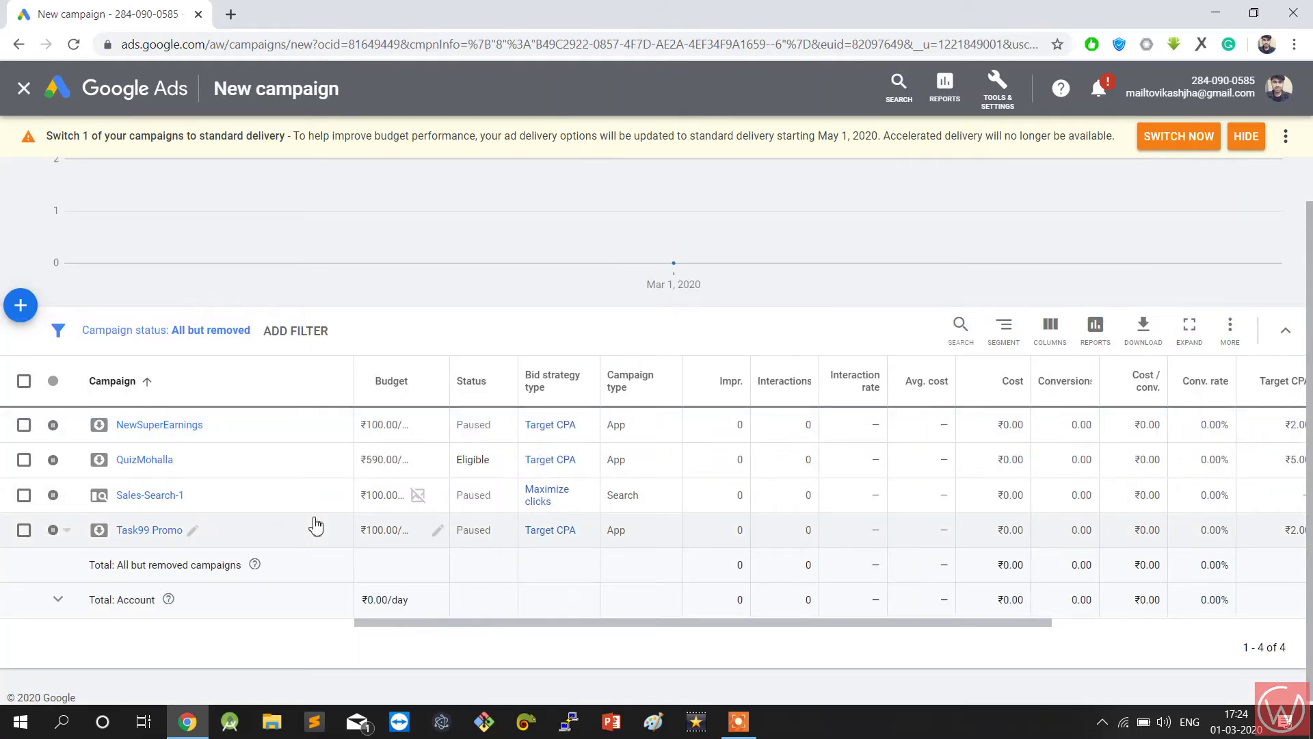
left_click(13, 313)
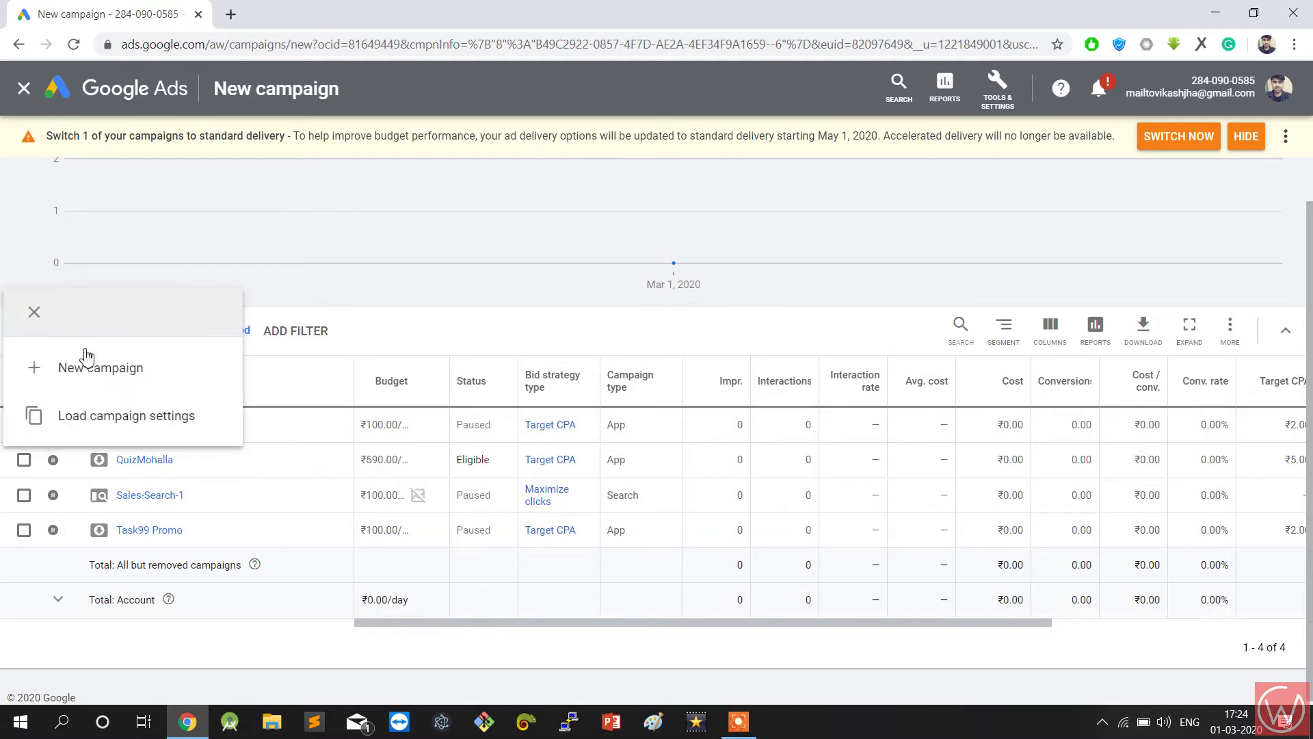
left_click(97, 367)
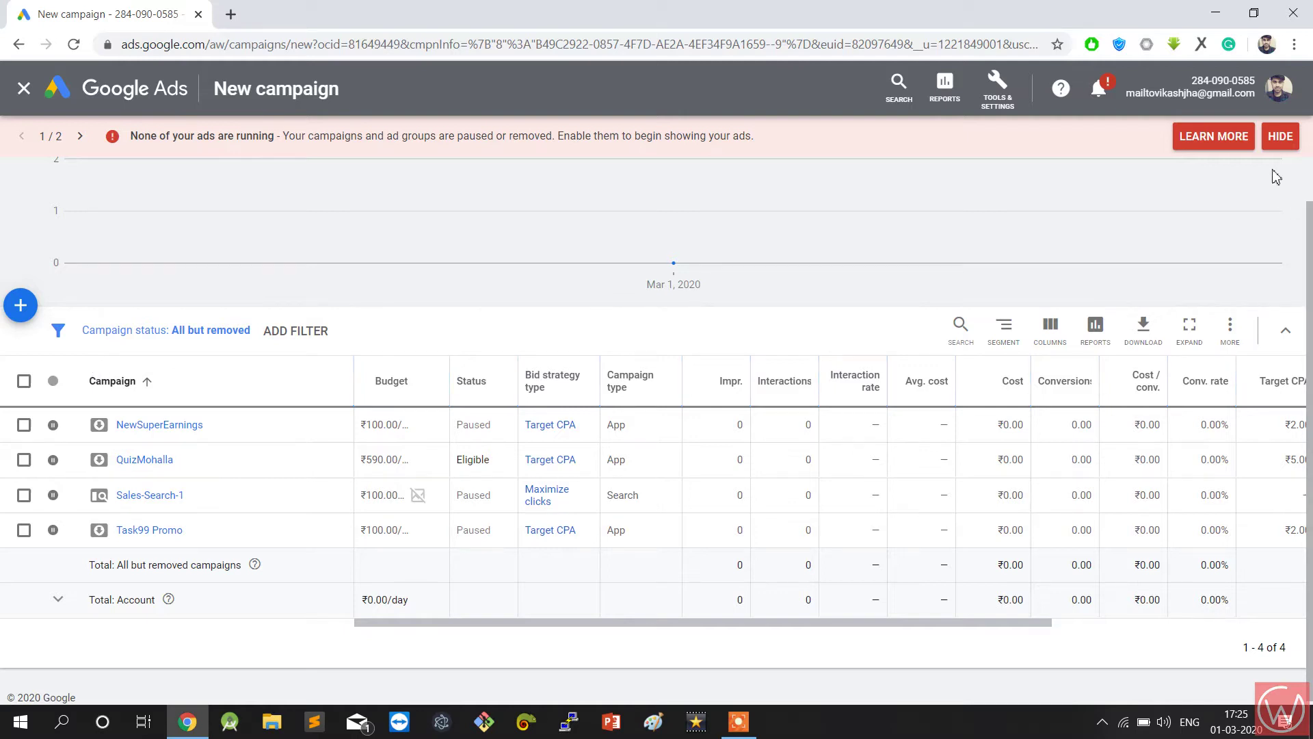
View the campaign settings linked from the standard delivery notice and return to the all-campaigns overview.
left_click(1279, 136)
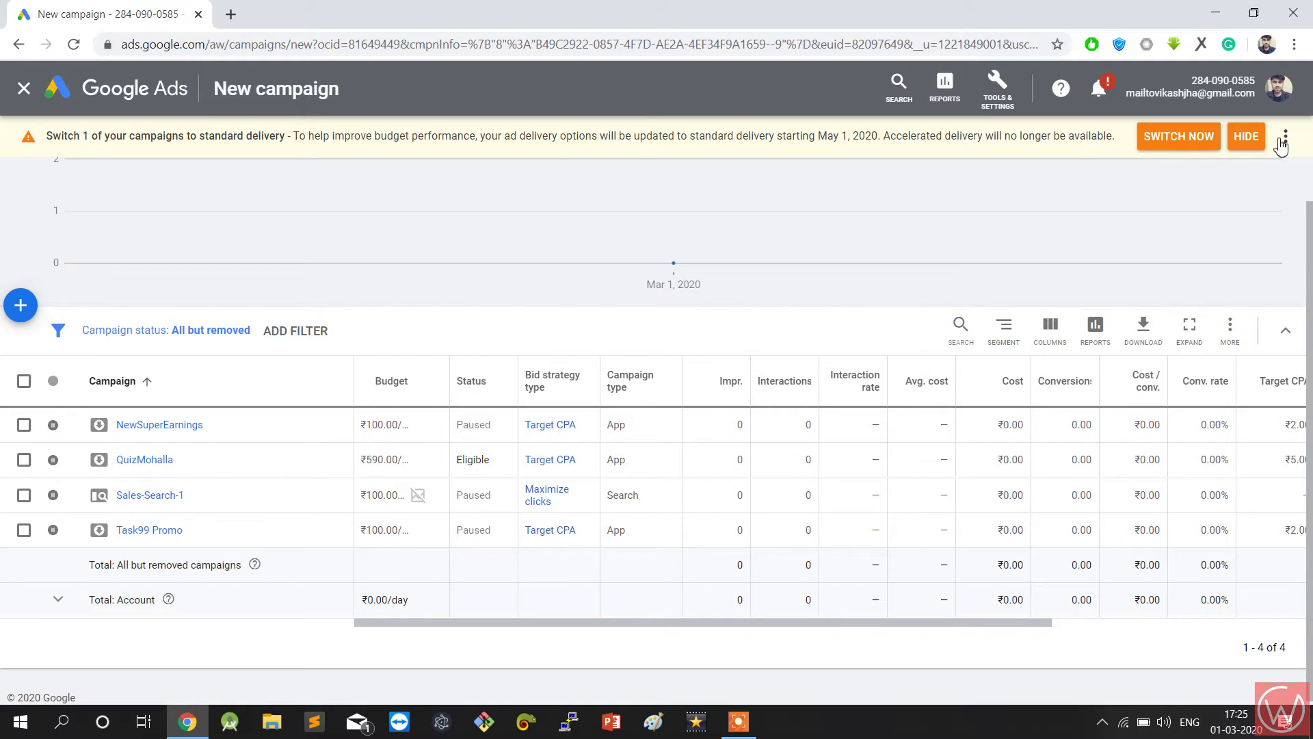
left_click(1161, 137)
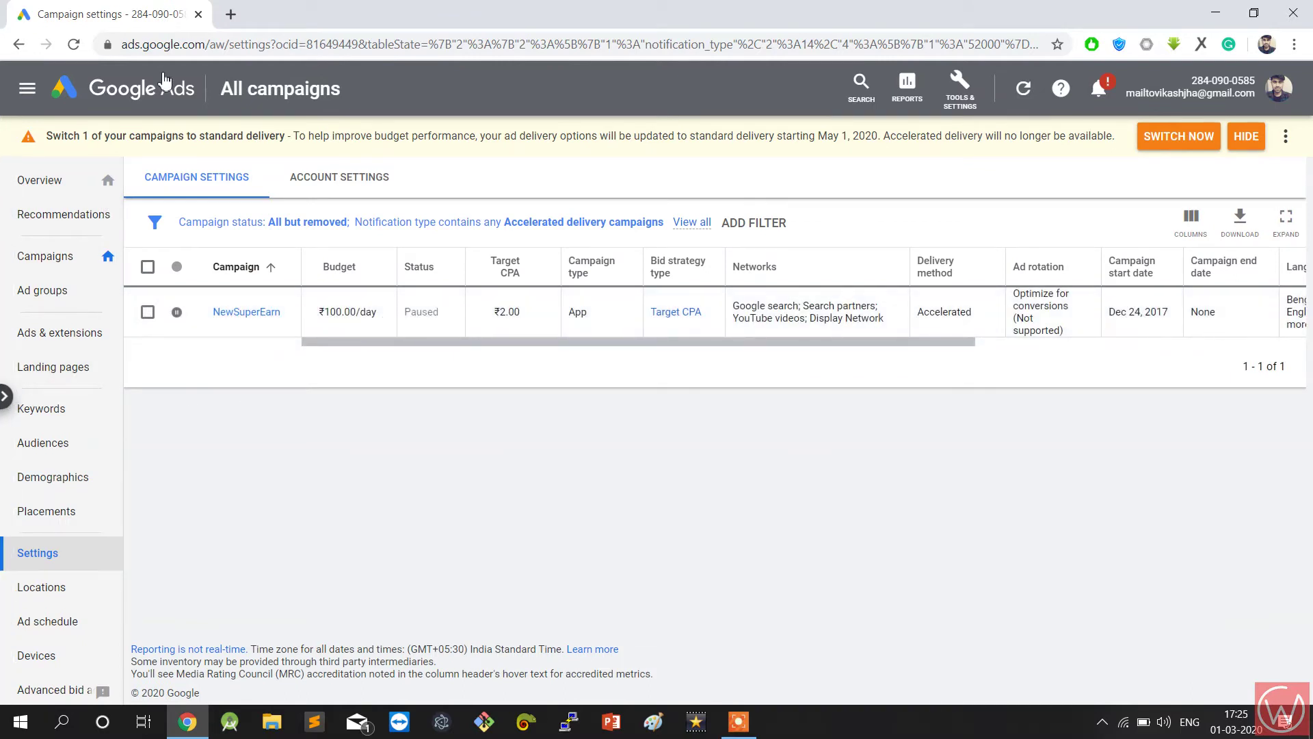
left_click(140, 88)
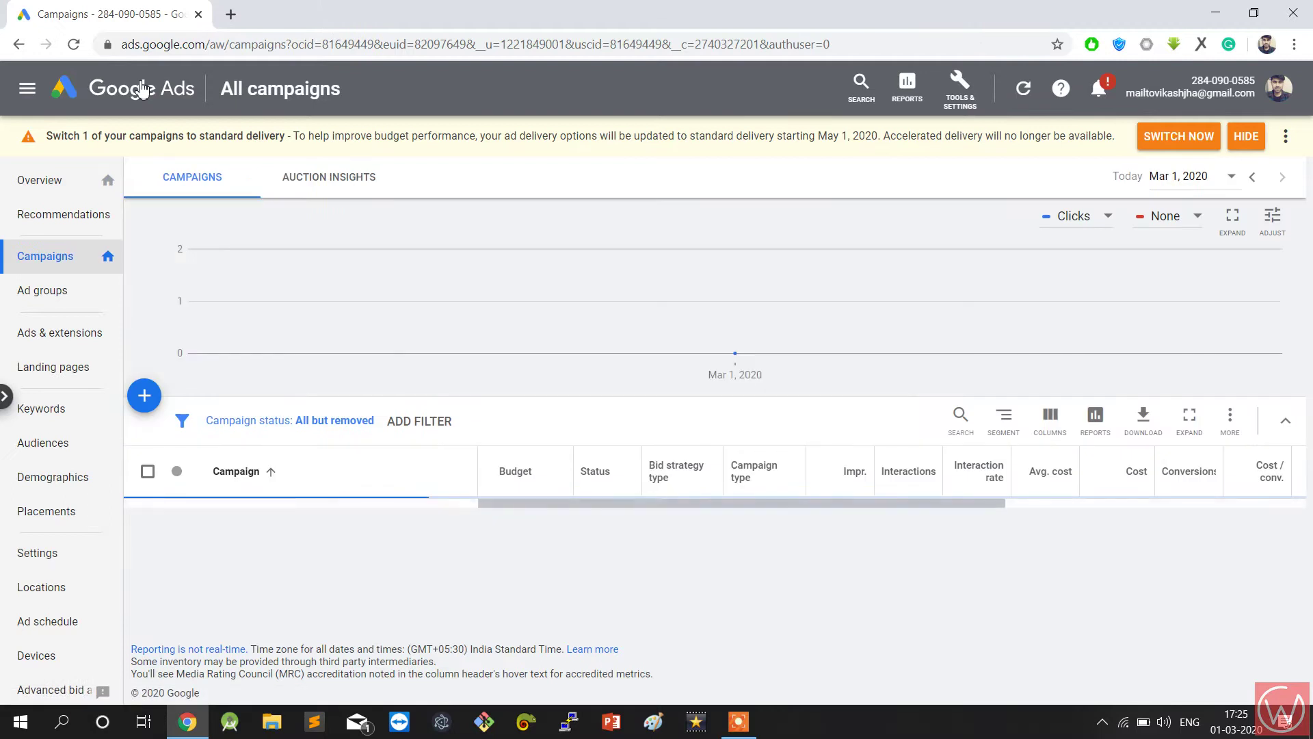
Start a new campaign and choose Website traffic as its goal after previewing the other goals.
left_click(146, 395)
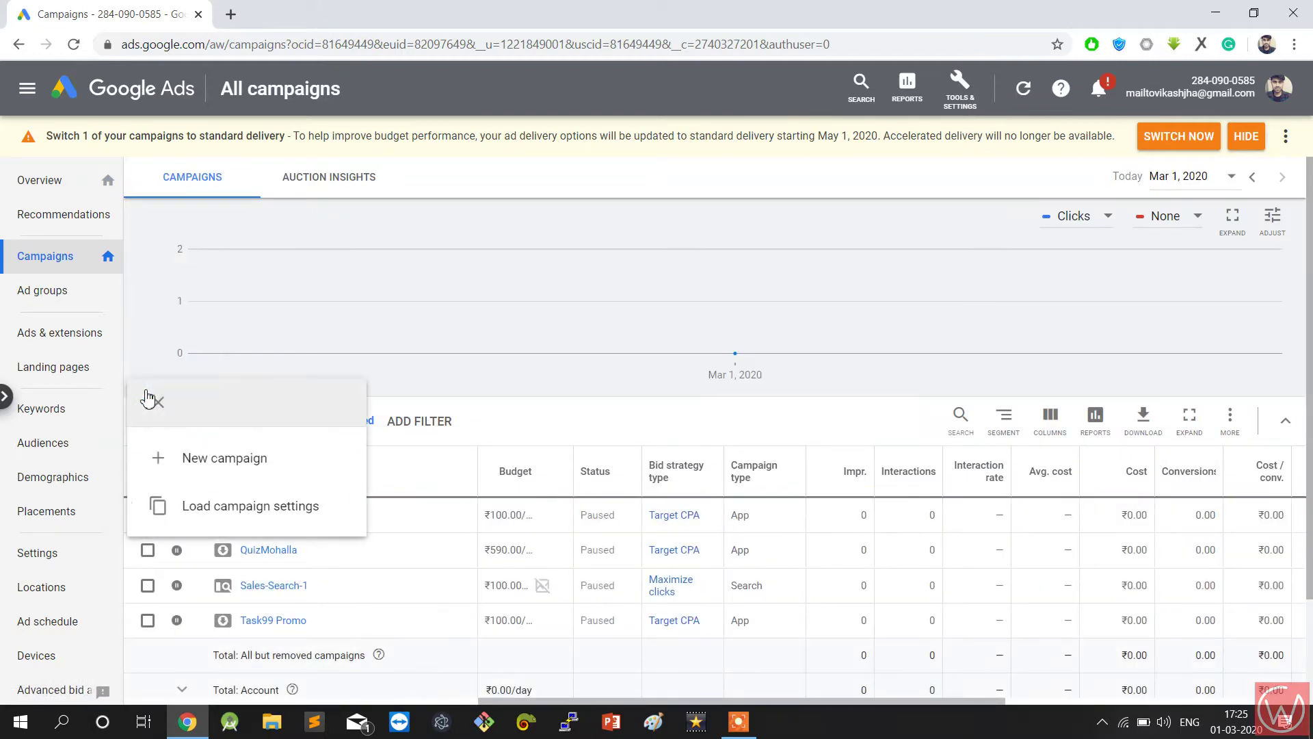
left_click(214, 458)
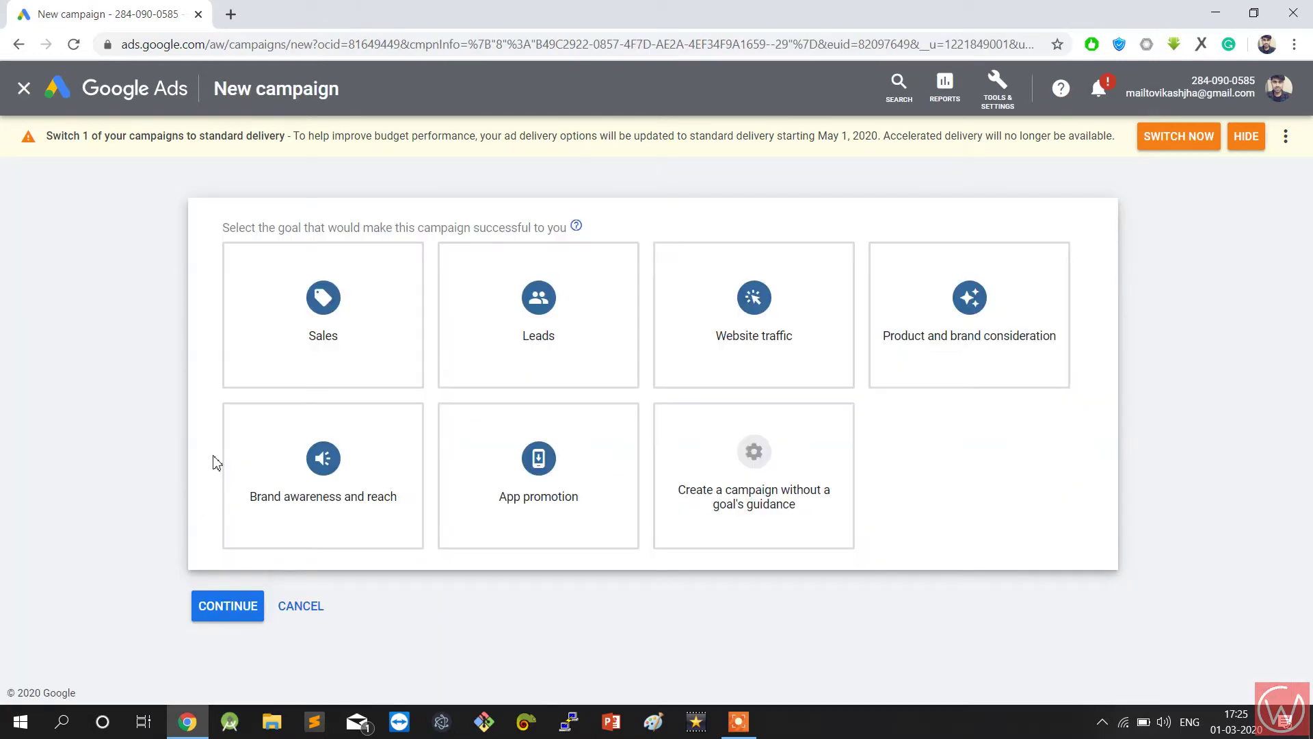
left_click(386, 329)
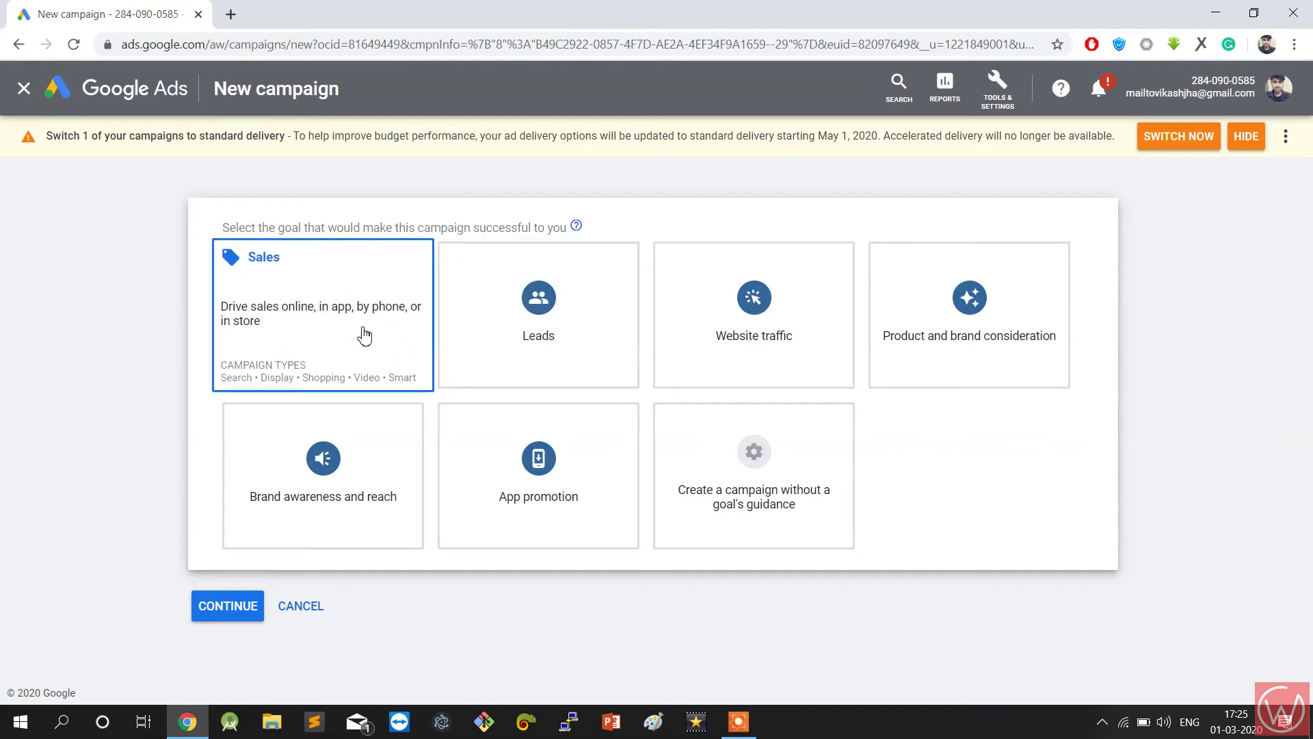
left_click(527, 331)
left_click(783, 354)
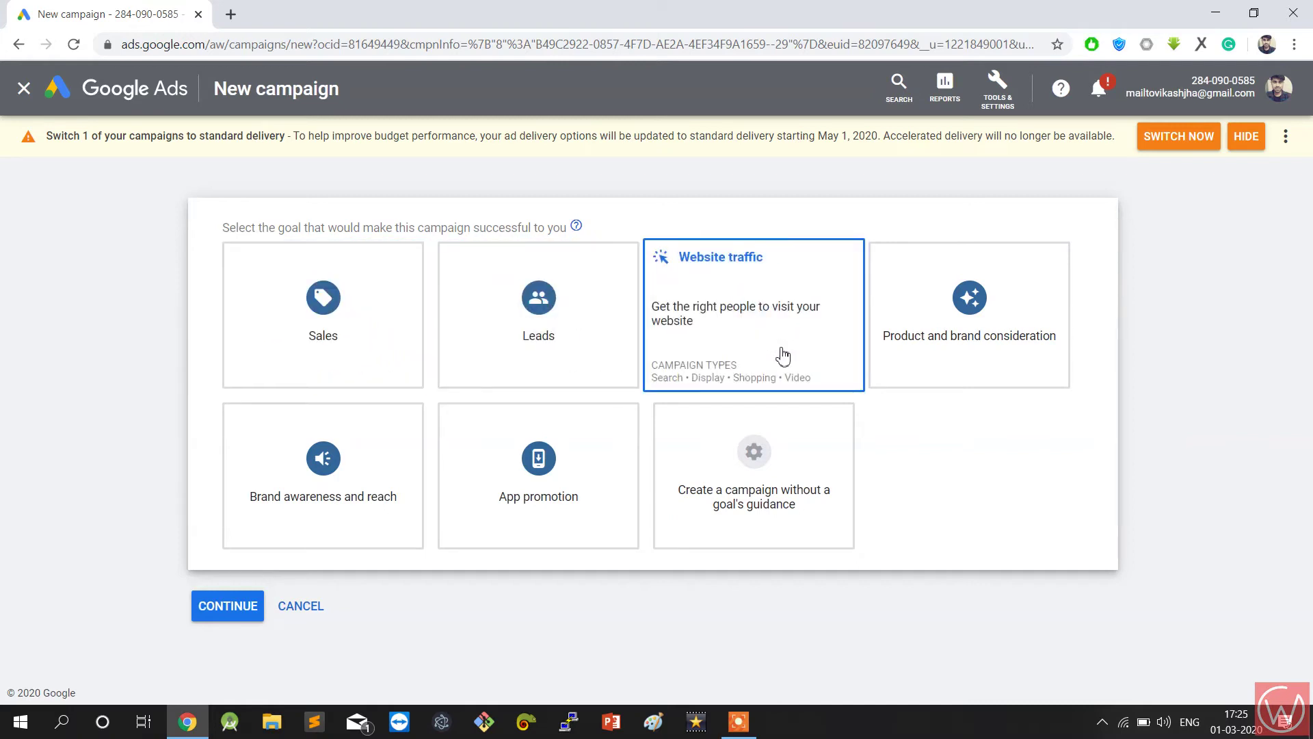
left_click(967, 350)
left_click(773, 458)
left_click(538, 485)
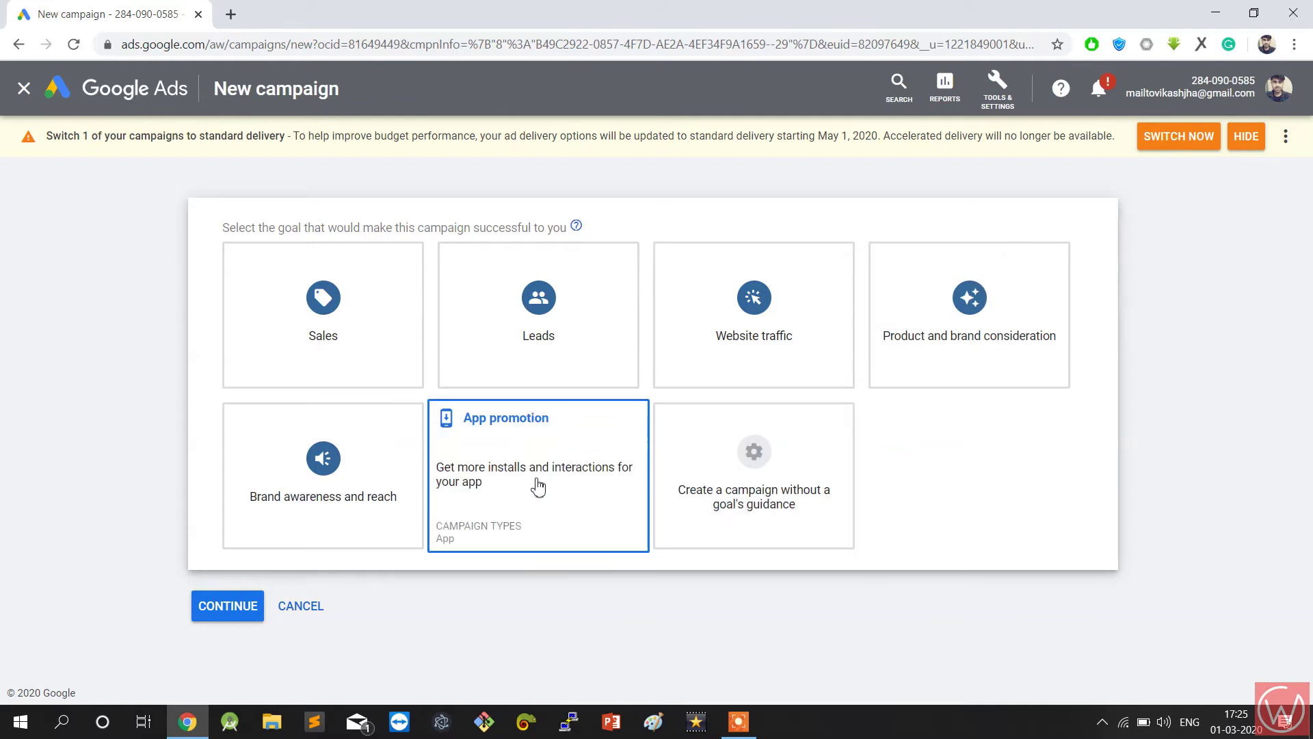
left_click(353, 484)
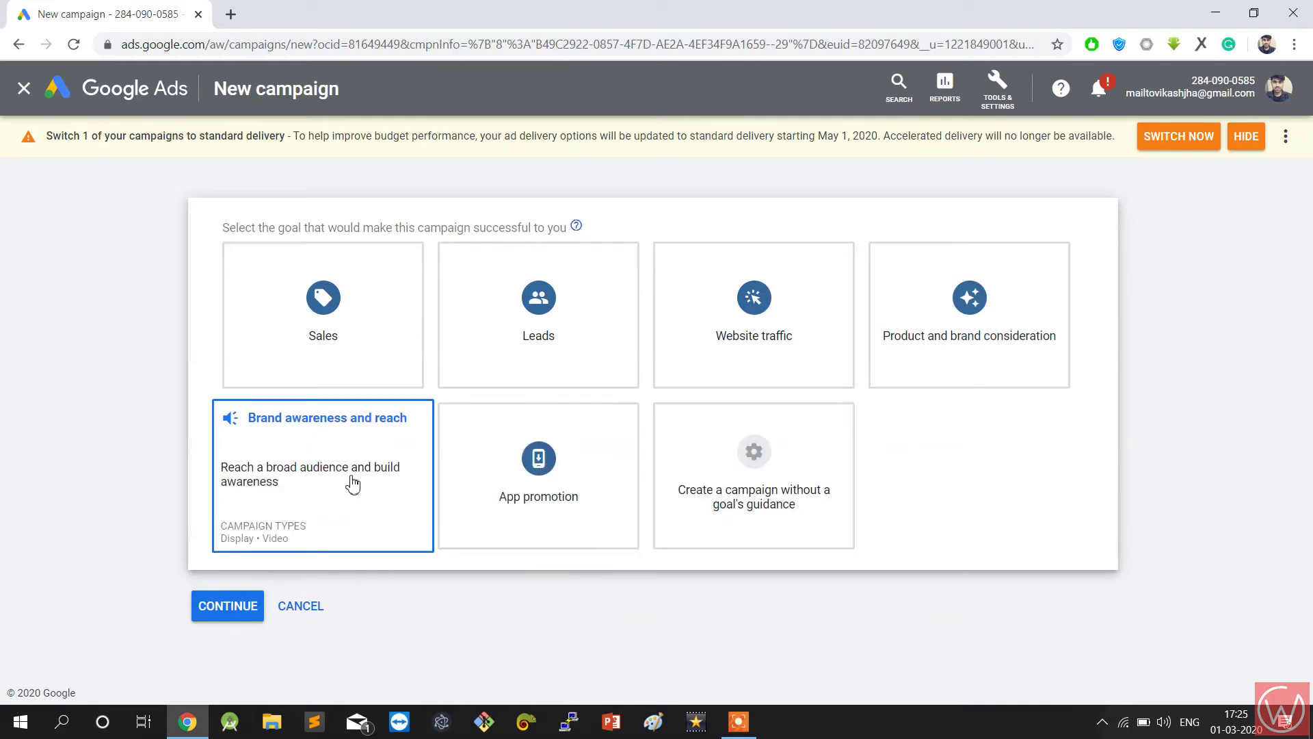
left_click(745, 340)
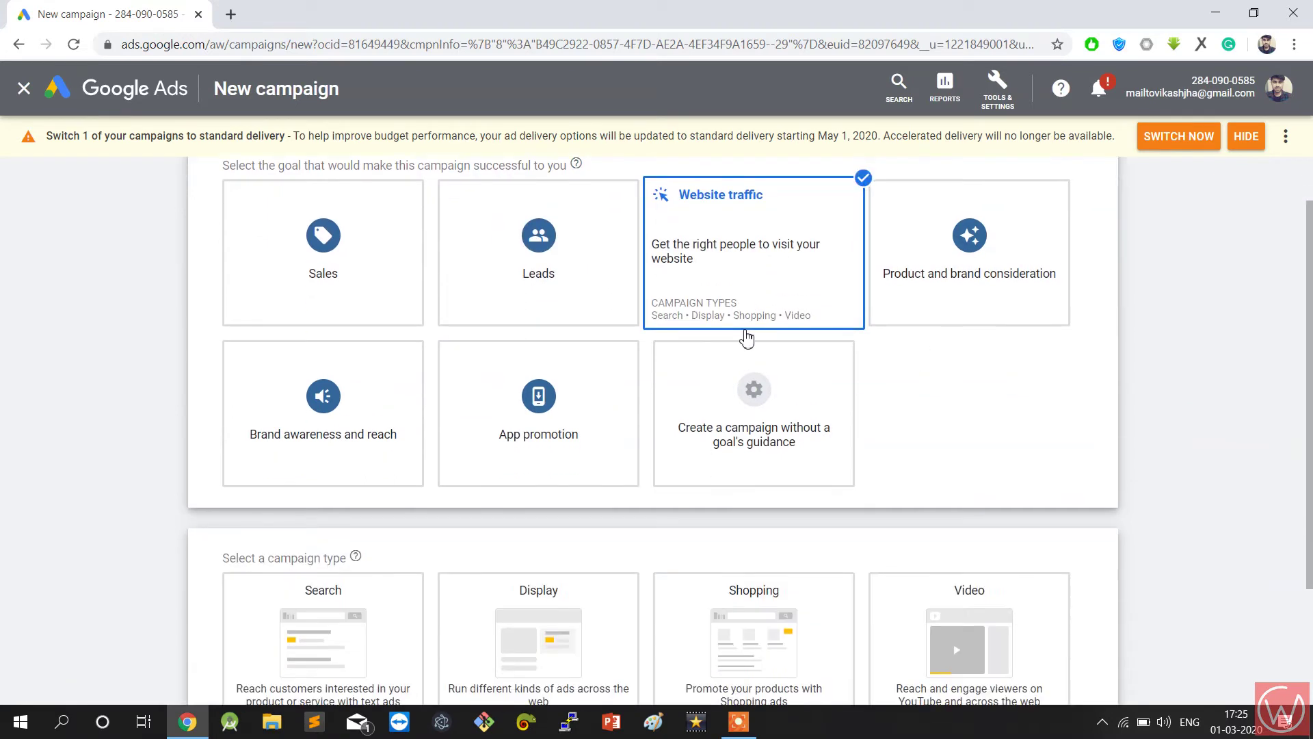
Choose Search as the campaign type, enter indiopinion.com as the business website and continue to the campaign settings.
scroll(410, 411, "down", 1)
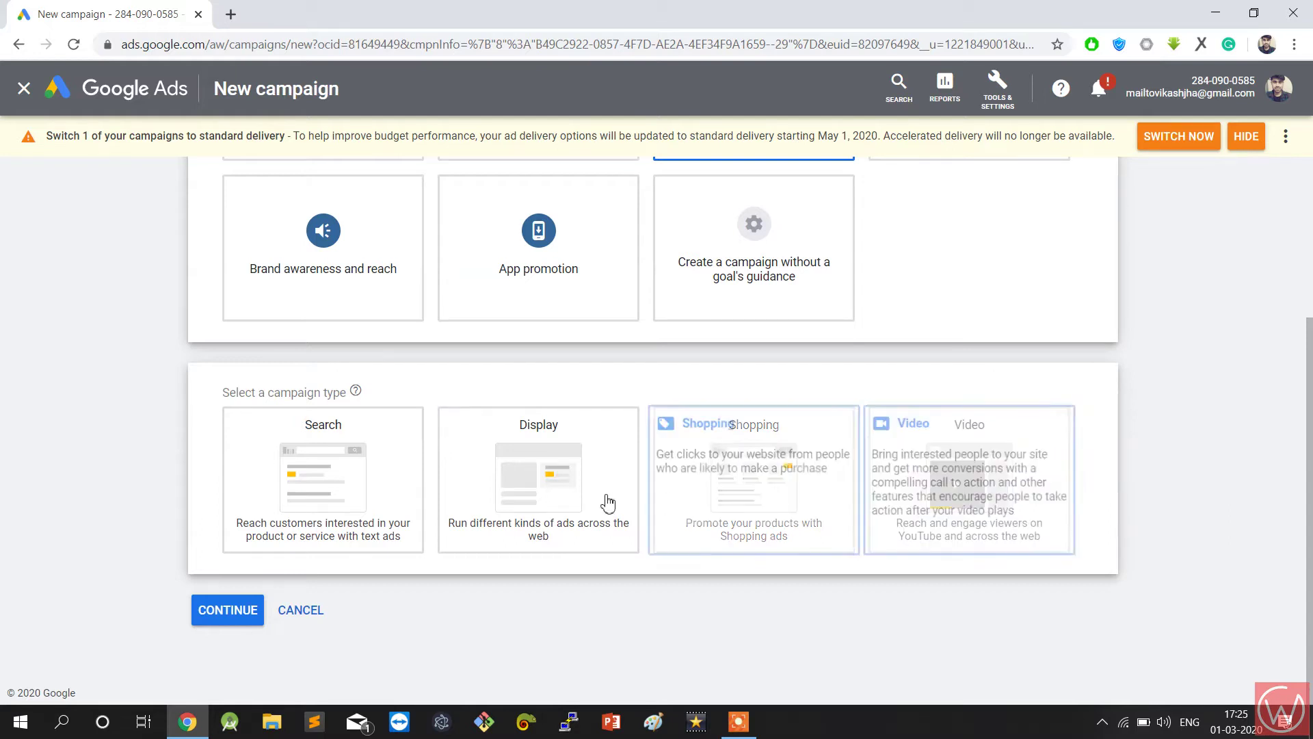
left_click(360, 470)
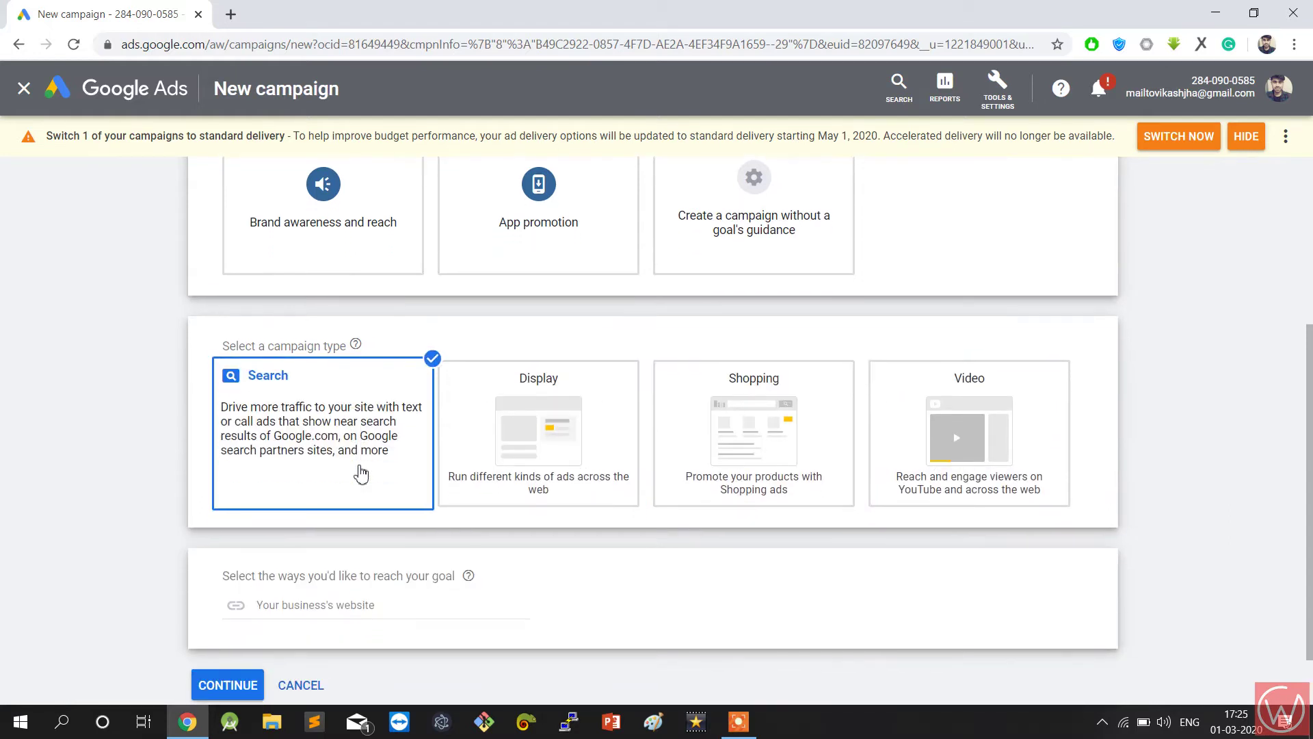
left_click(267, 529)
type("f")
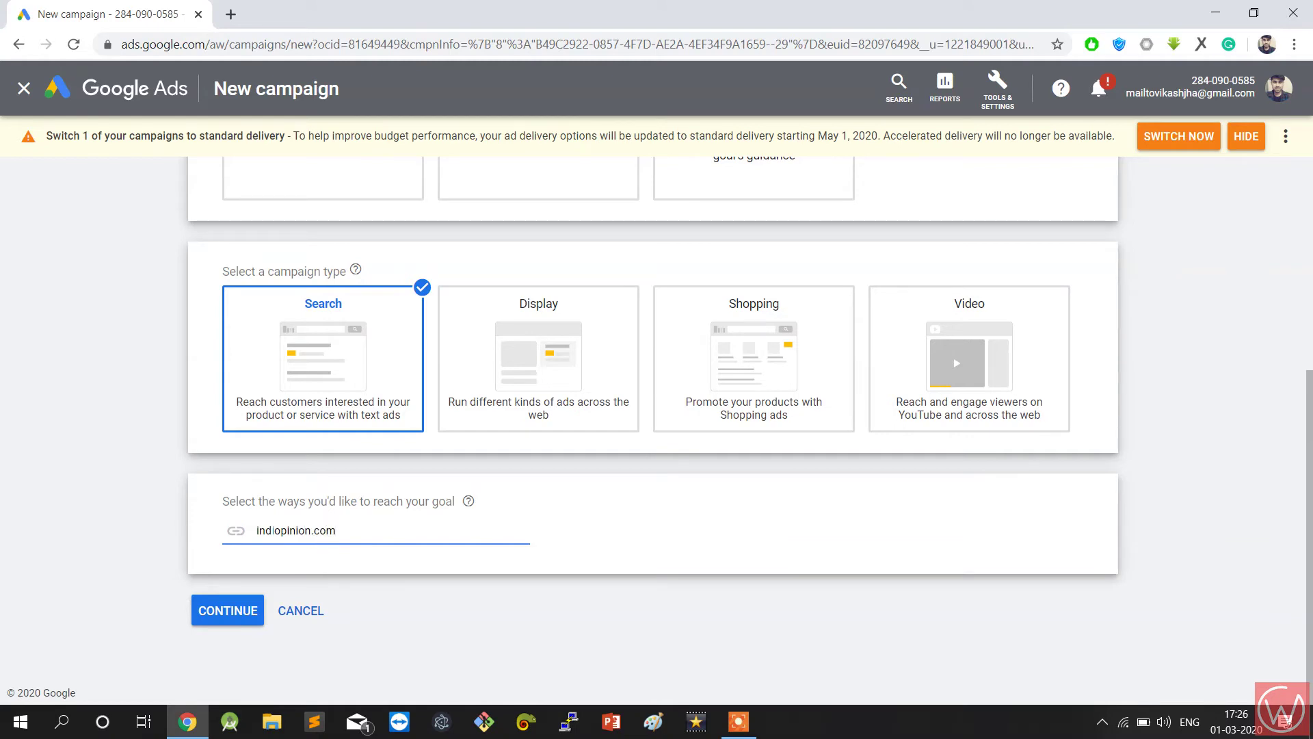
left_click(214, 605)
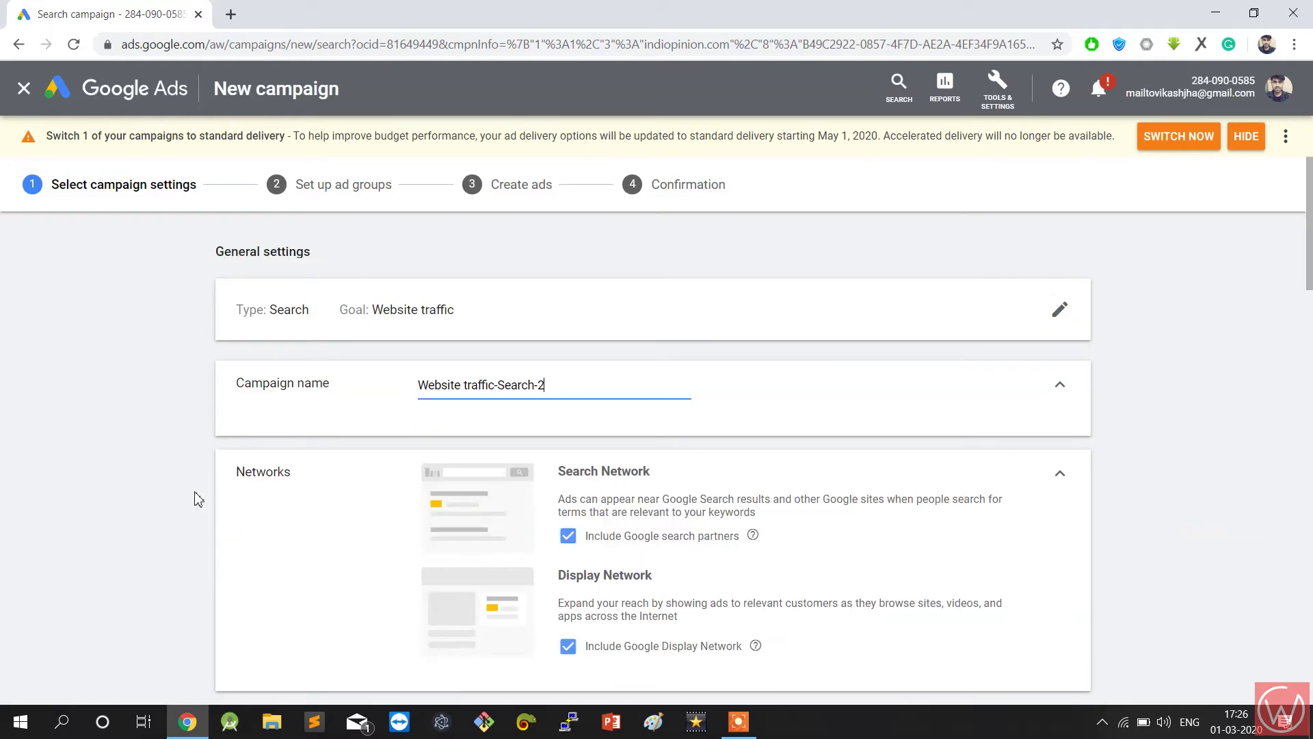
Replace the campaign name with "IndiOpinion Sea" and check the additional general settings, leaving them collapsed.
triple_click(576, 385)
key("BackSpace")
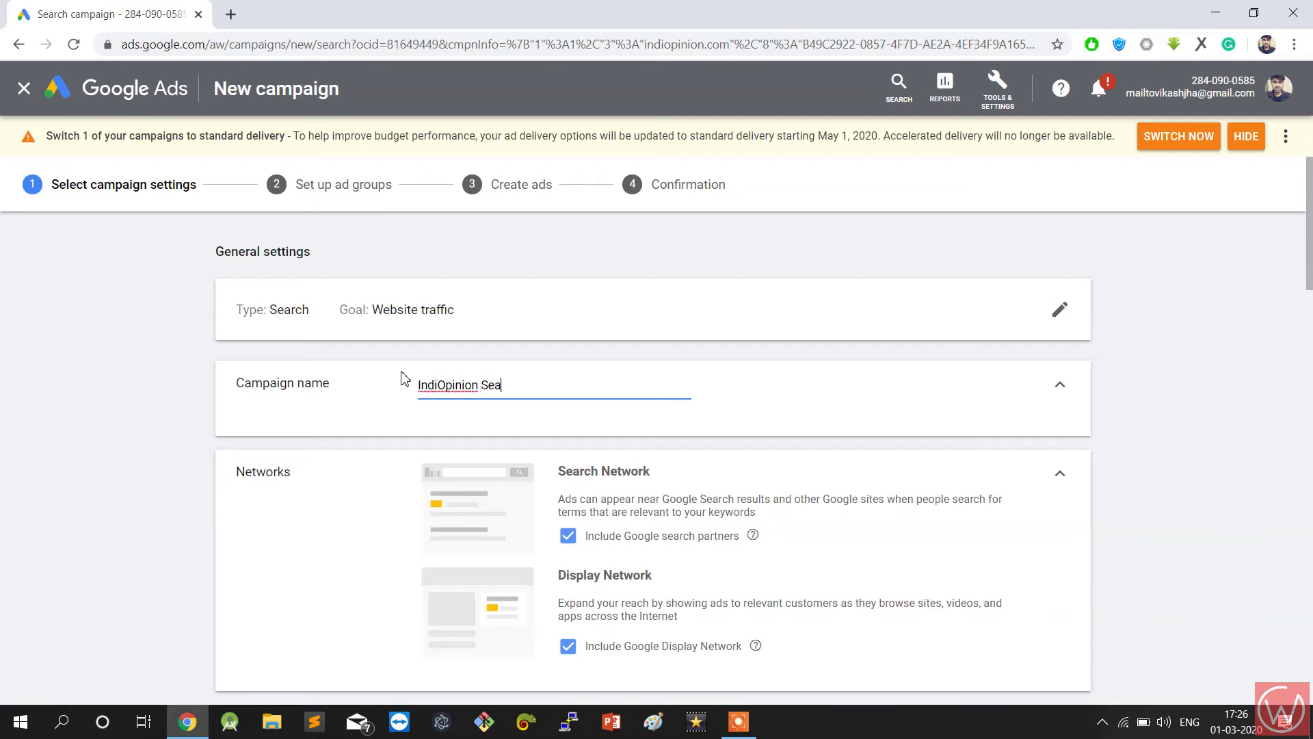
scroll(403, 378, "down", 3)
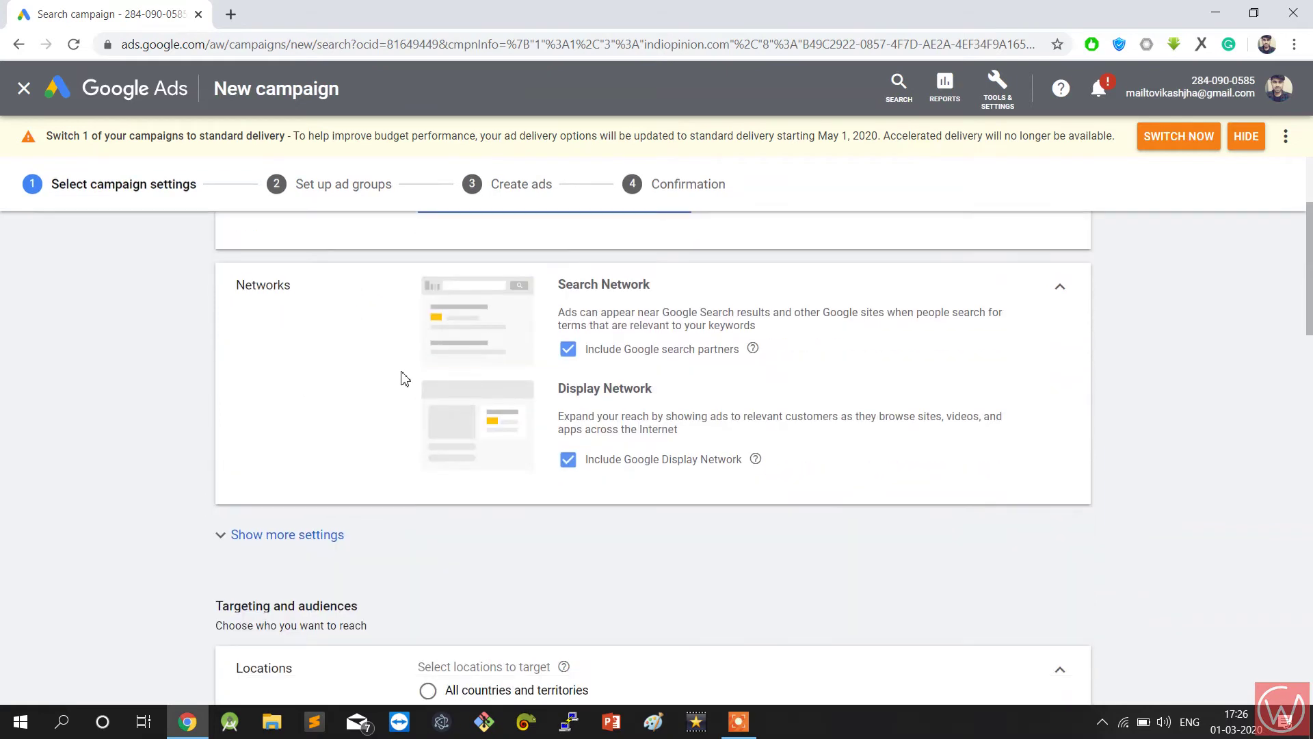
scroll(506, 495, "down", 3)
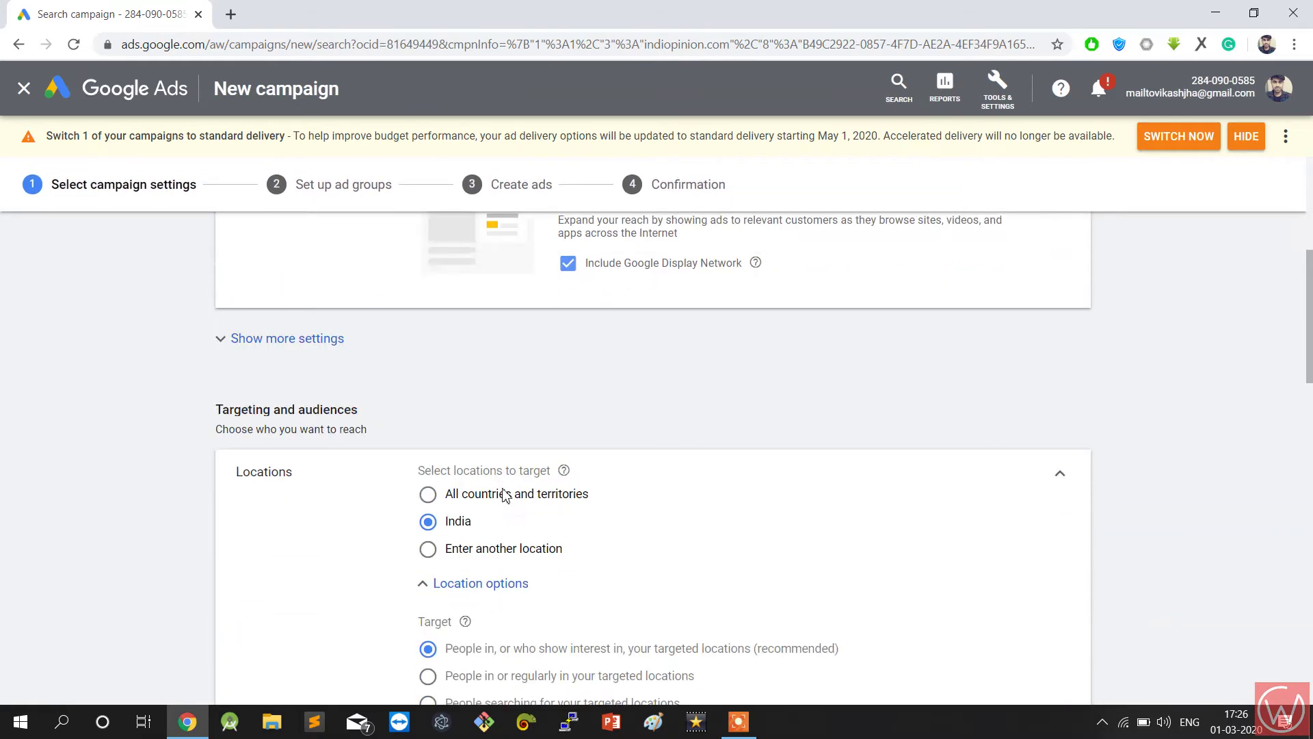
left_click(295, 314)
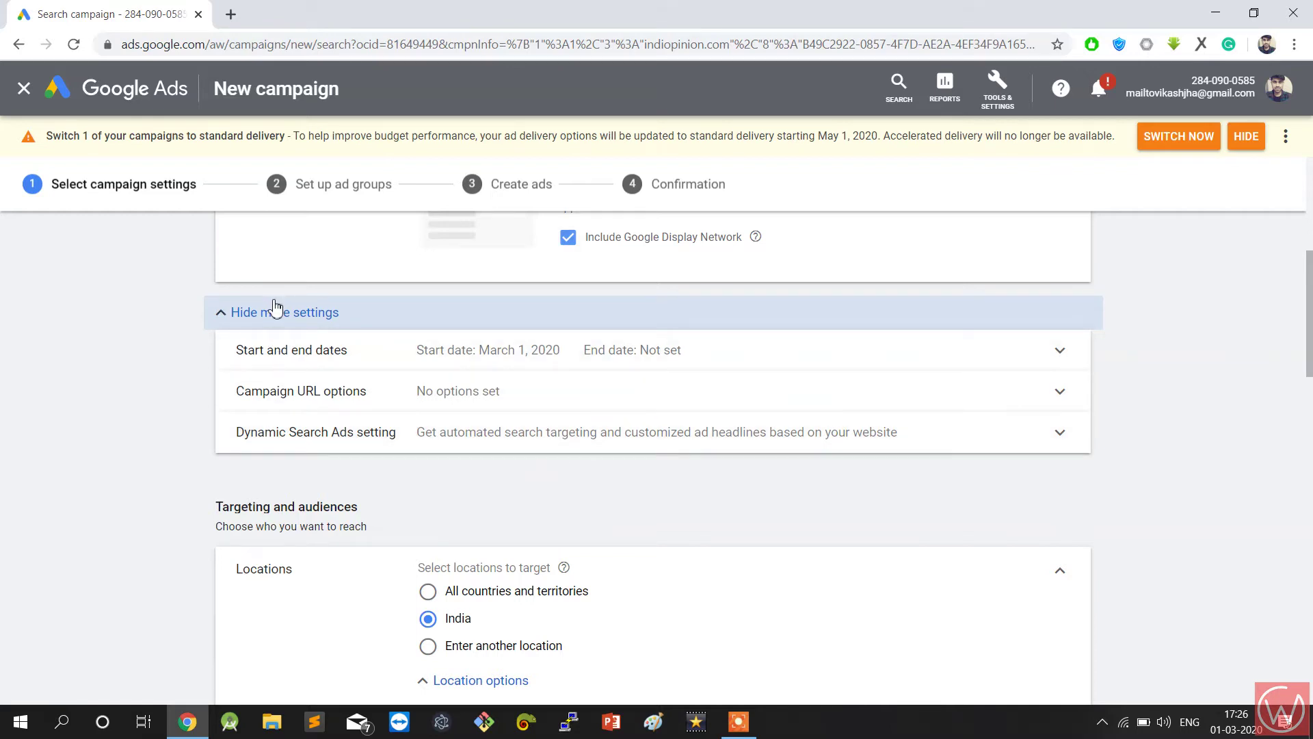
left_click(274, 311)
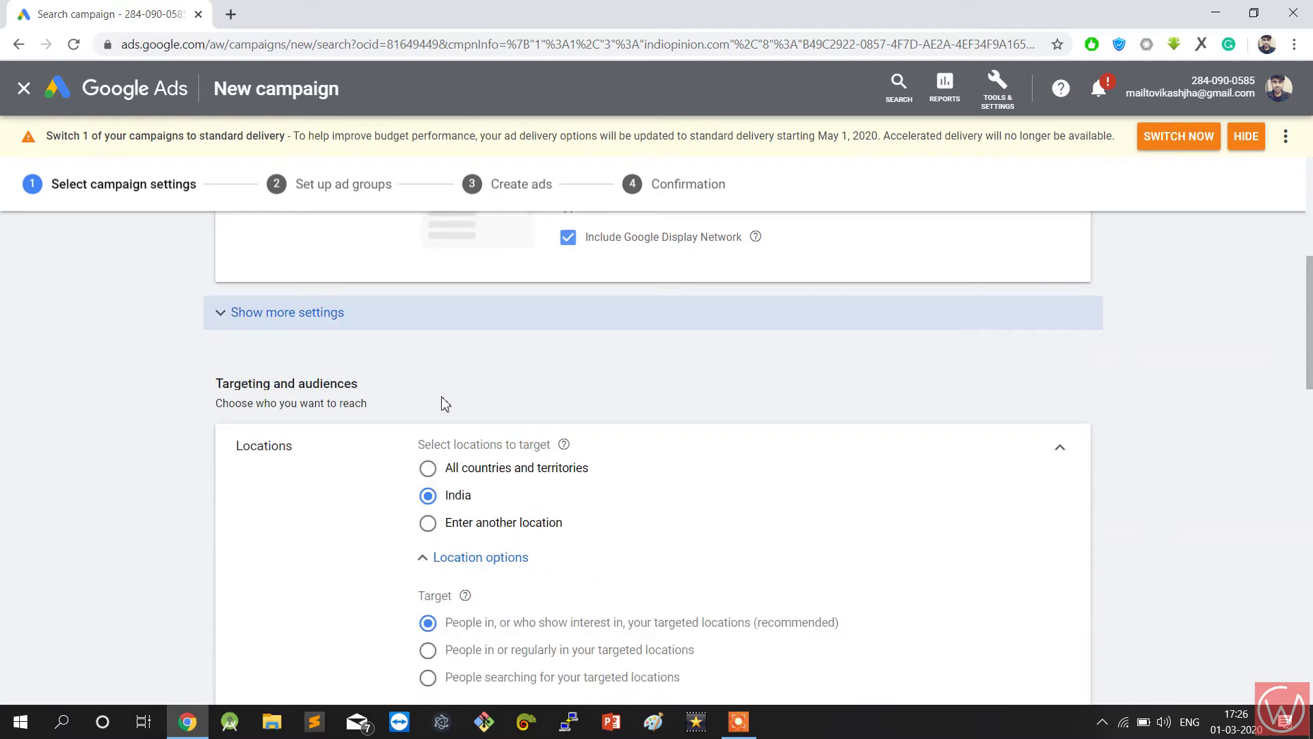
Switch location targeting to a custom location and target the city Jaipur, Rajasthan, India.
scroll(439, 401, "down", 3)
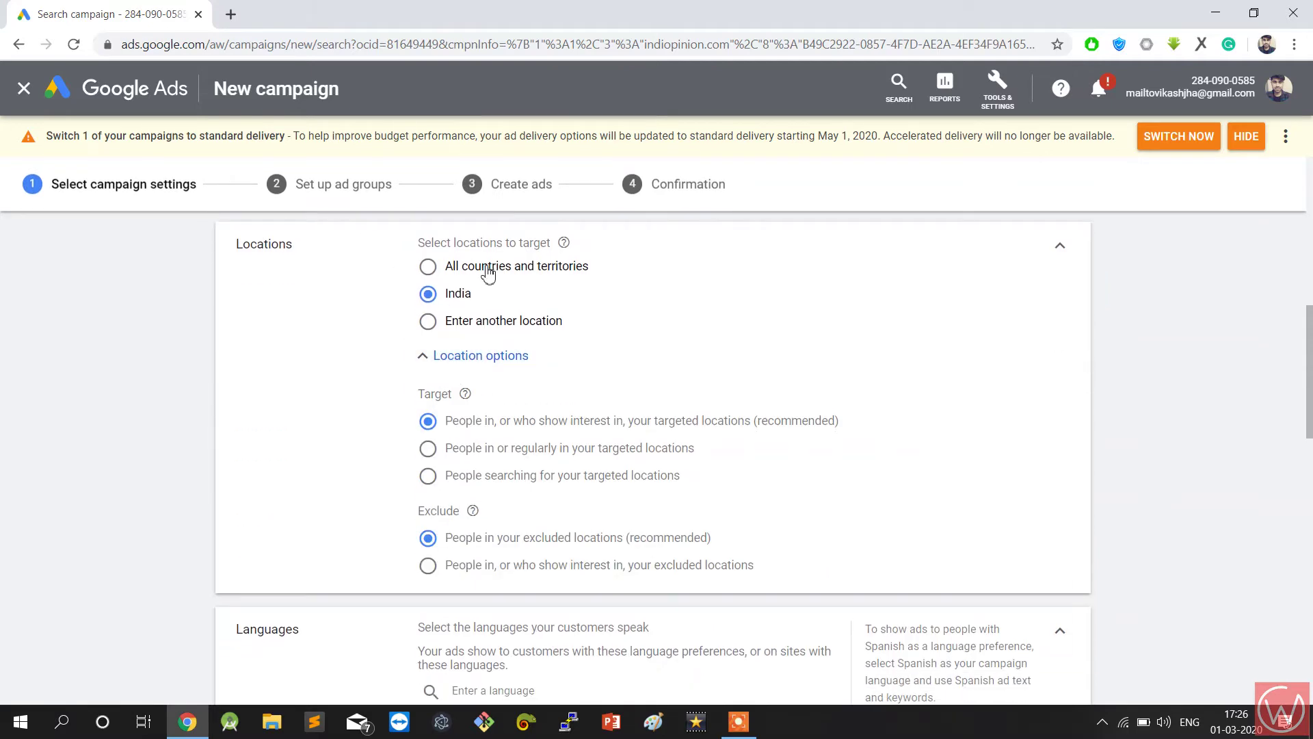
left_click(429, 322)
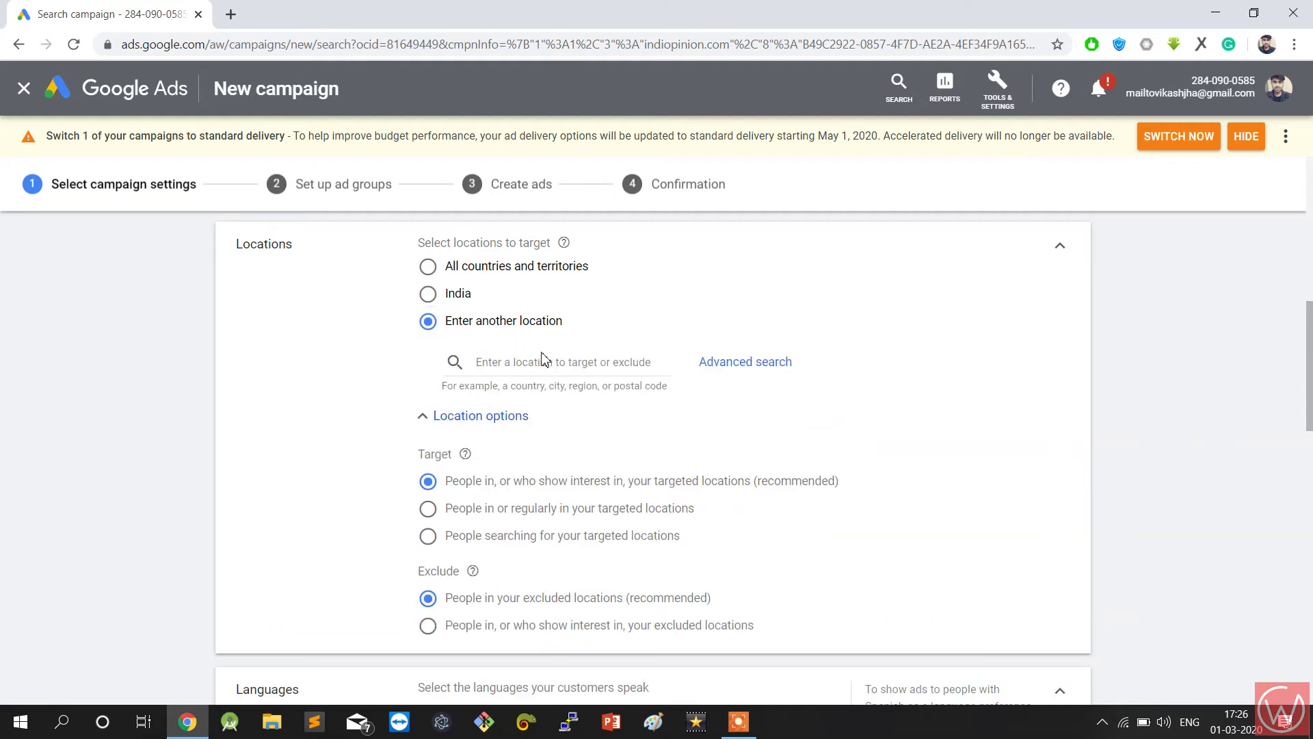
type("j")
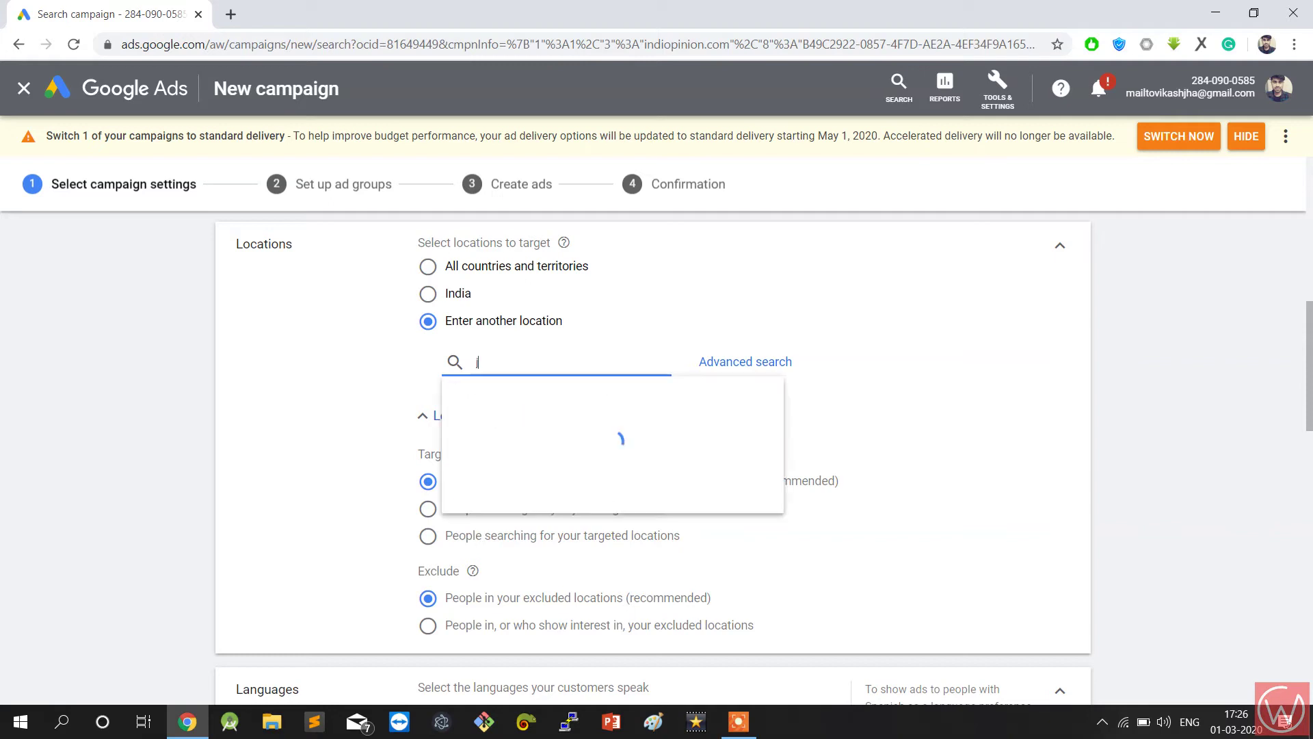
type("aip")
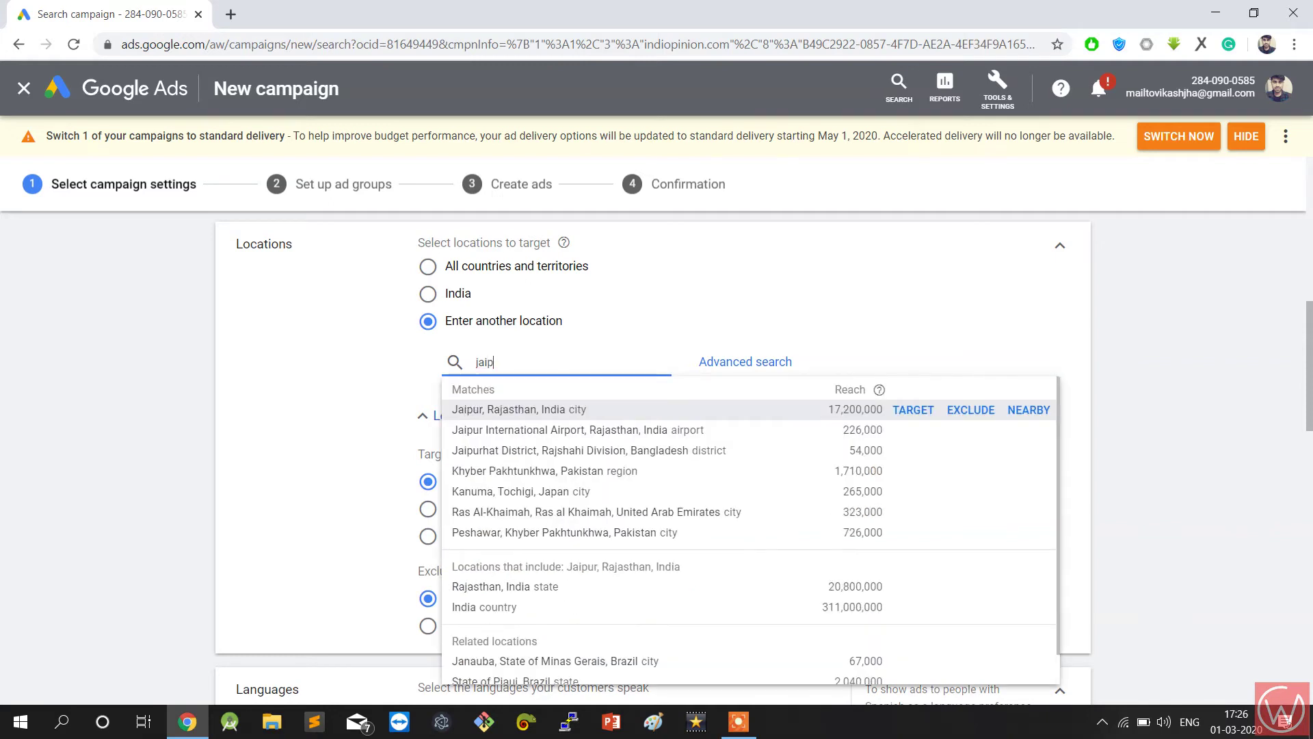
type("ur")
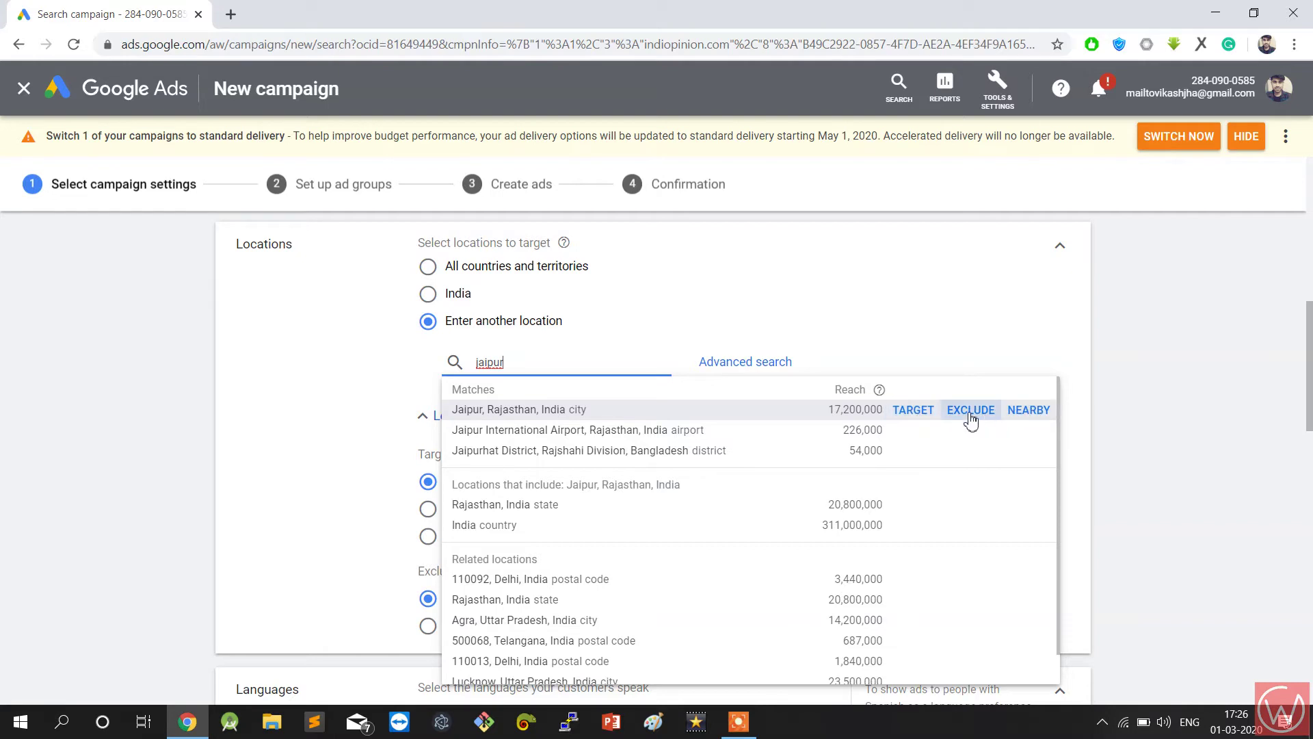
left_click(913, 410)
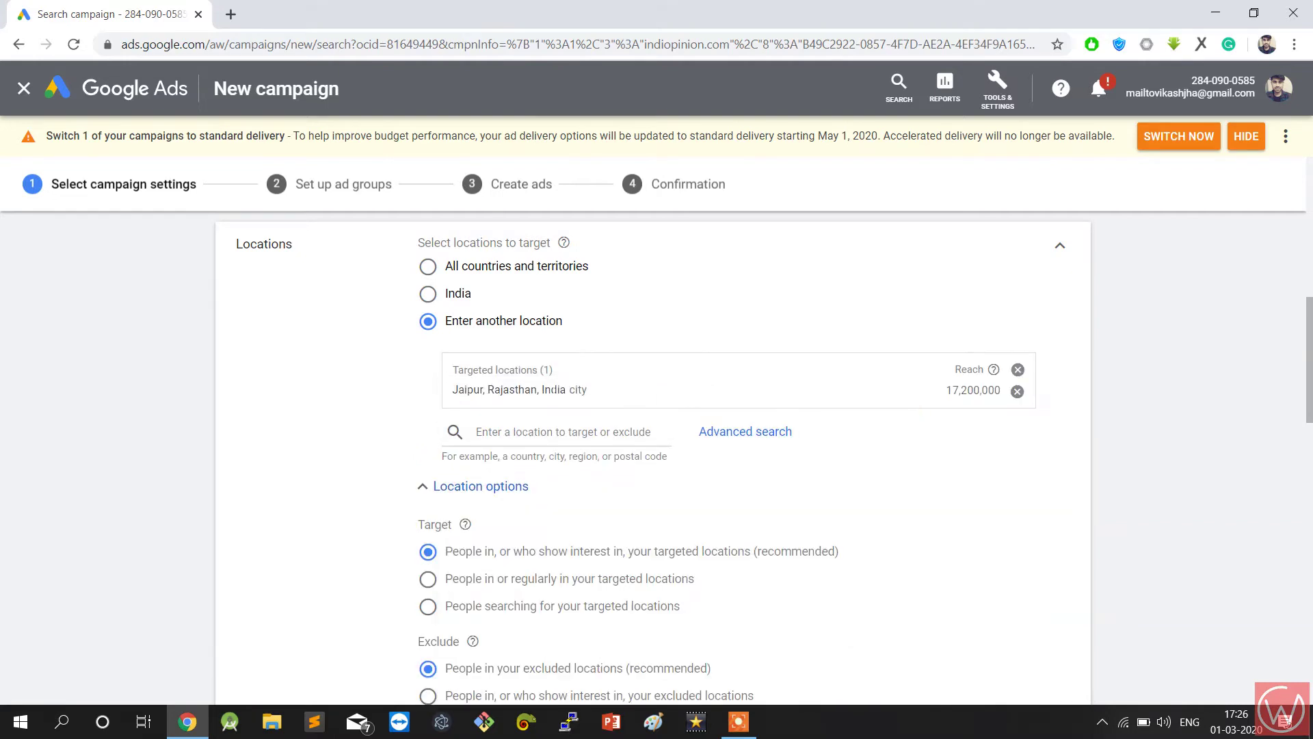
Add the union territory Delhi, India as another targeted location.
left_click(517, 430)
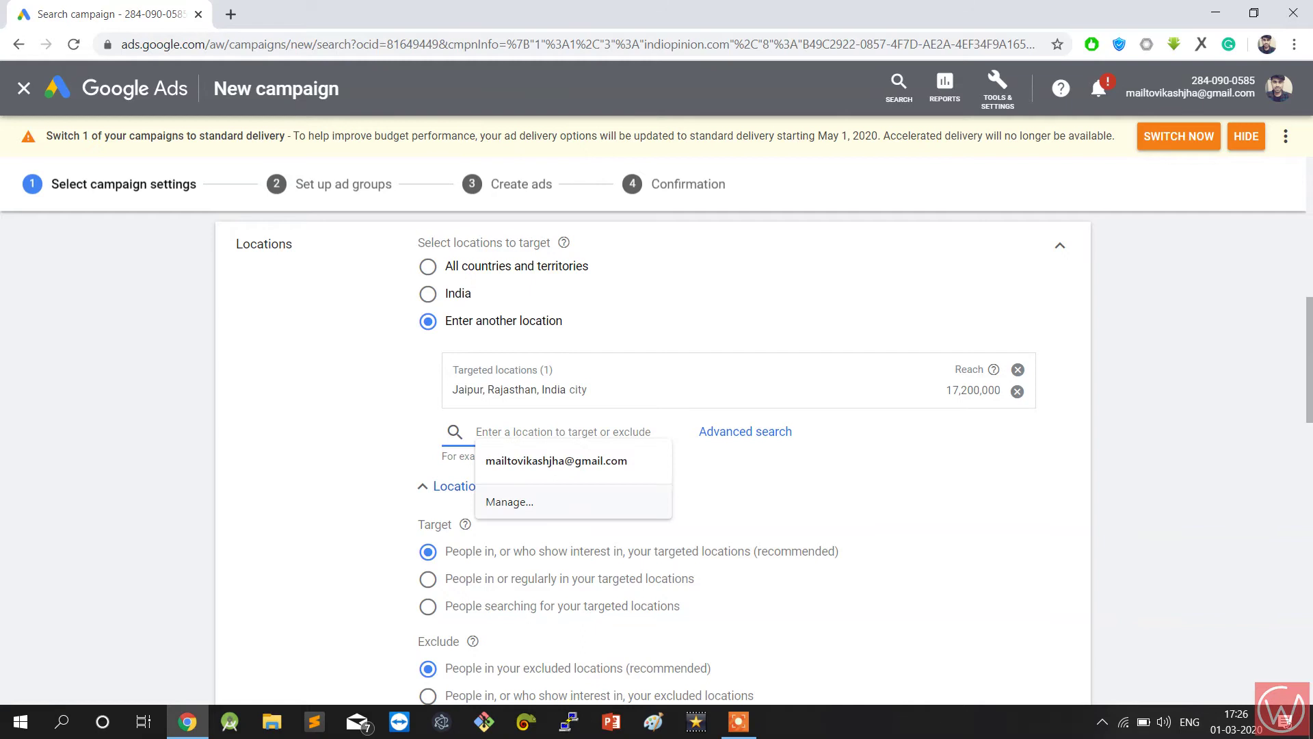
type("delhi")
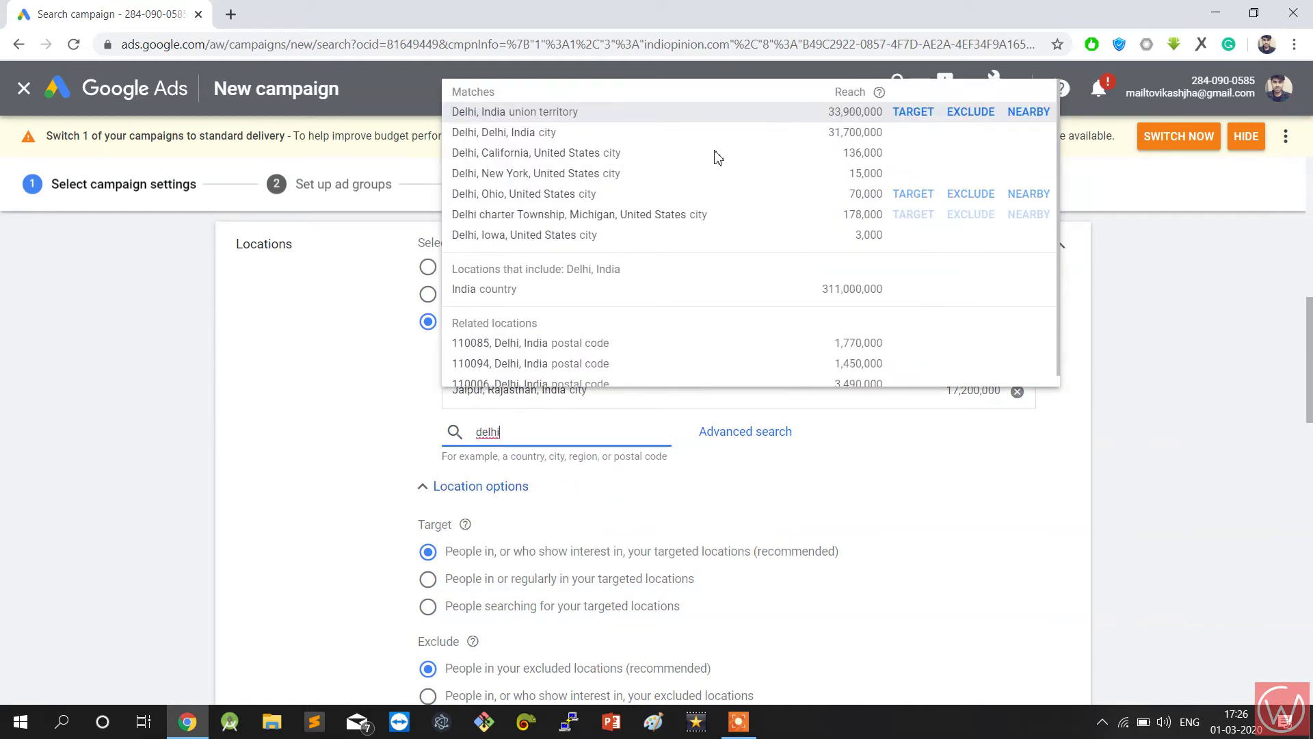
left_click(913, 113)
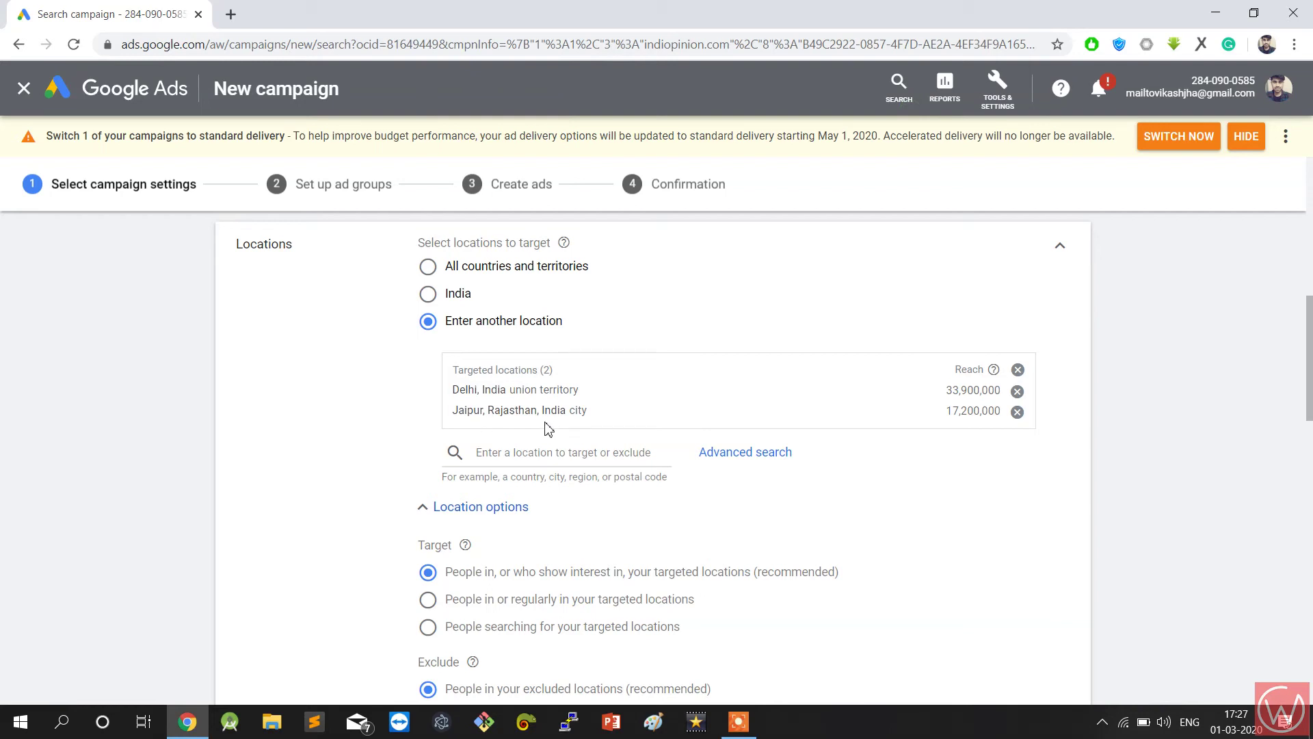
Clear all custom targeted locations and target the whole of India instead.
left_click(1017, 370)
left_click(441, 300)
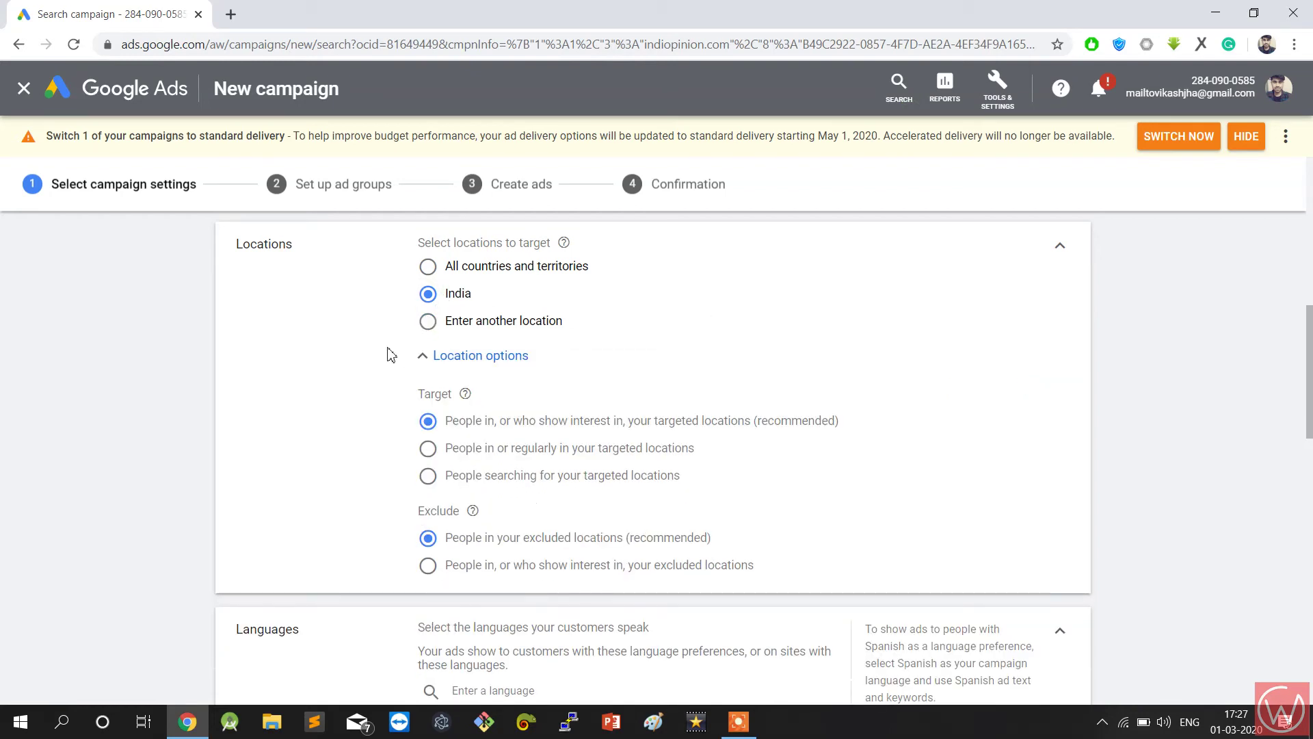
Remove English from the campaign languages so that all languages are targeted.
scroll(381, 373, "down", 1)
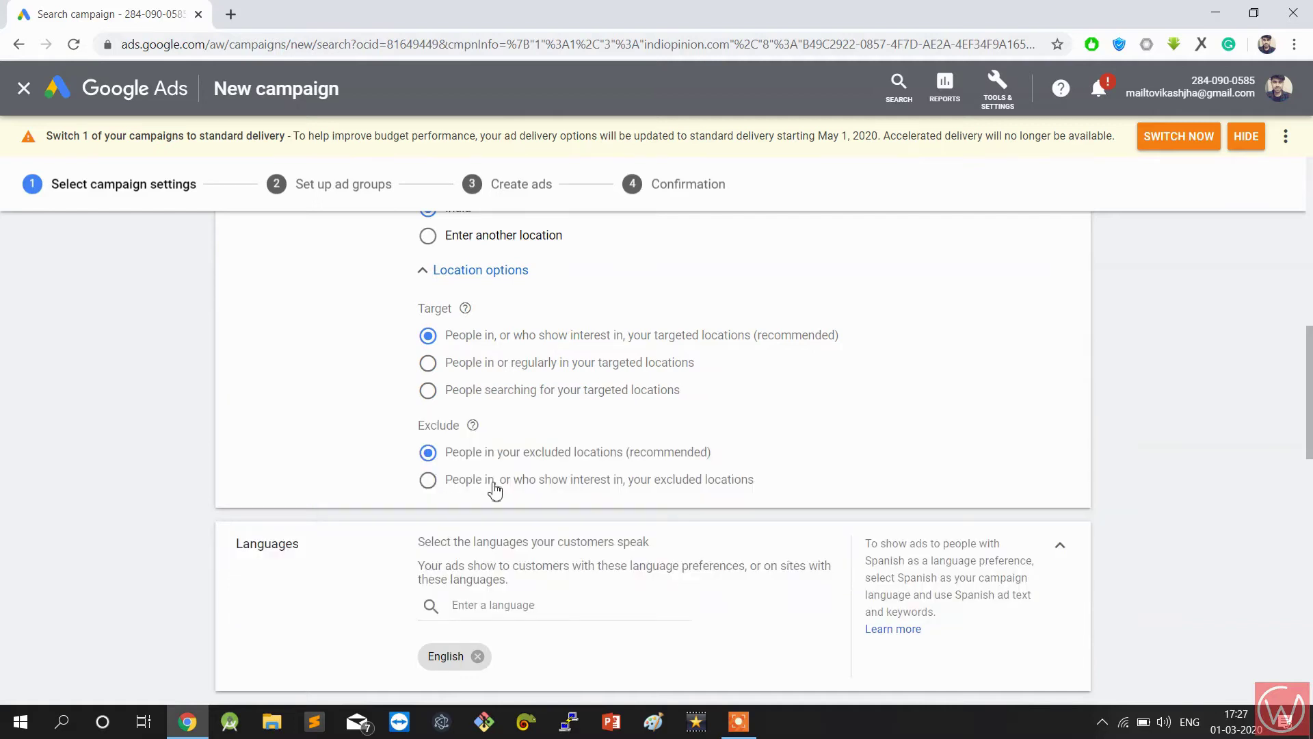
scroll(419, 532, "down", 3)
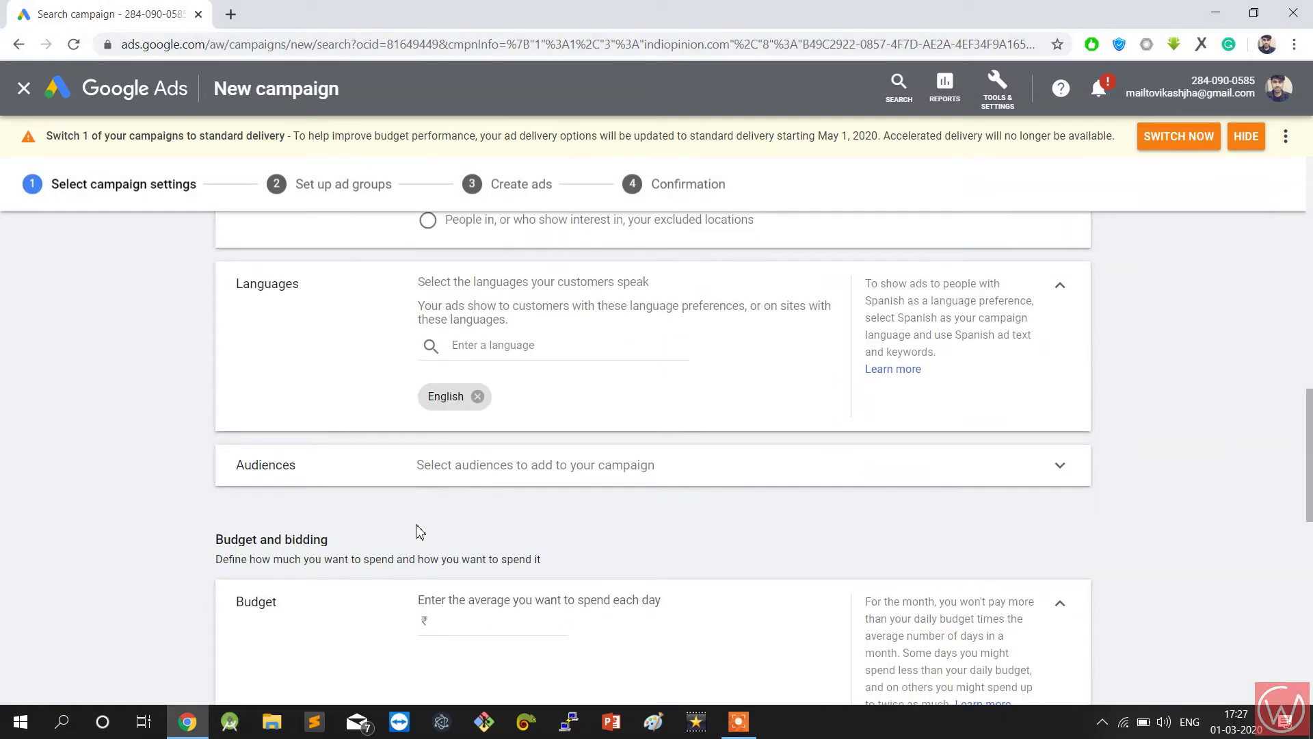
left_click(478, 397)
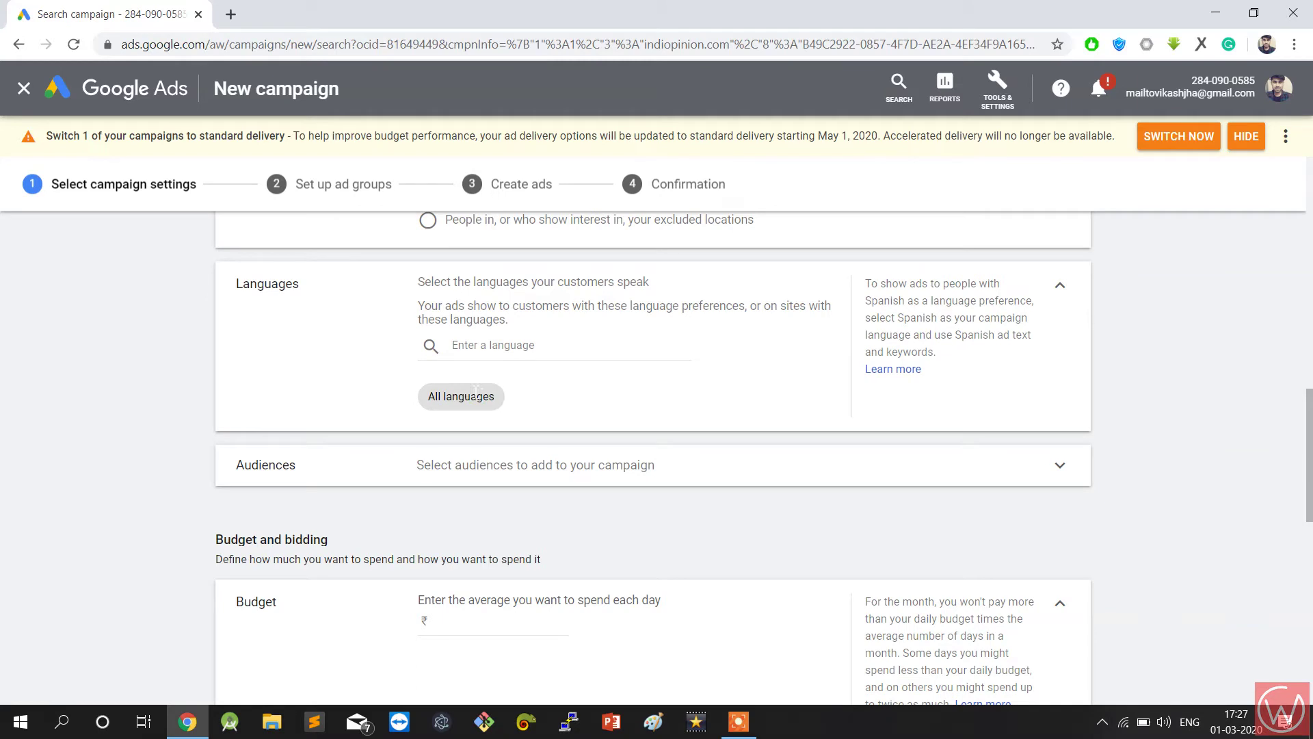
Try Hindi as the campaign language and remove it again.
left_click(468, 346)
type("hin")
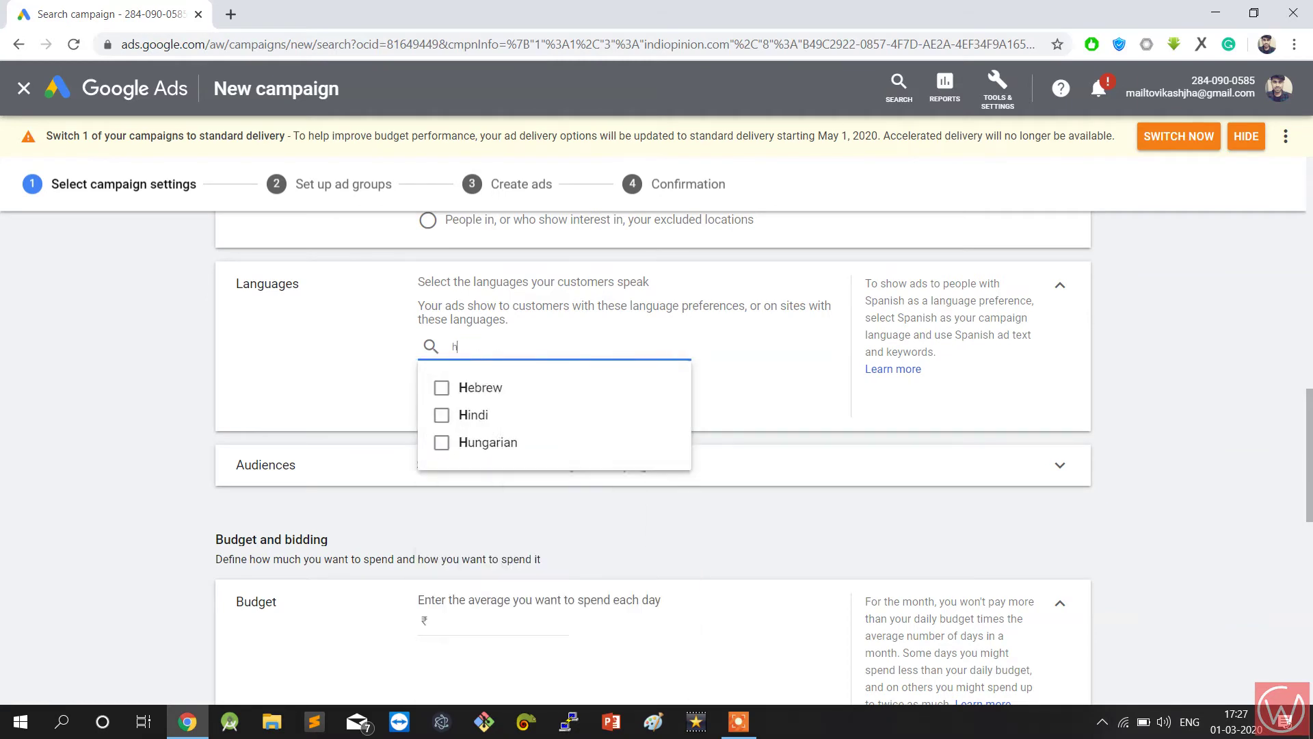
left_click(442, 389)
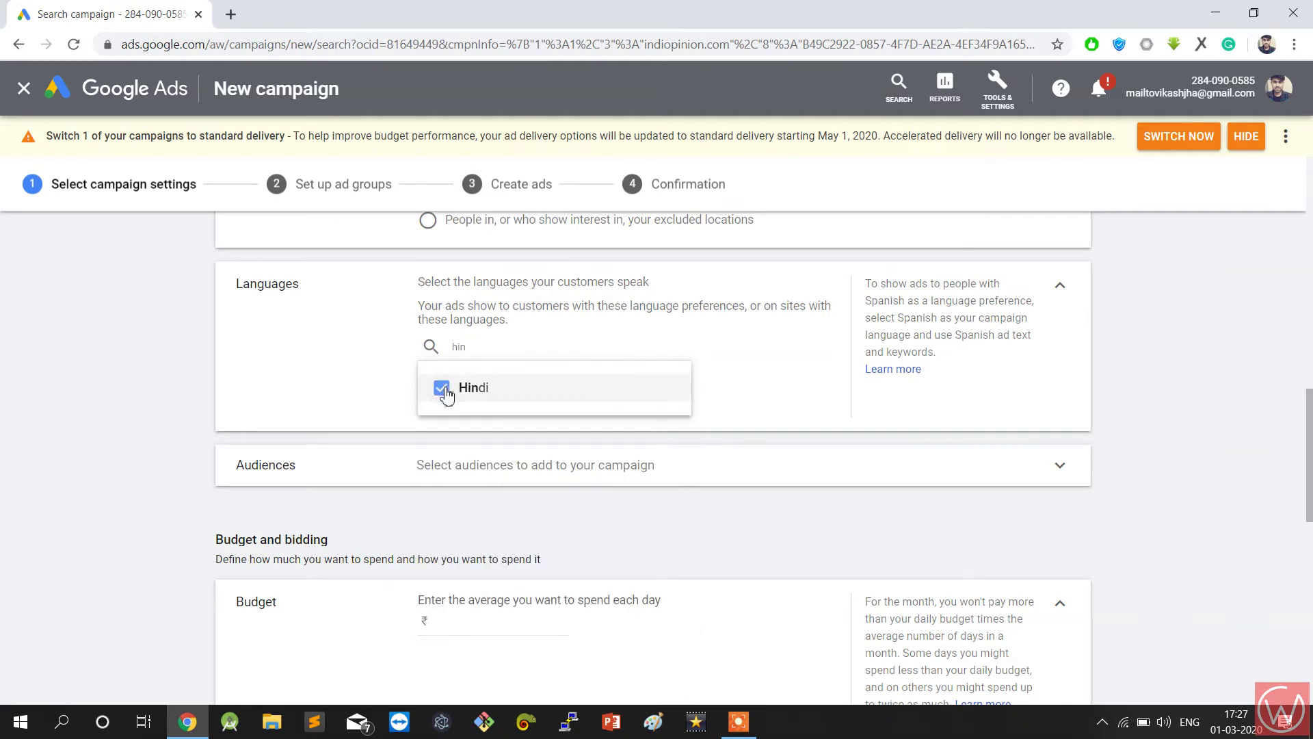
left_click(322, 387)
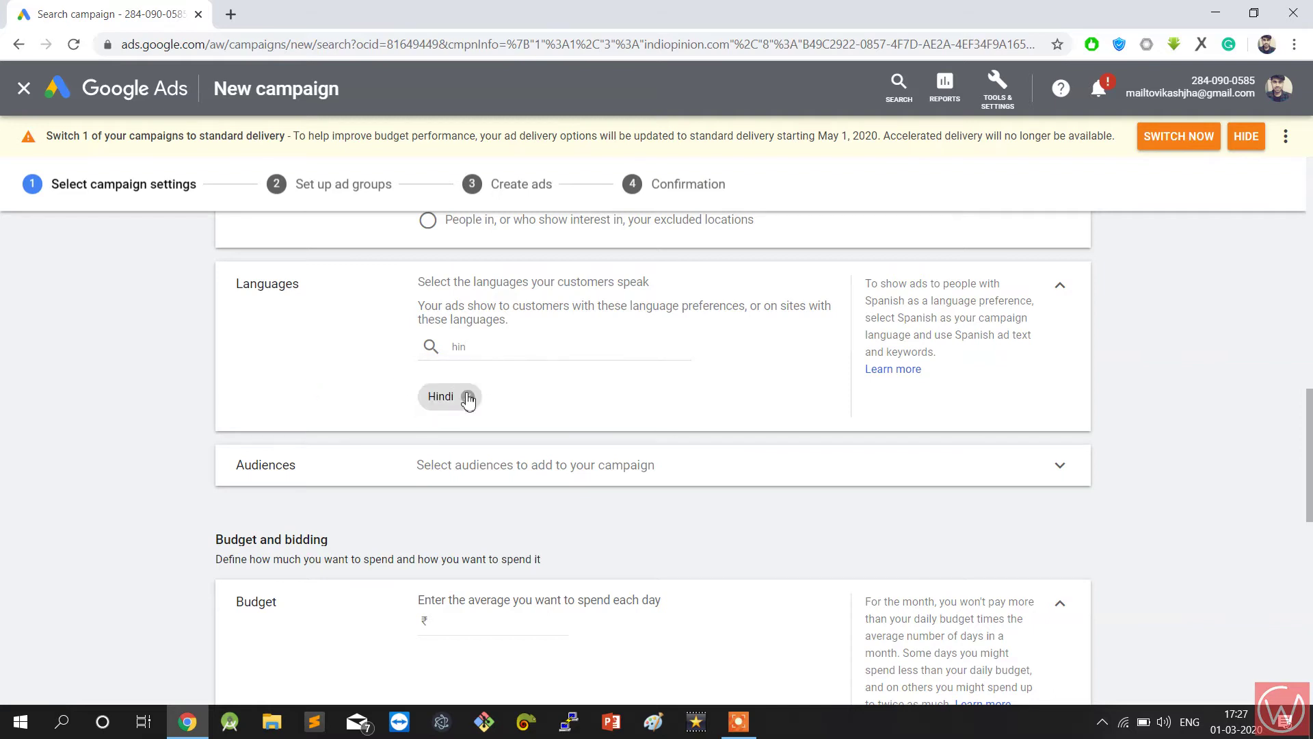
left_click(467, 398)
Expand the campaign's audience settings and look through the recently selected audiences.
scroll(338, 412, "down", 2)
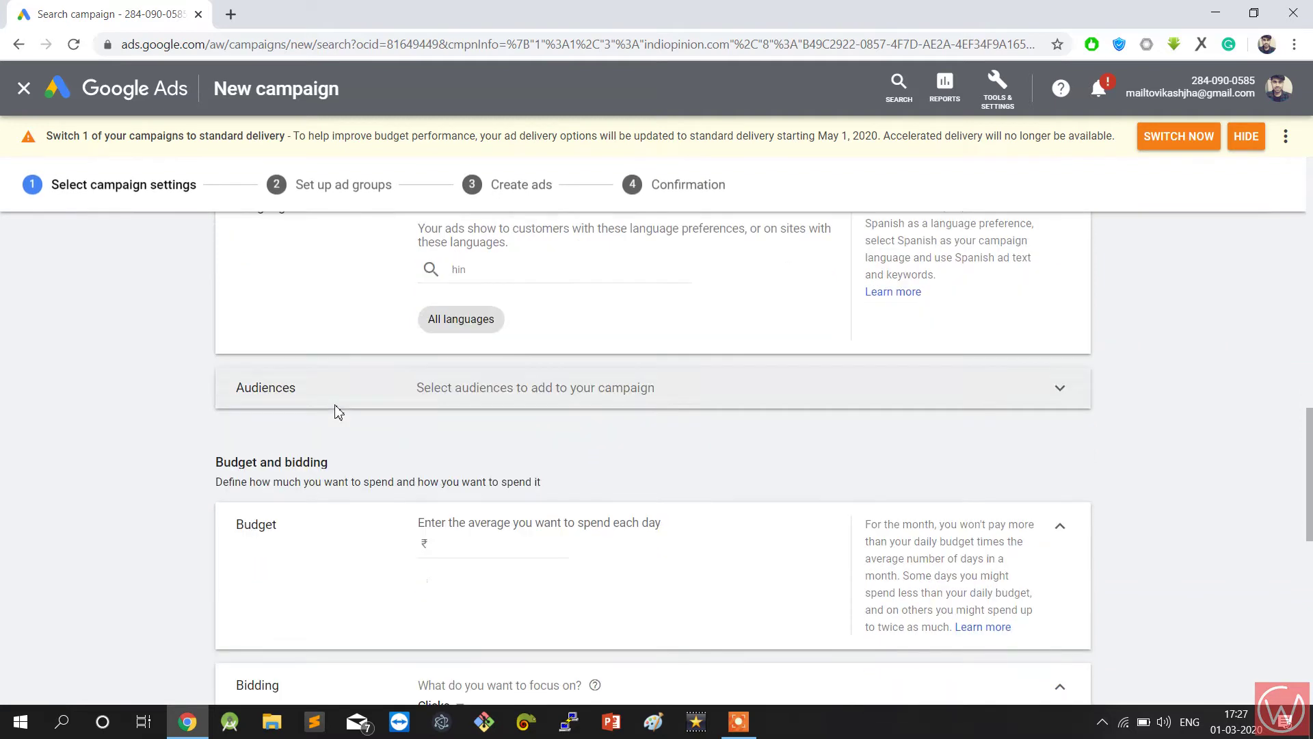
left_click(545, 325)
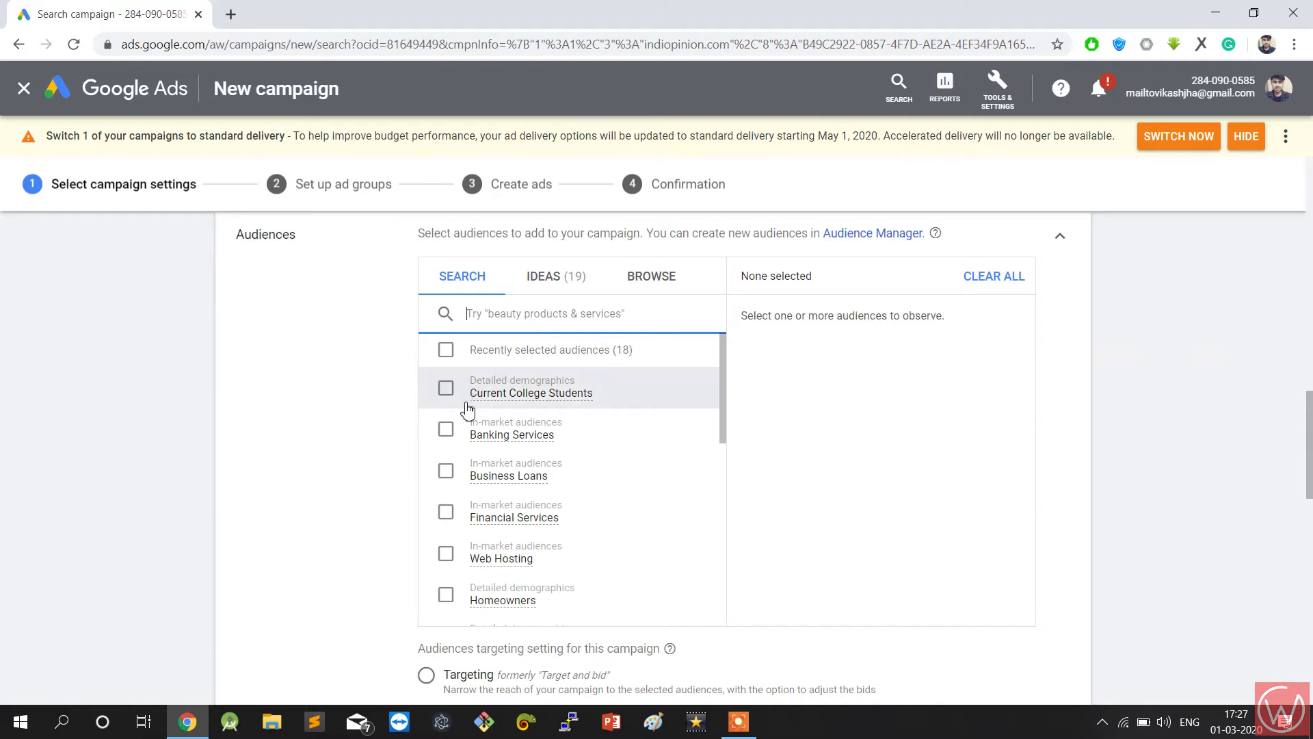
scroll(481, 519, "down", 2)
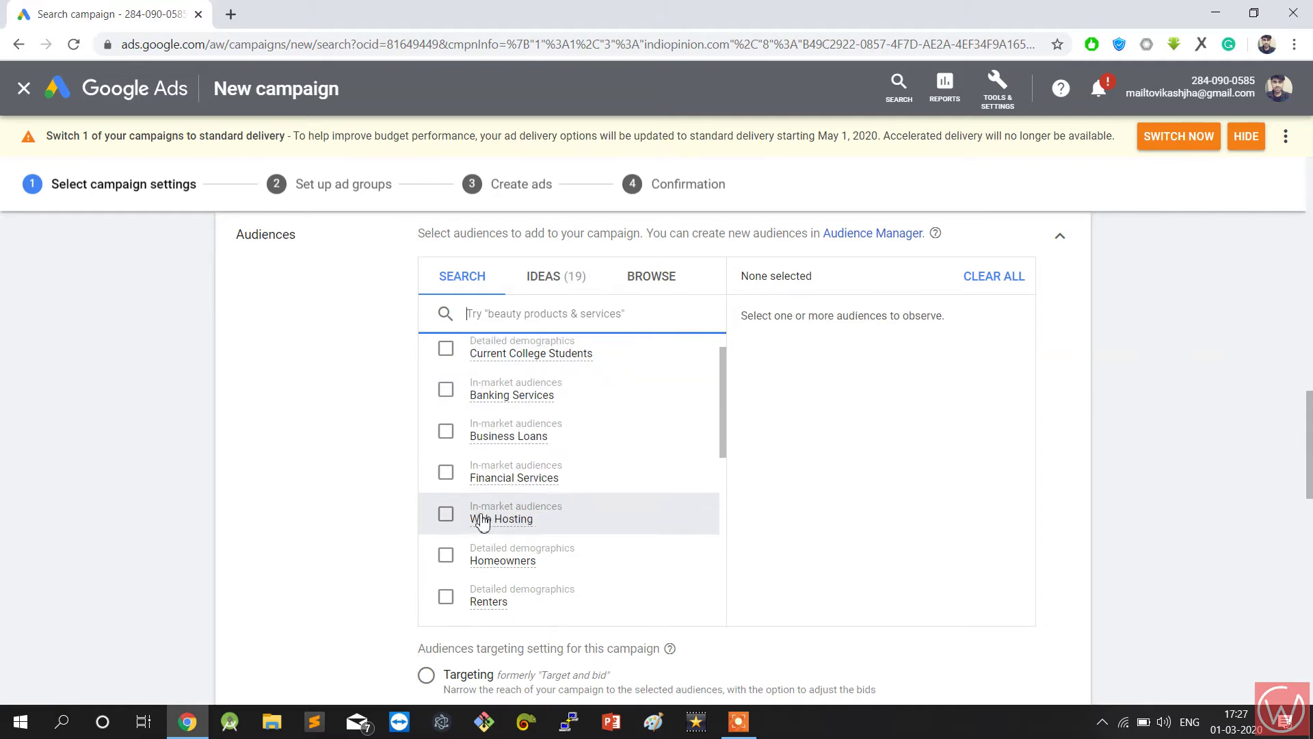
scroll(482, 518, "down", 3)
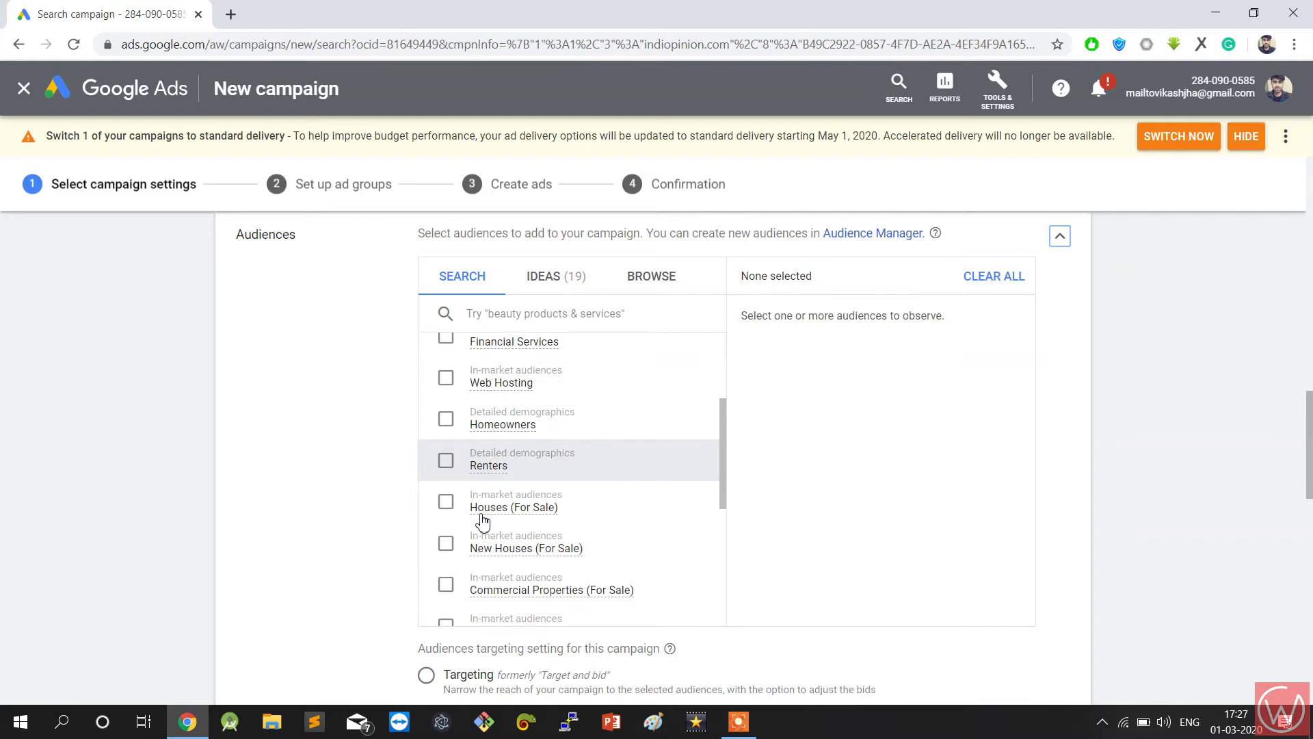
scroll(481, 520, "down", 5)
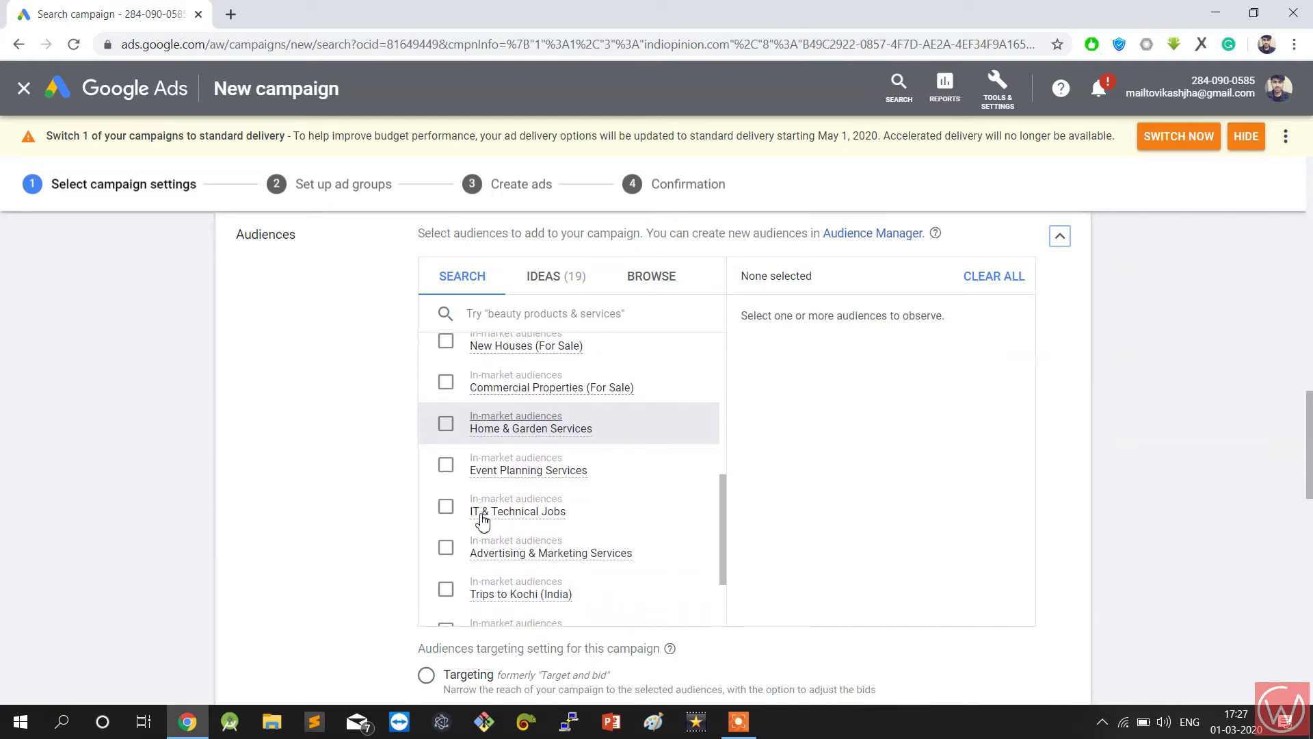
scroll(482, 519, "down", 5)
scroll(501, 381, "up", 8)
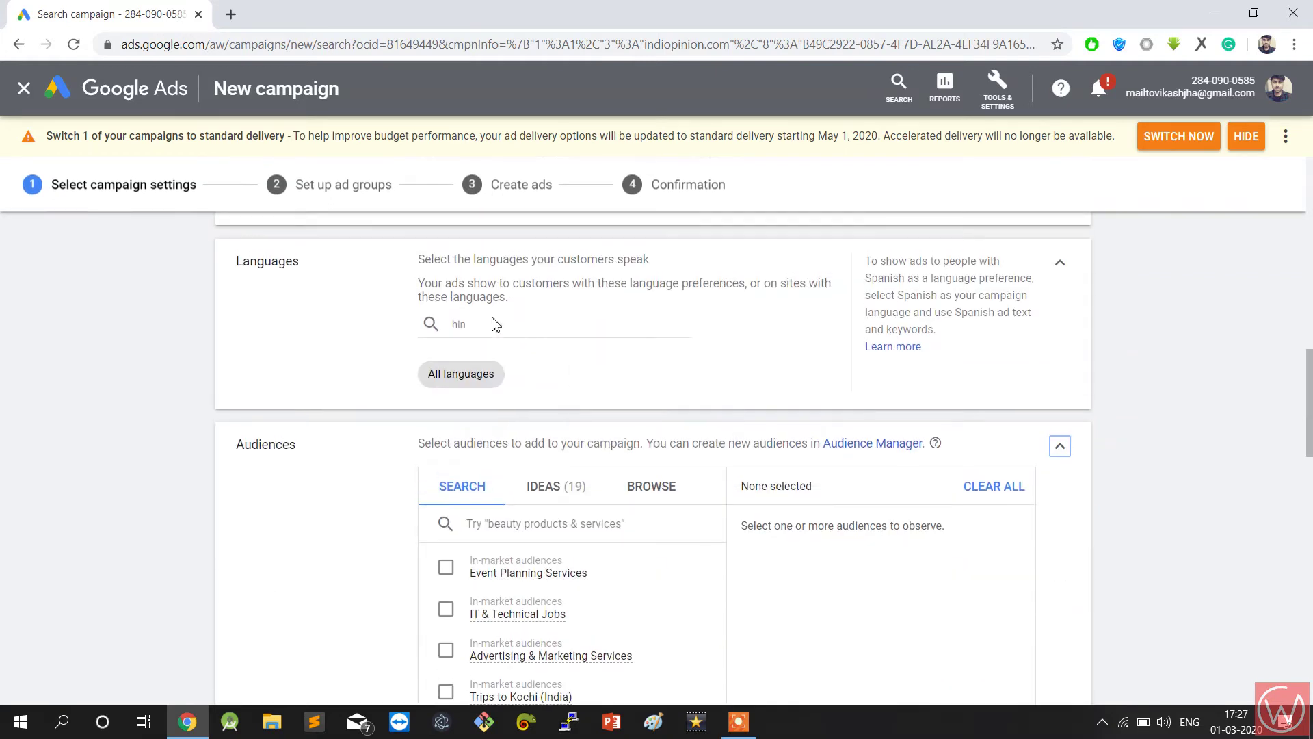
Search the audiences for "movie" and compare the matches with the suggested audience ideas and the browsable categories.
left_click(519, 528)
type("movie")
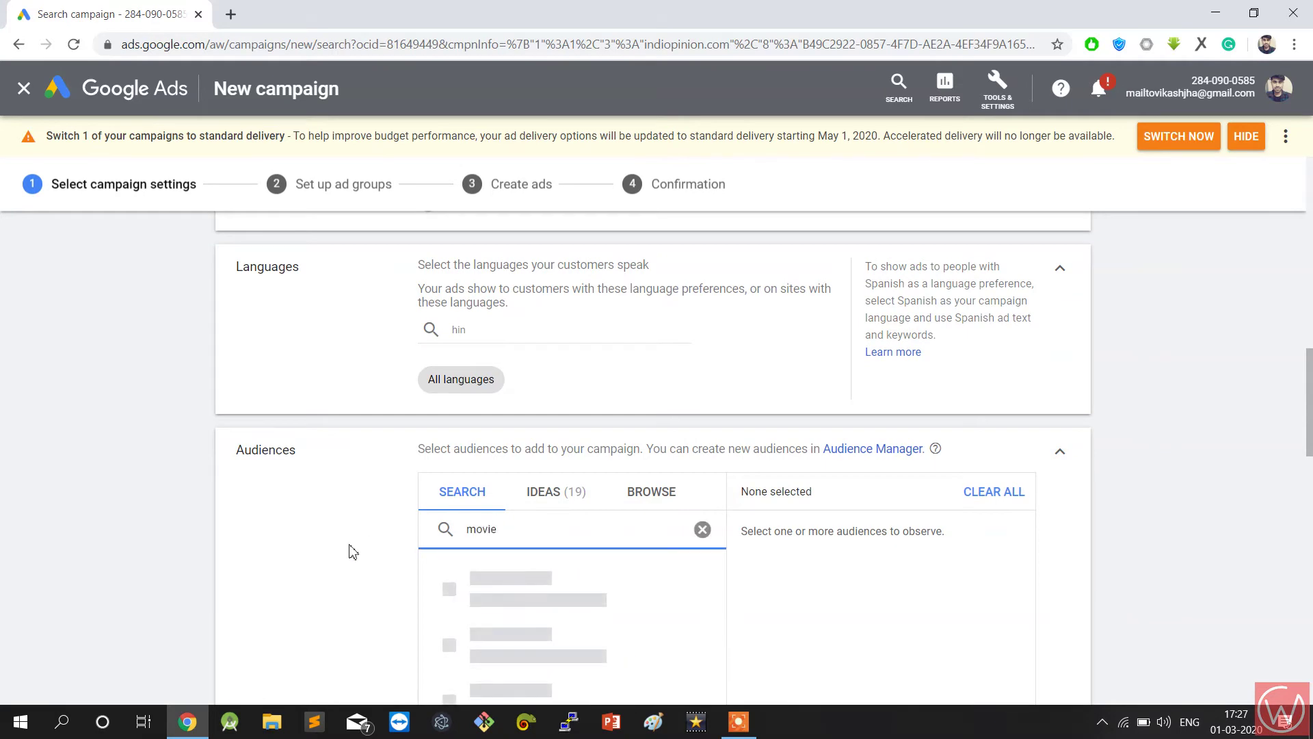
scroll(342, 552, "down", 3)
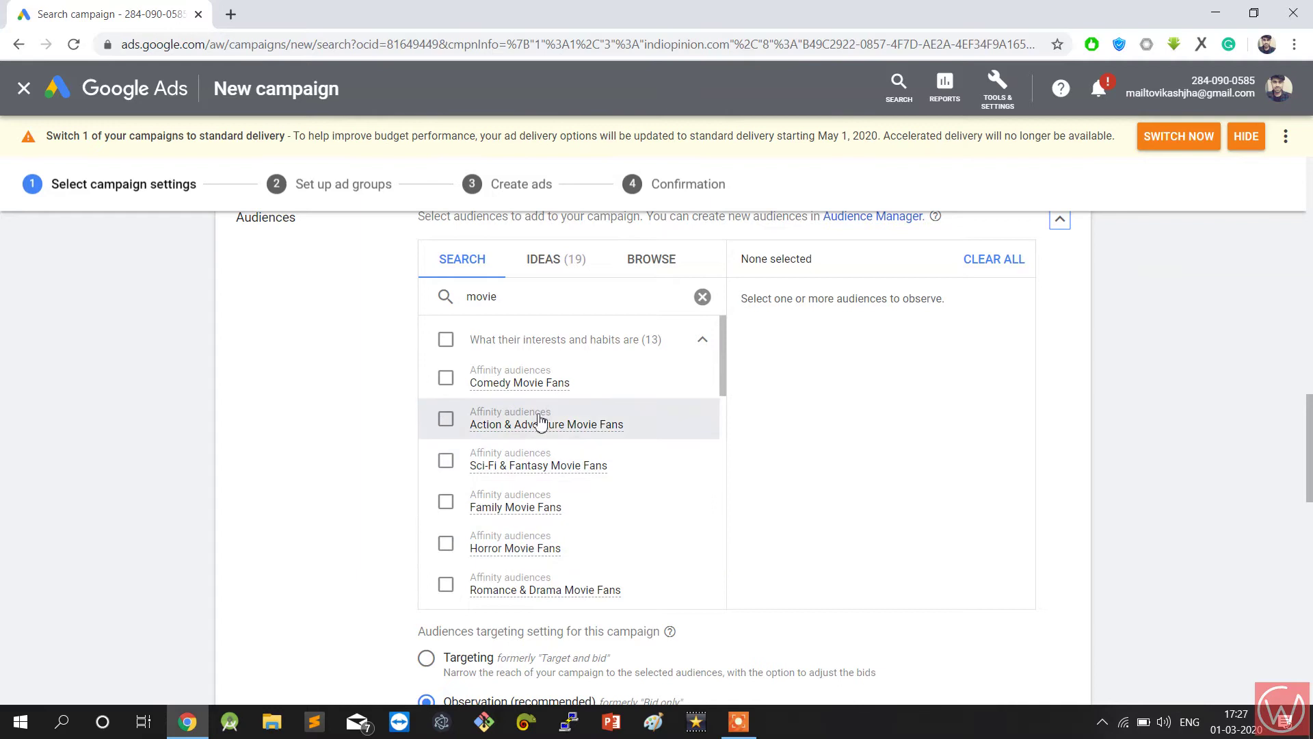
left_click(556, 263)
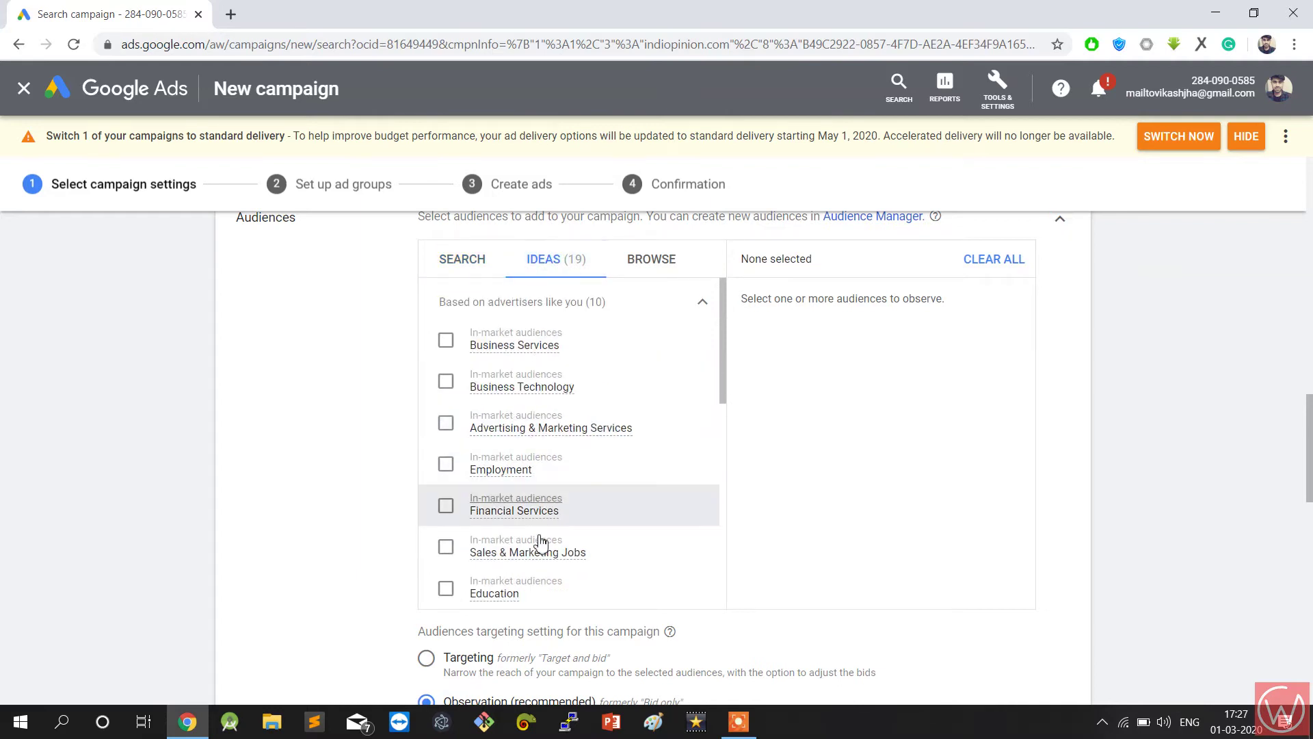
left_click(483, 263)
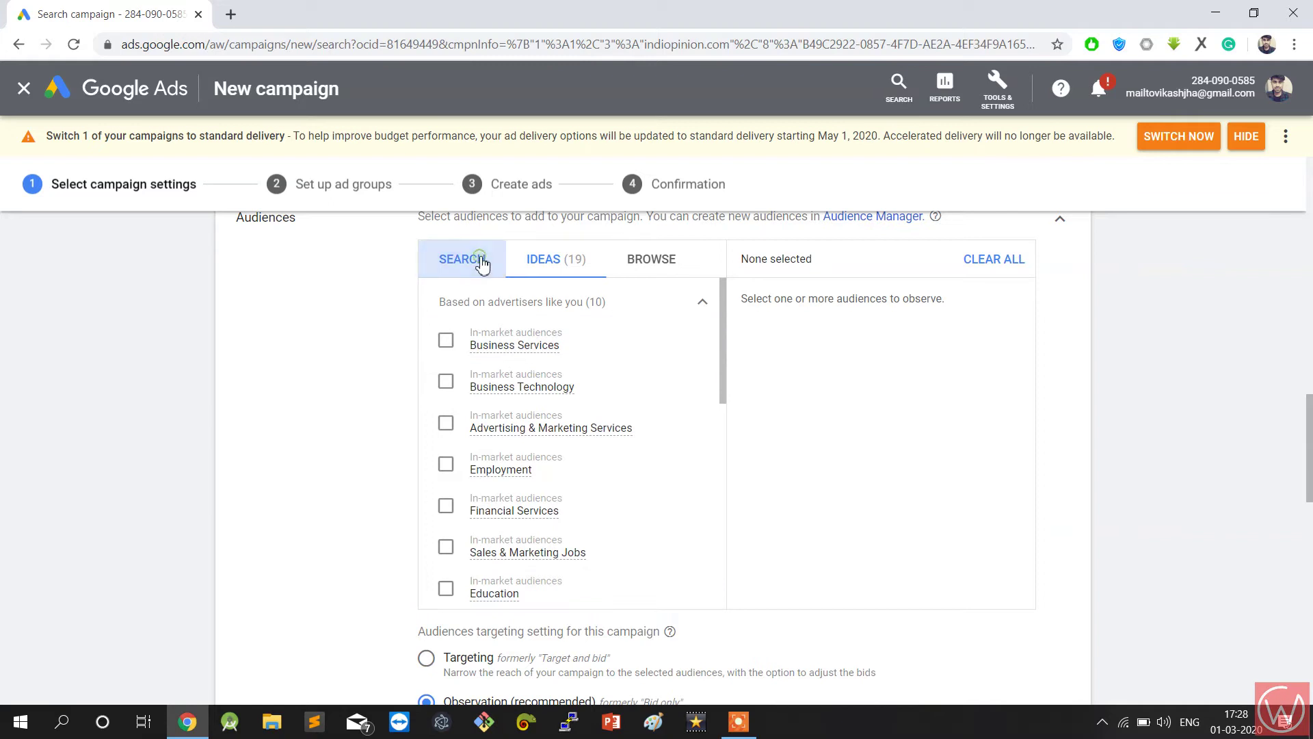
left_click(641, 260)
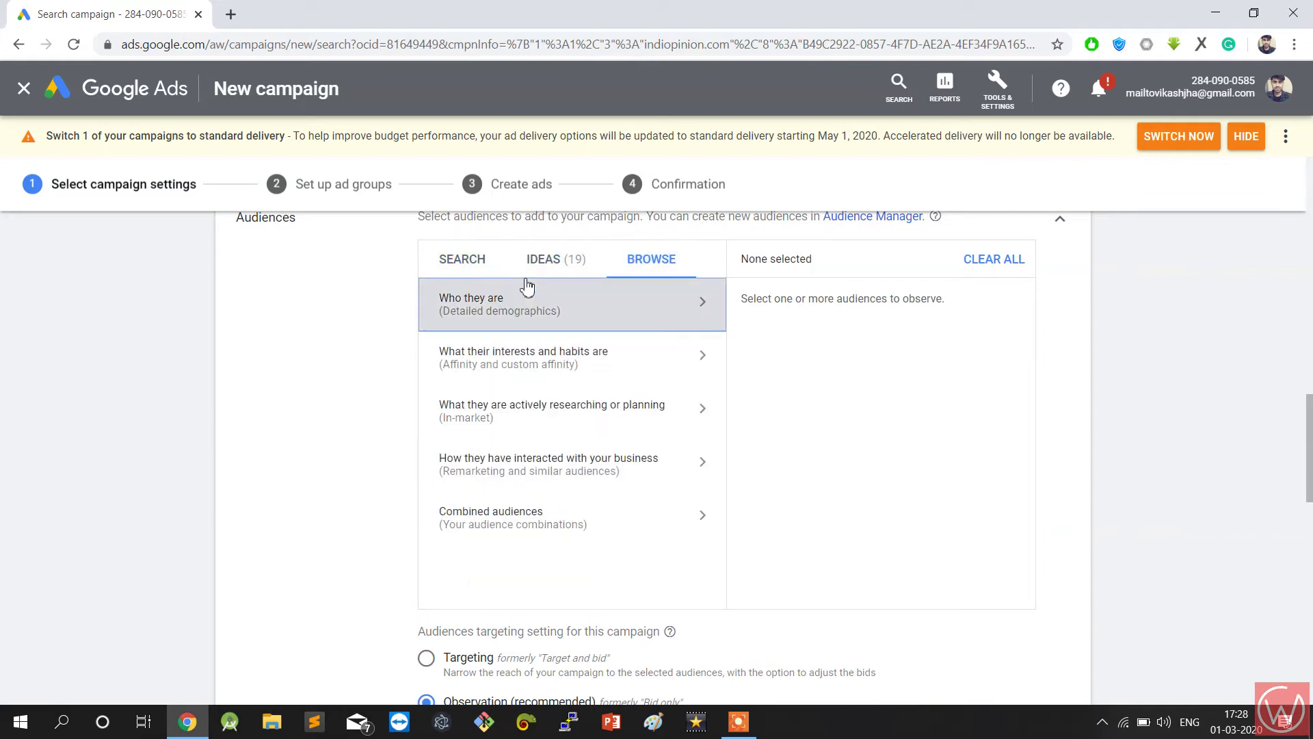
left_click(464, 262)
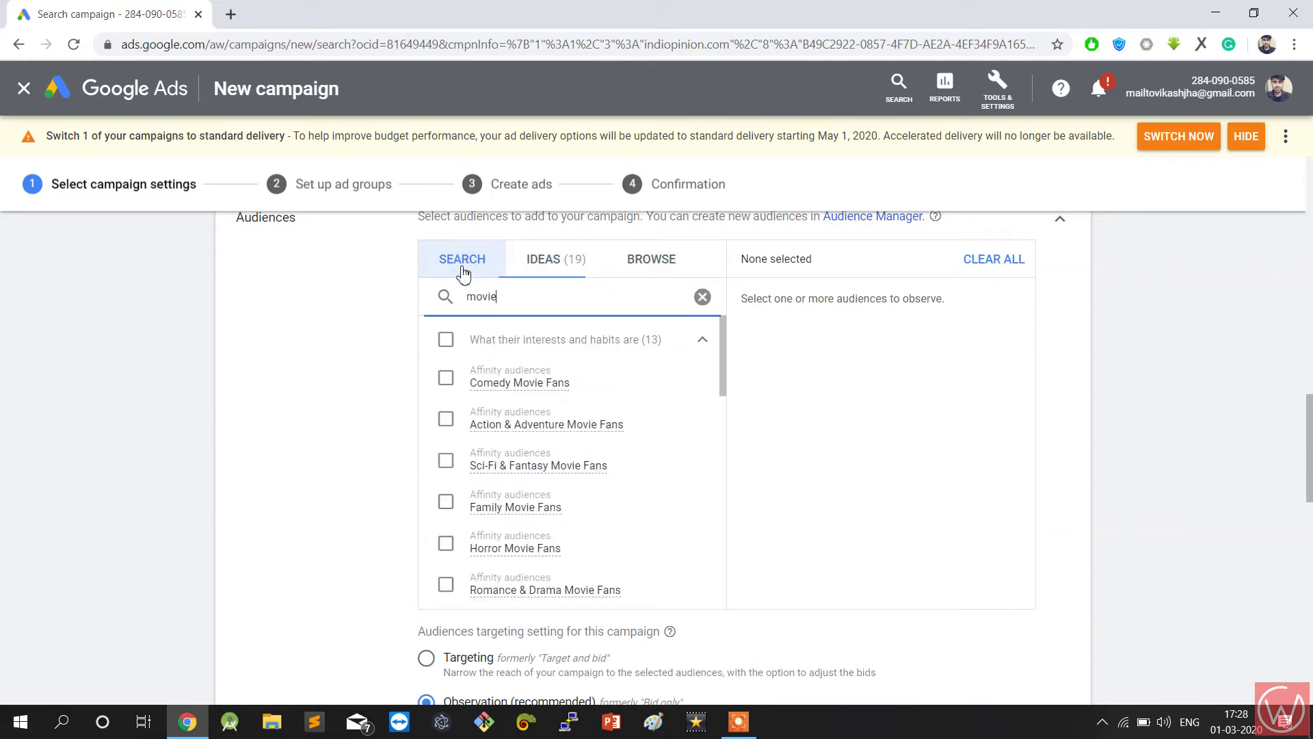
Browse the detailed demographics and add the Education audience Current College Students to the campaign.
left_click(649, 270)
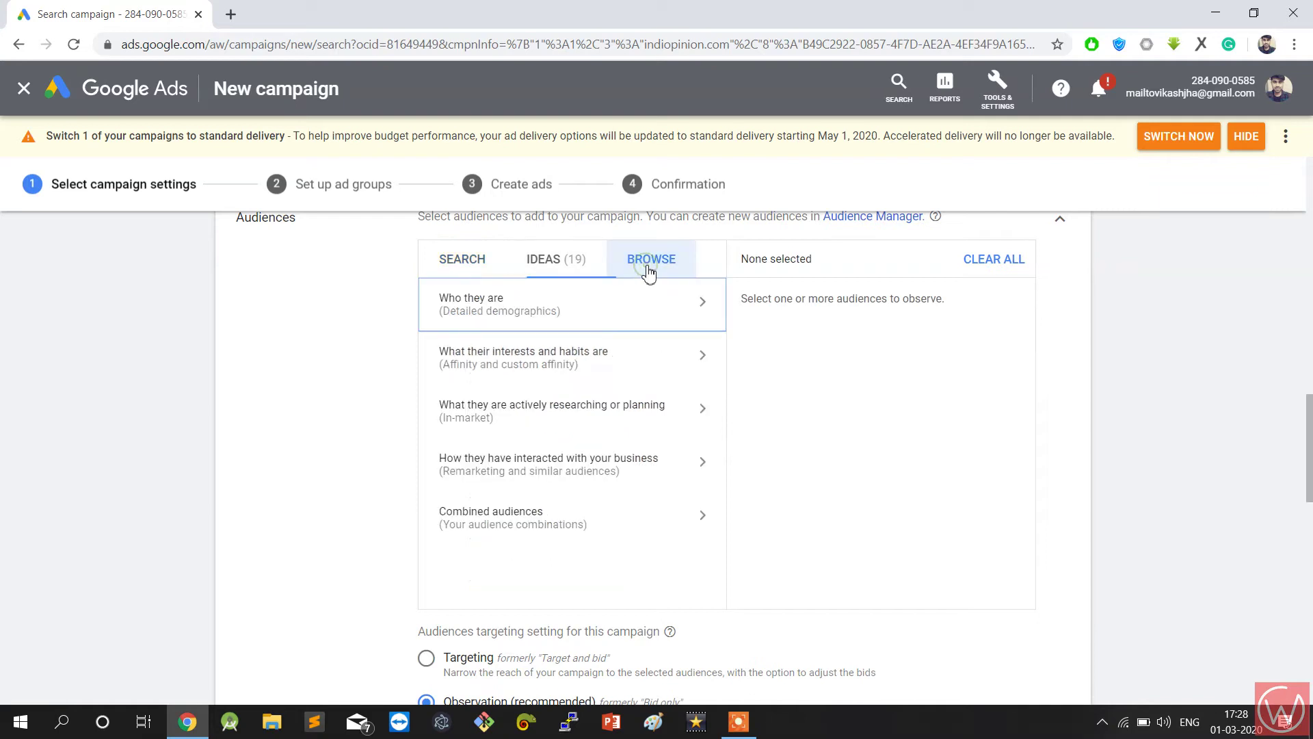
left_click(556, 320)
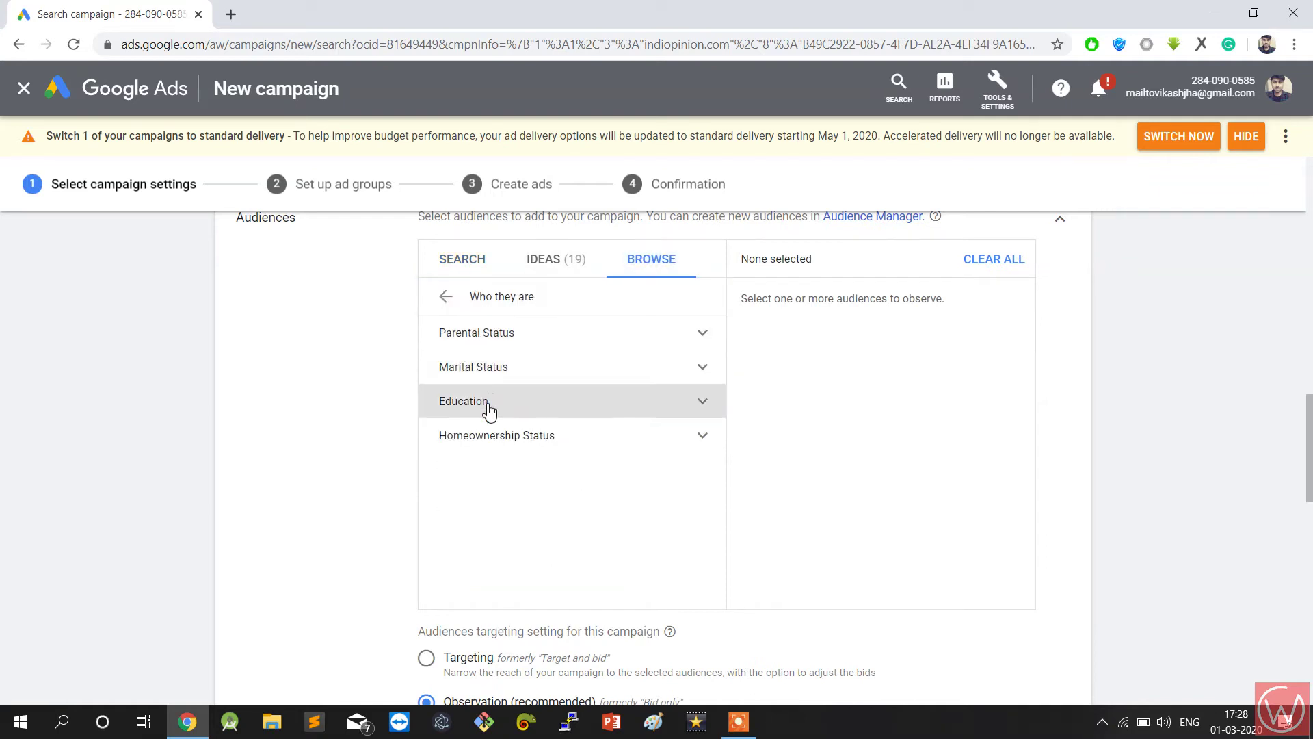
left_click(574, 411)
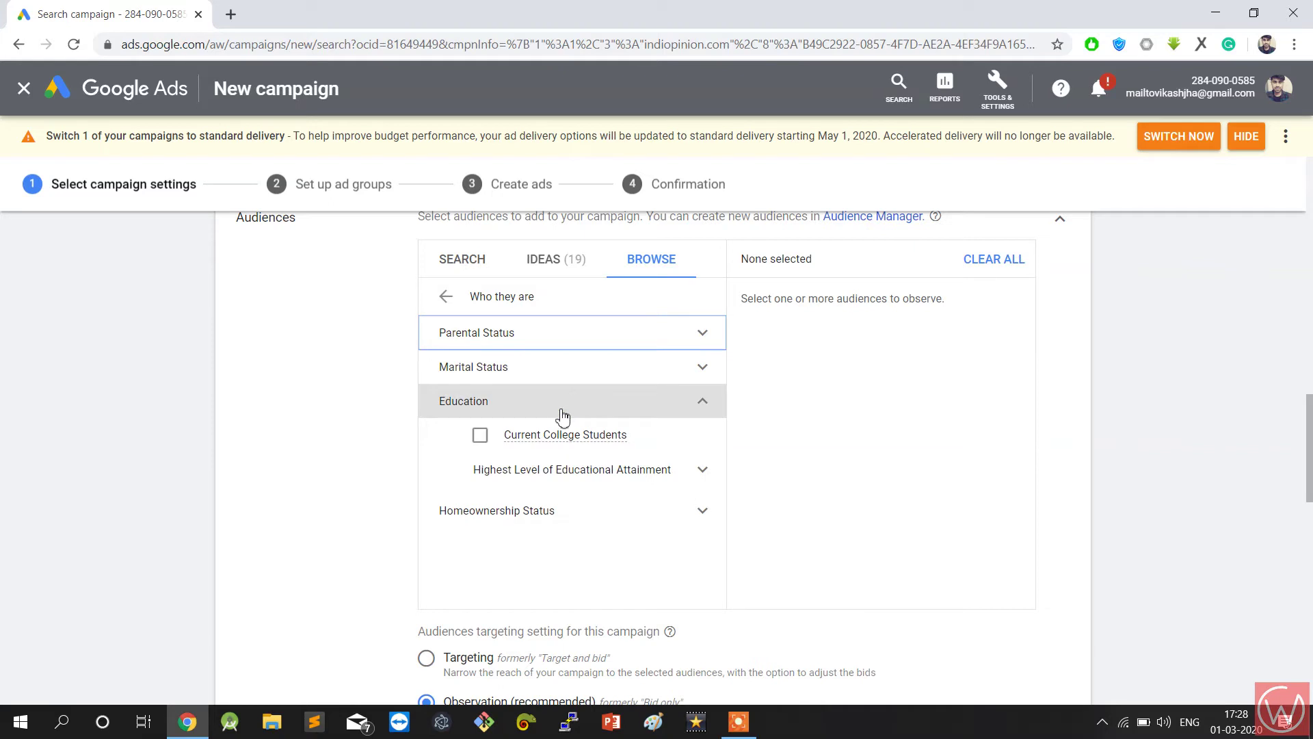
left_click(481, 437)
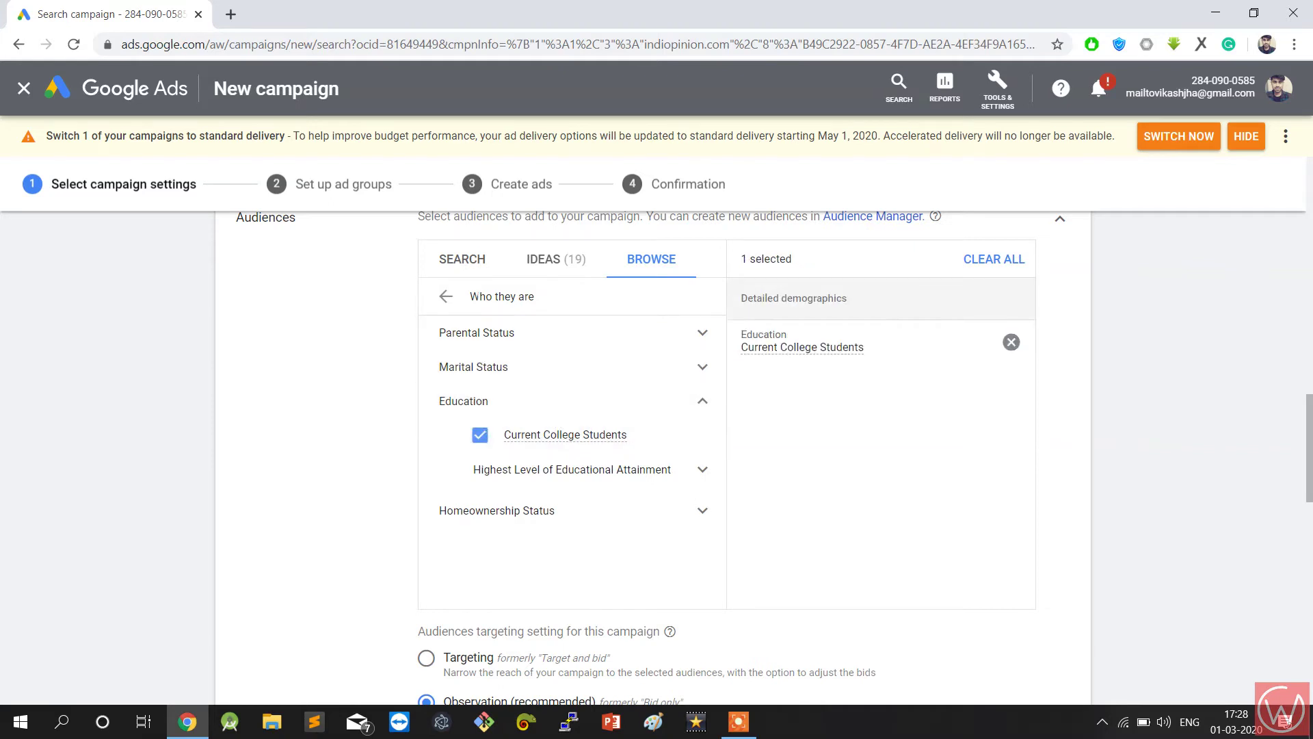
Add the affinity audience Media & Entertainment from the interests and habits category.
left_click(445, 299)
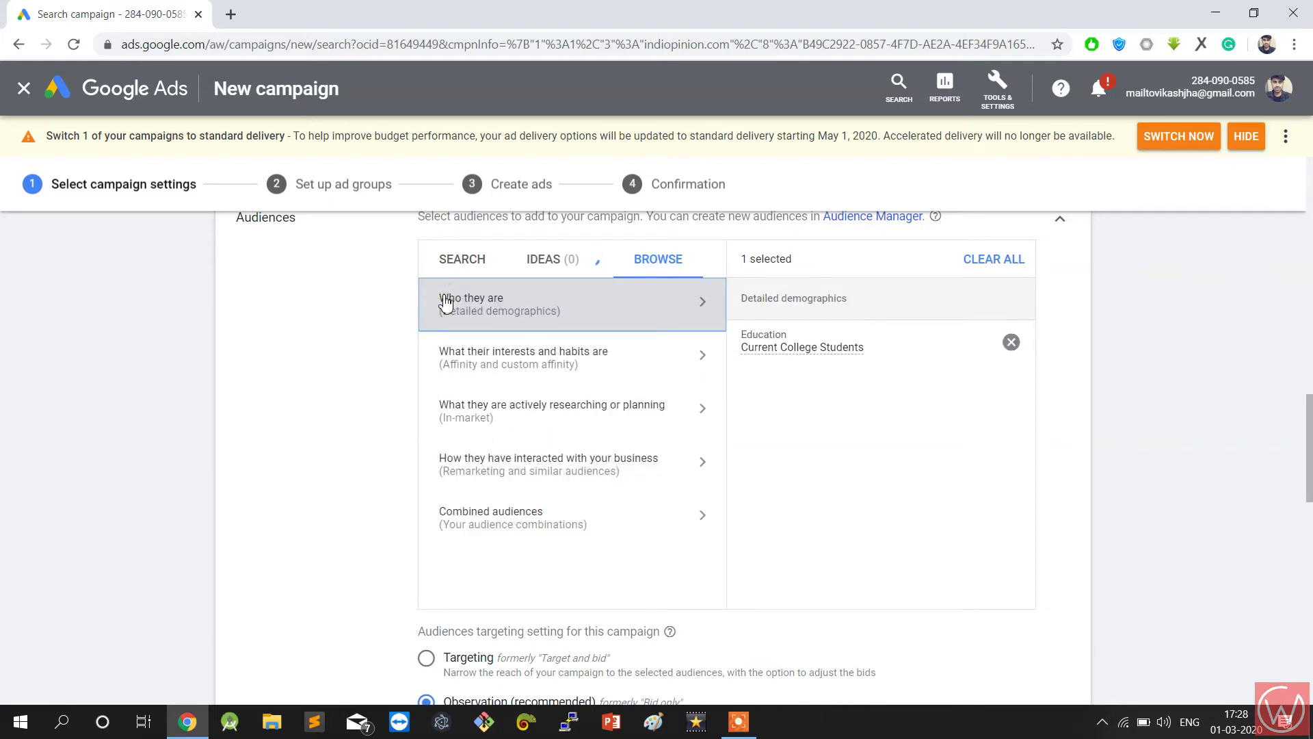
left_click(479, 374)
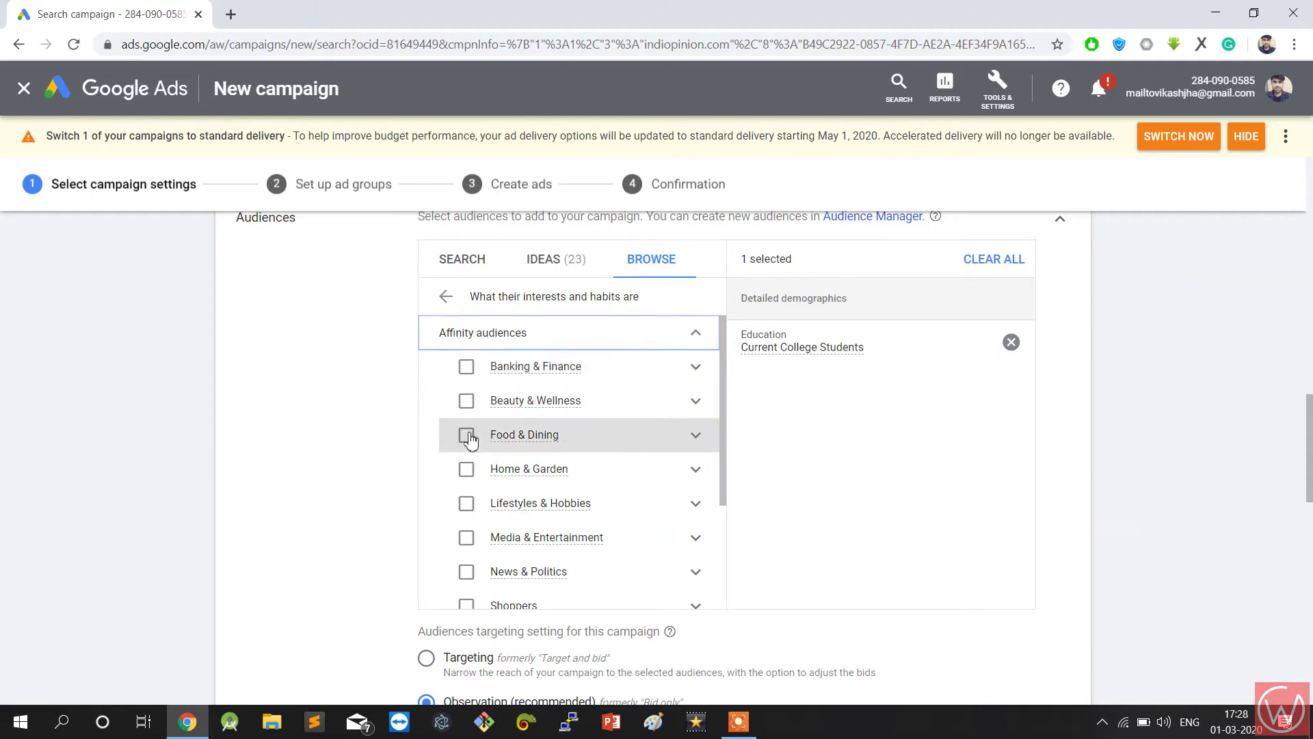
left_click(468, 539)
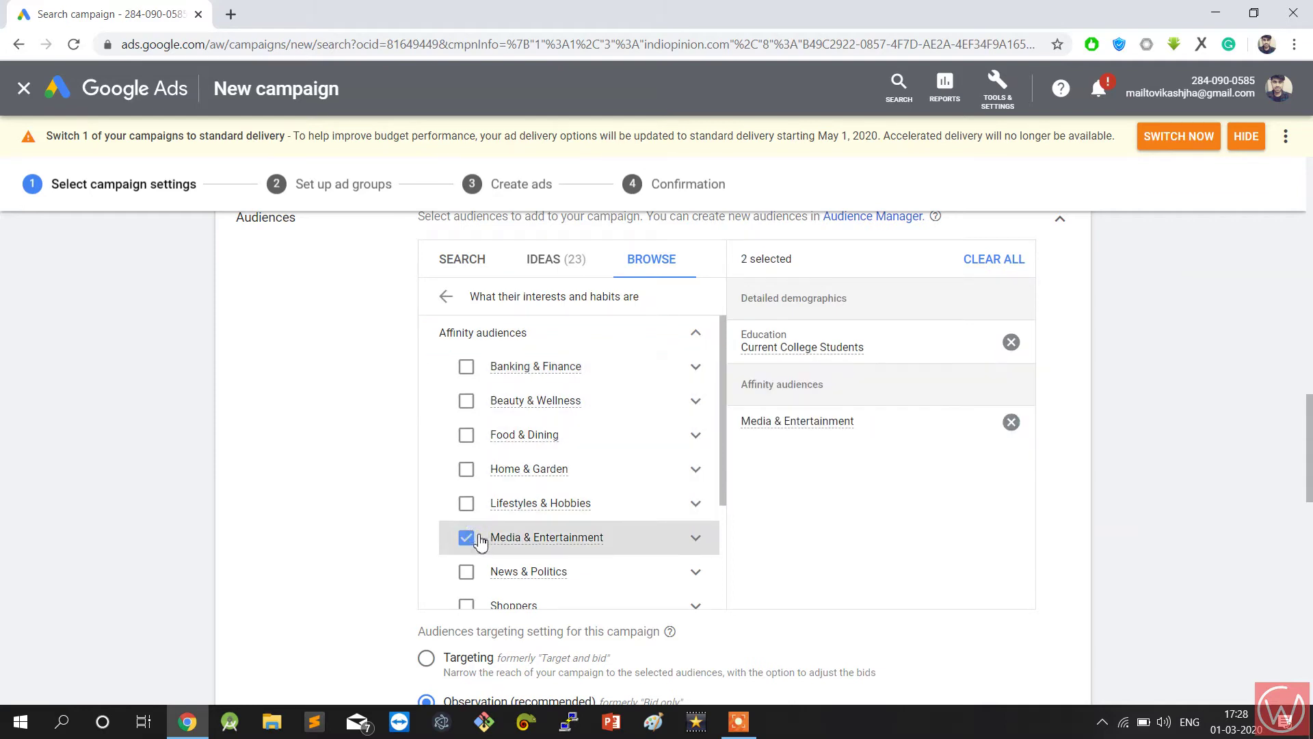
Look through the in-market audiences for what people are actively researching or planning.
left_click(445, 296)
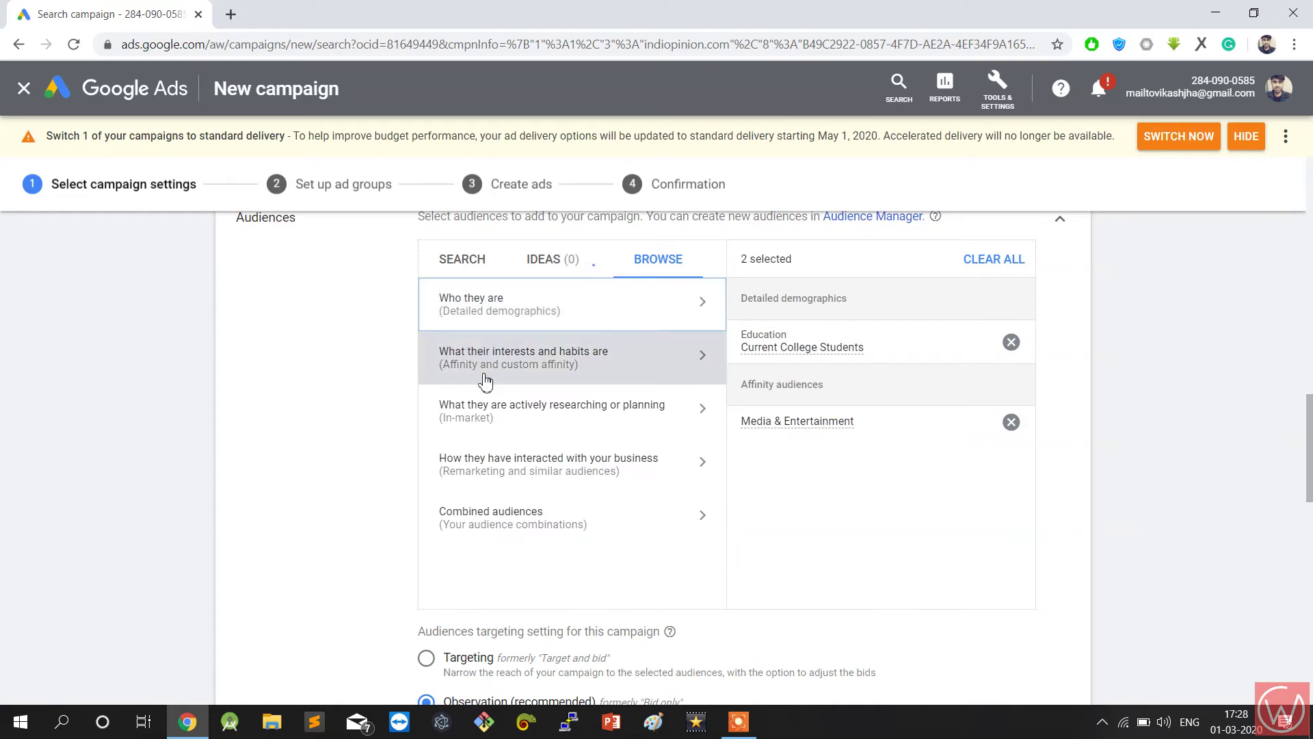
left_click(617, 433)
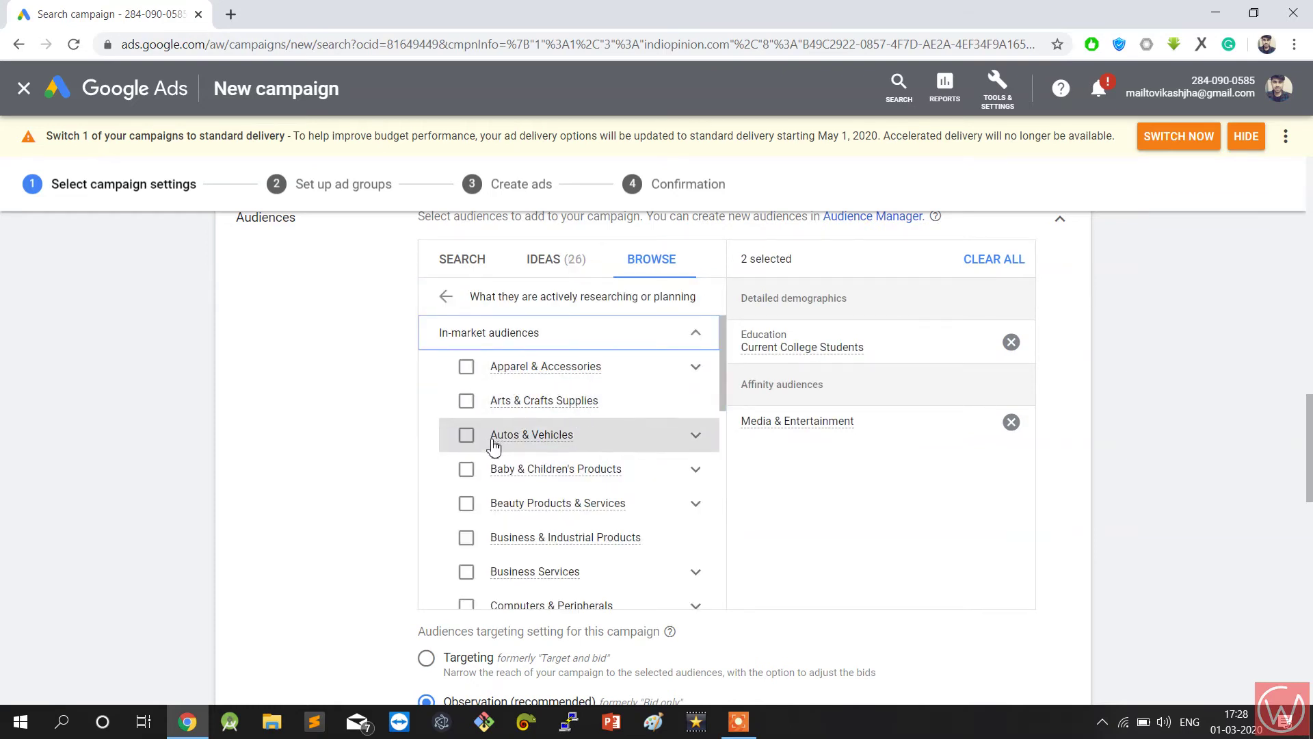
scroll(500, 526, "down", 4)
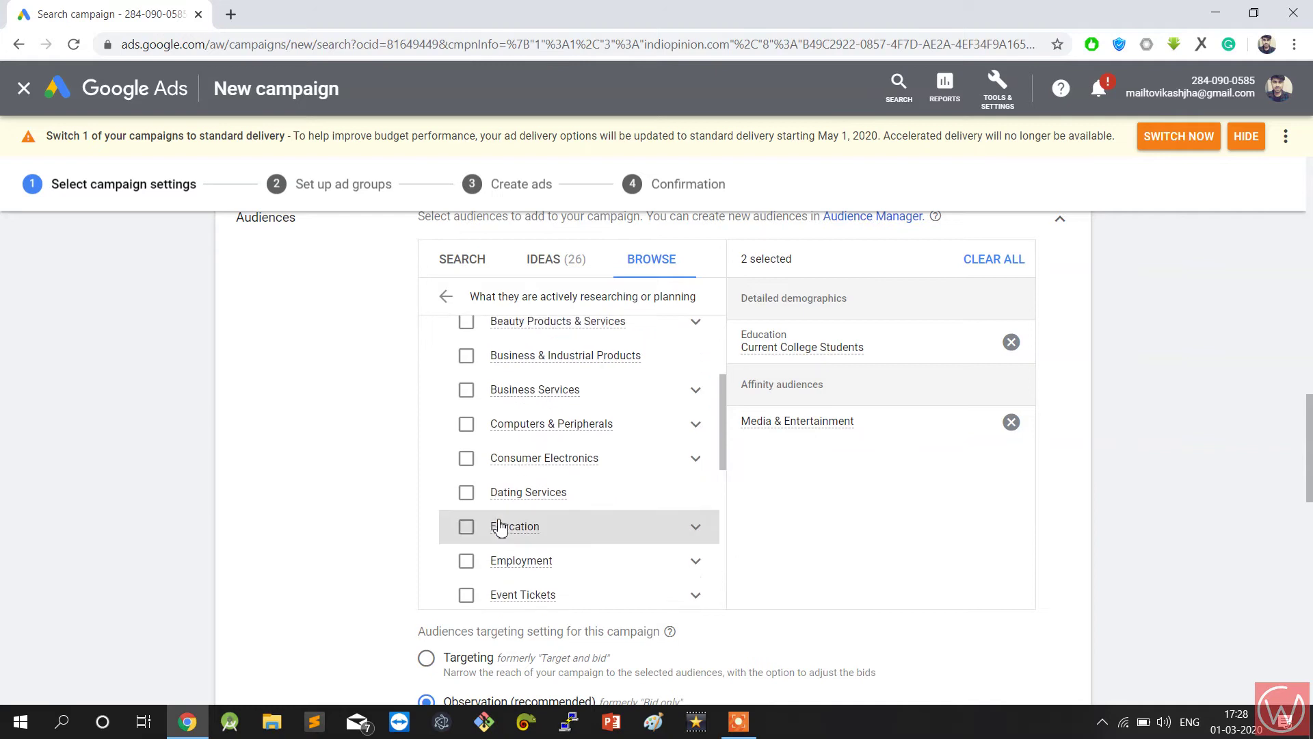
scroll(500, 525, "down", 3)
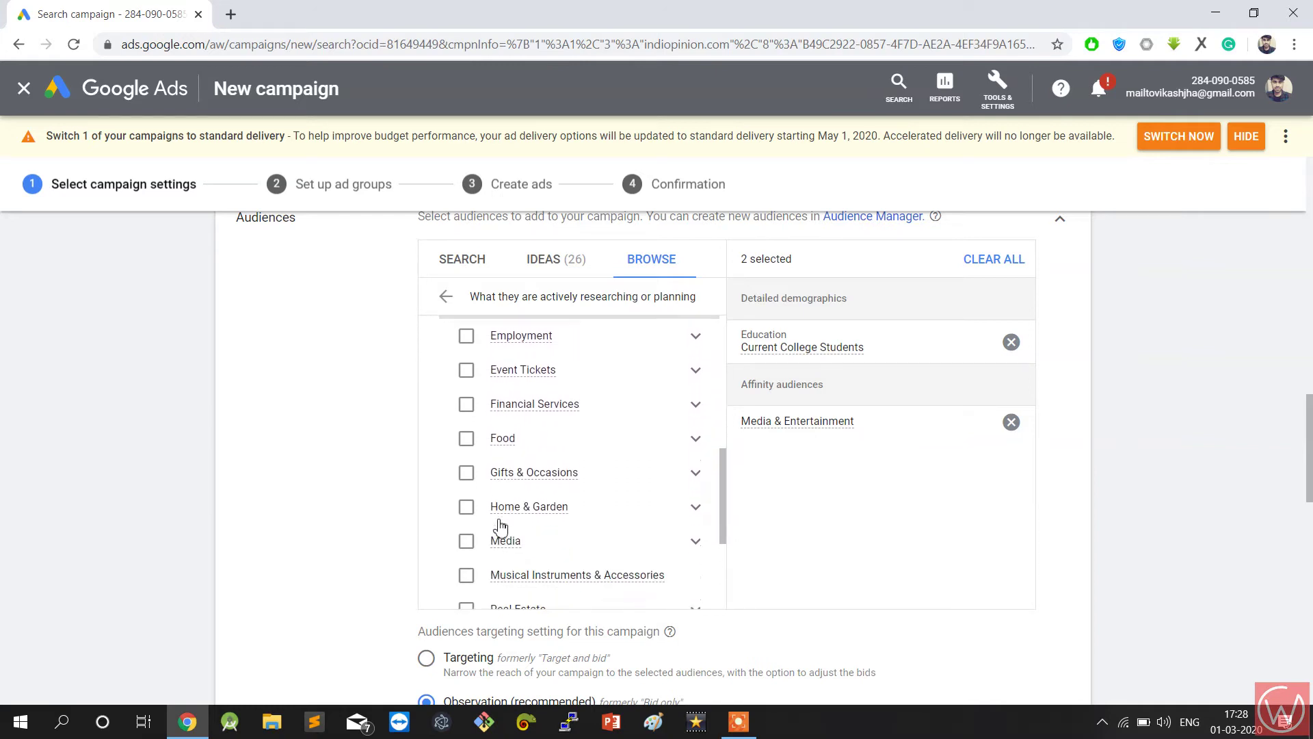
scroll(500, 526, "down", 5)
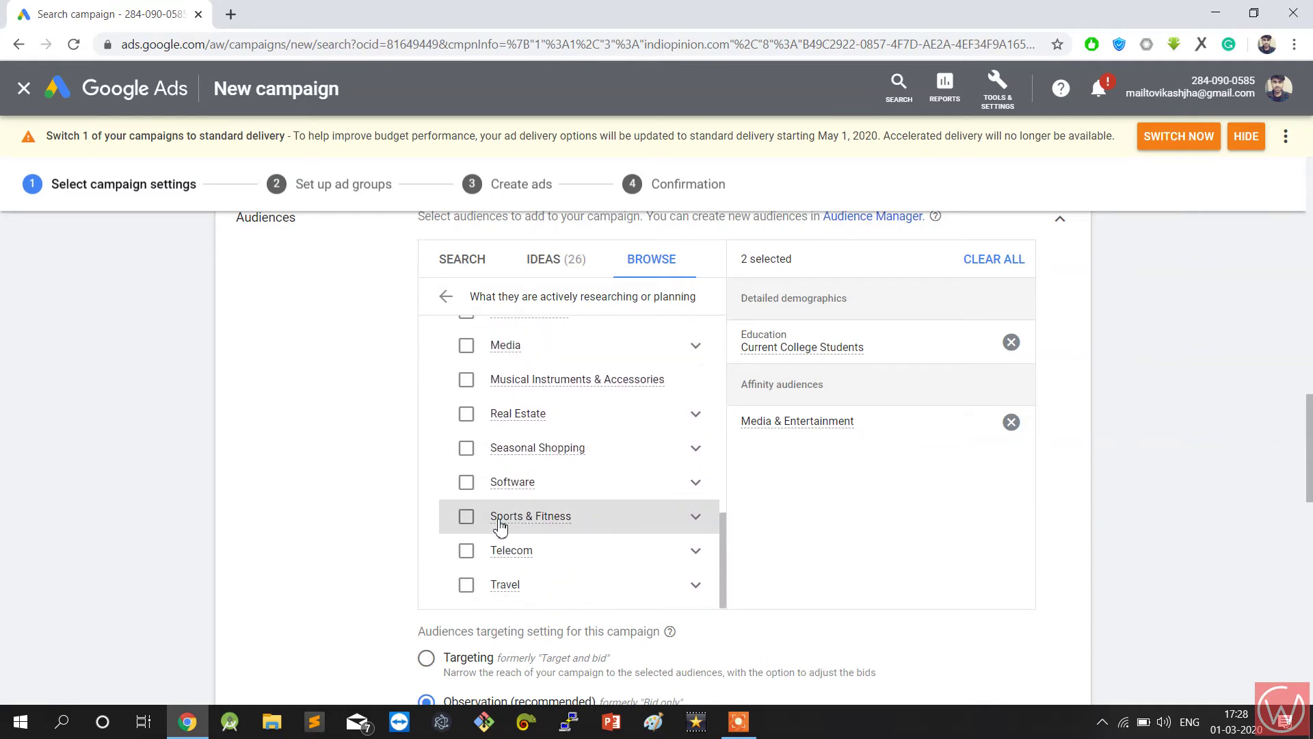
scroll(543, 421, "up", 8)
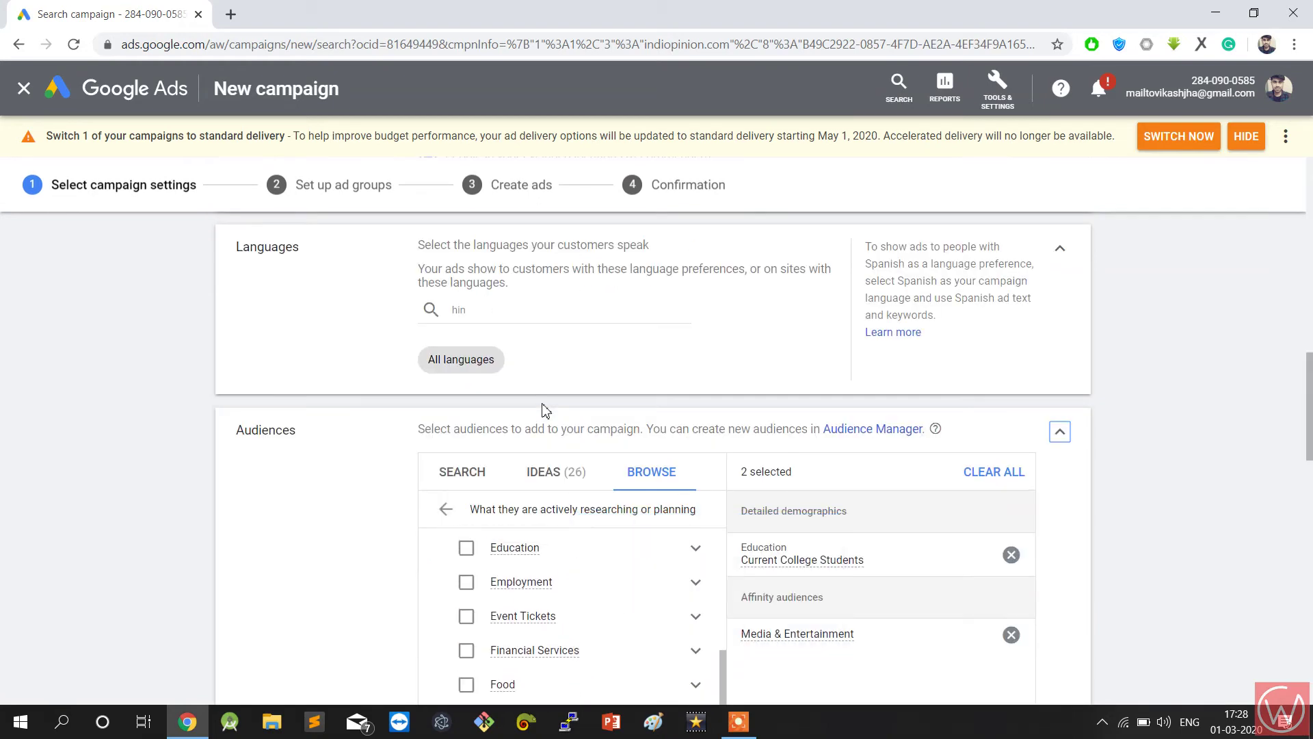
Look through the remarketing audiences of people who have interacted with the business, and return to the audience categories.
left_click(445, 509)
scroll(463, 602, "down", 2)
scroll(463, 601, "down", 1)
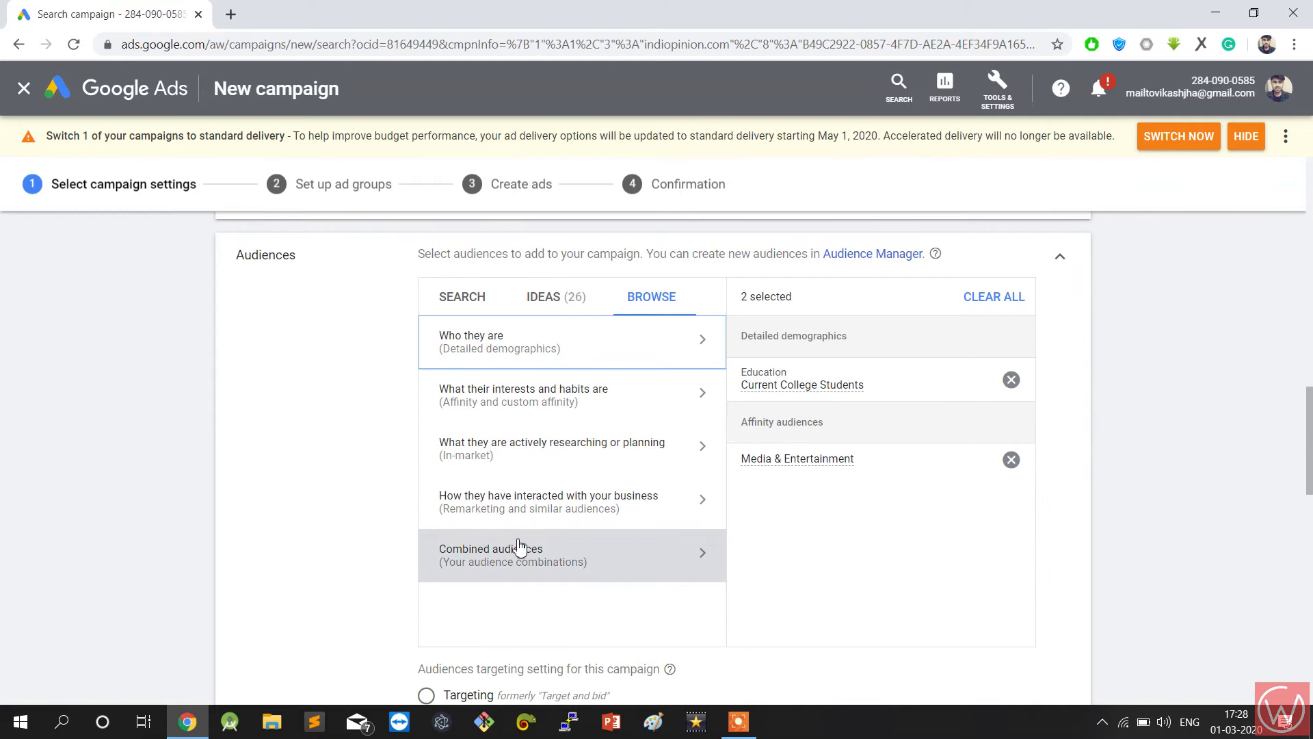
left_click(544, 514)
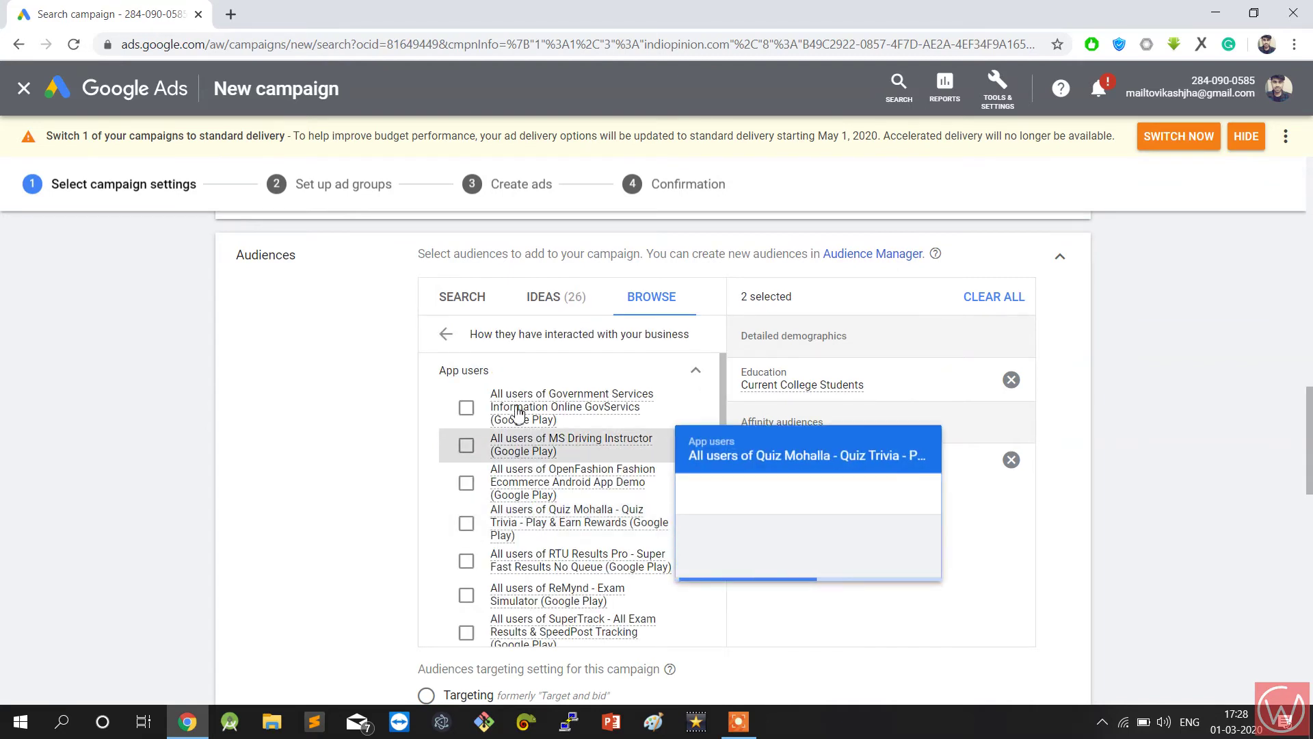
scroll(448, 567, "down", 2)
scroll(454, 465, "up", 3)
left_click(447, 341)
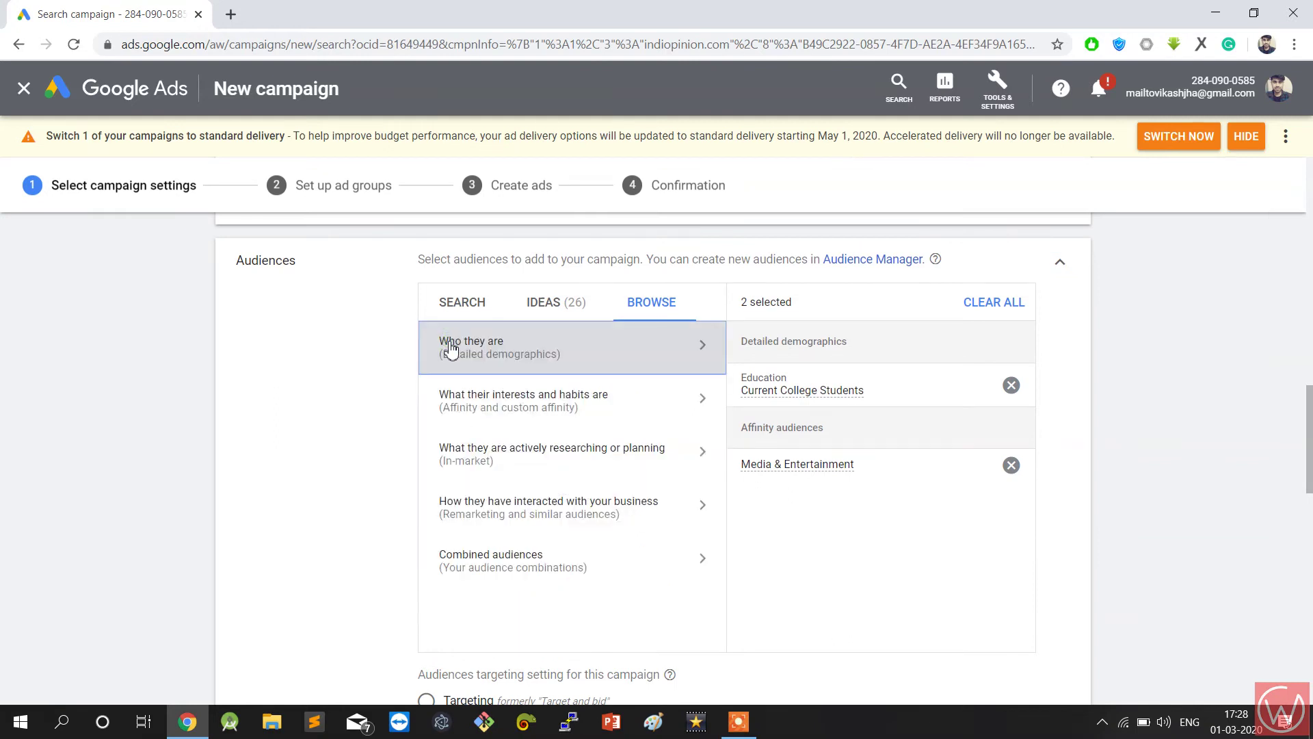
scroll(405, 522, "down", 1)
scroll(405, 522, "up", 2)
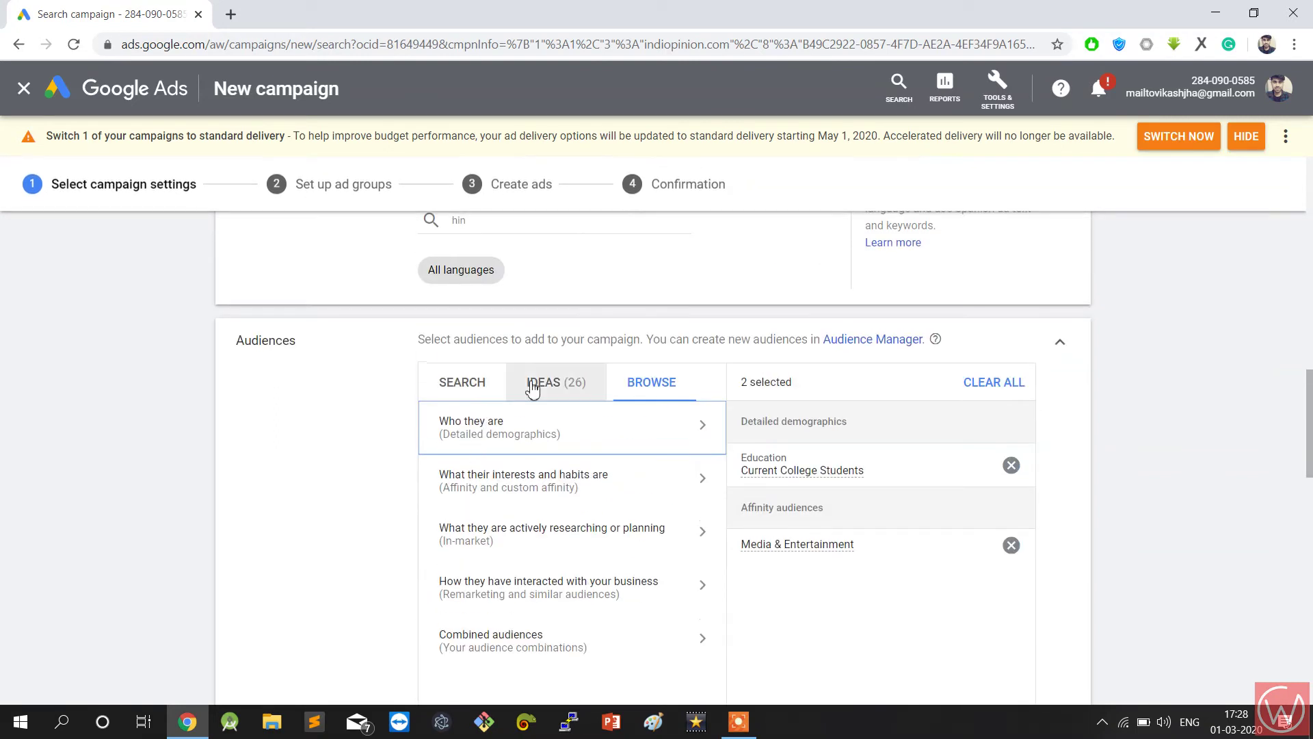
Review the audience matches for "movie" and choose Targeting as the campaign's audience targeting setting.
left_click(460, 397)
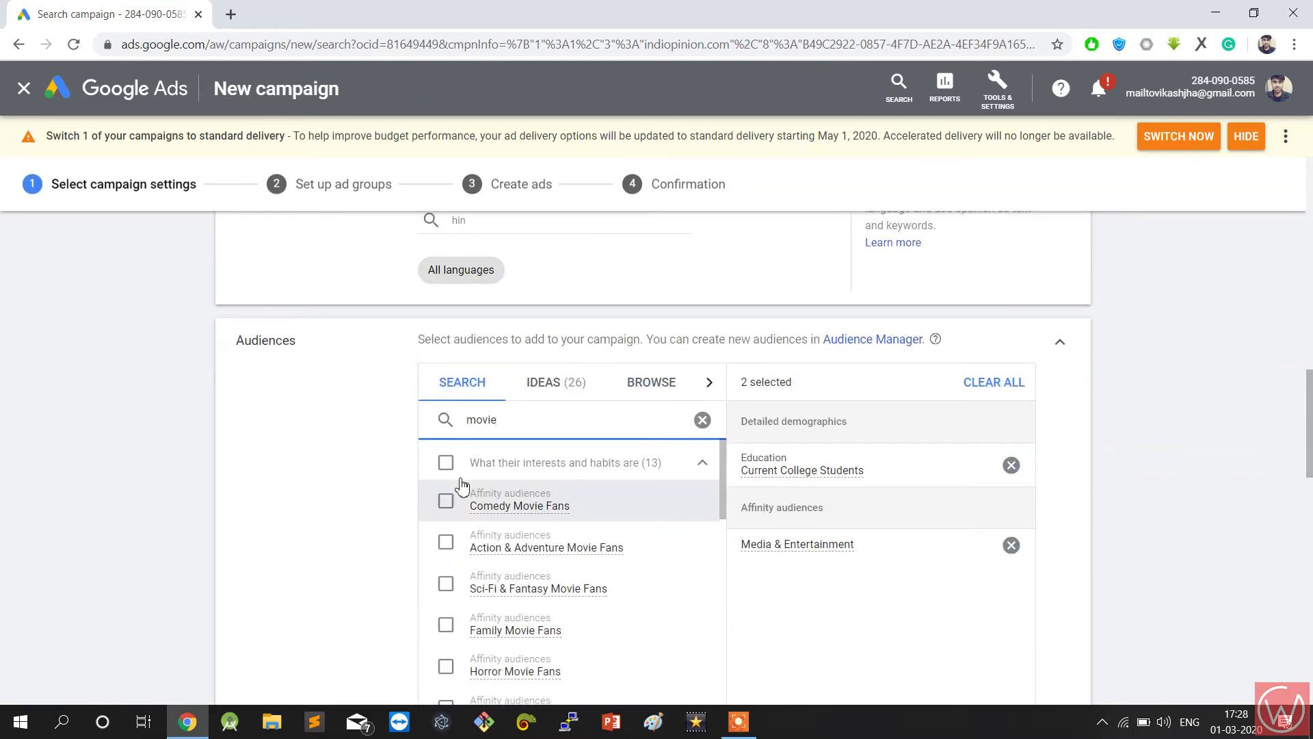
scroll(439, 573, "down", 3)
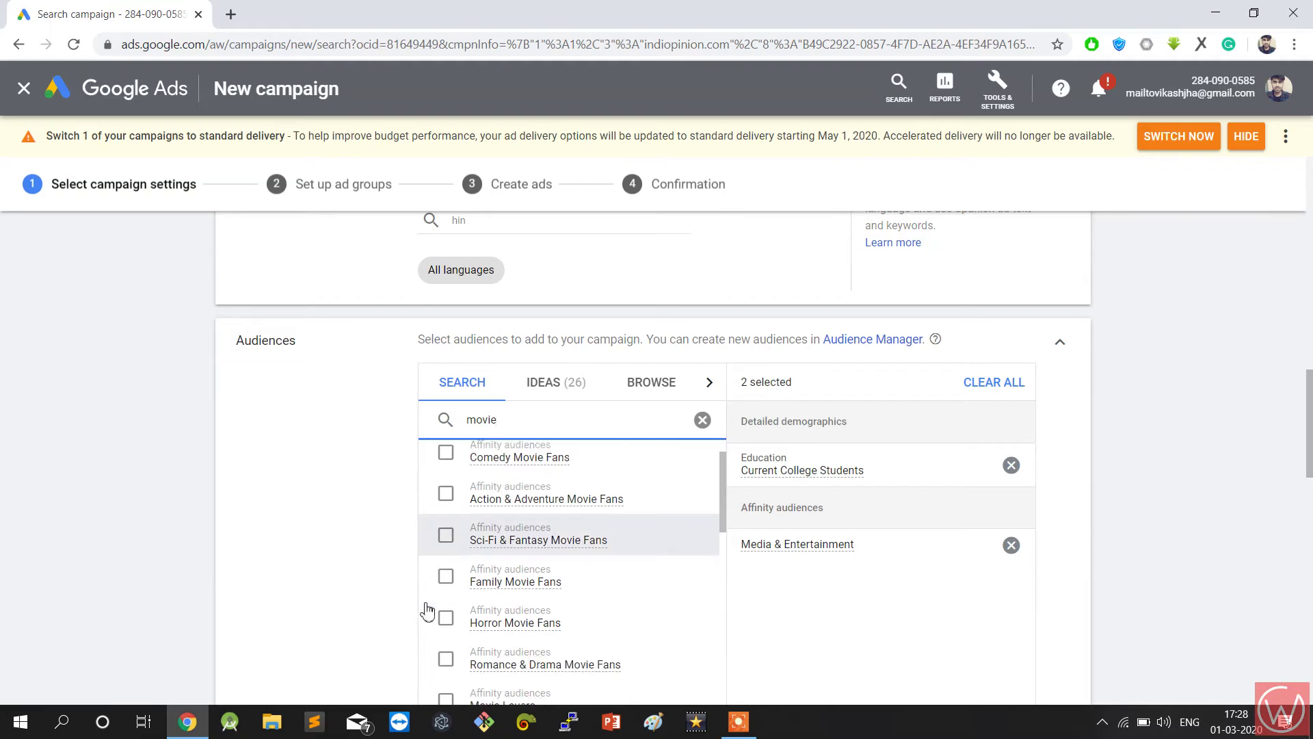
left_click(462, 520)
scroll(369, 553, "down", 6)
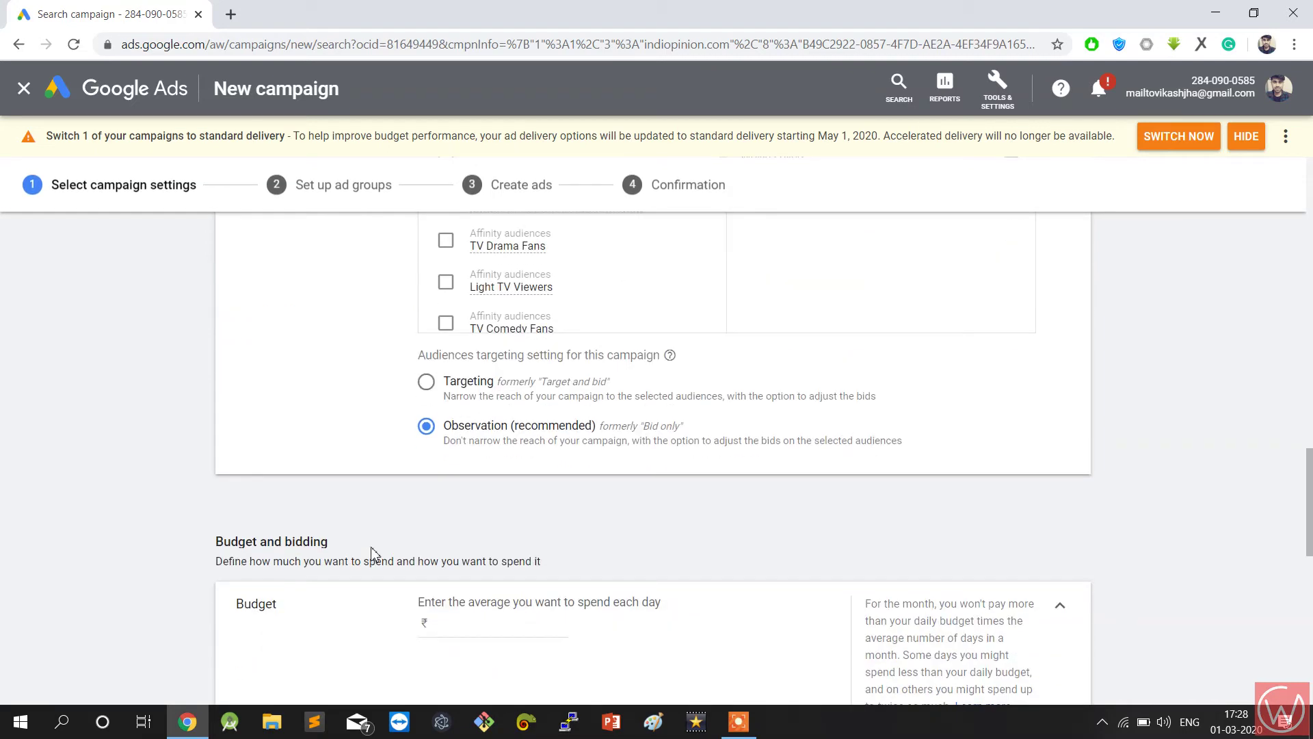
left_click(436, 387)
Set the campaign's average daily budget to ₹500.
scroll(465, 530, "down", 4)
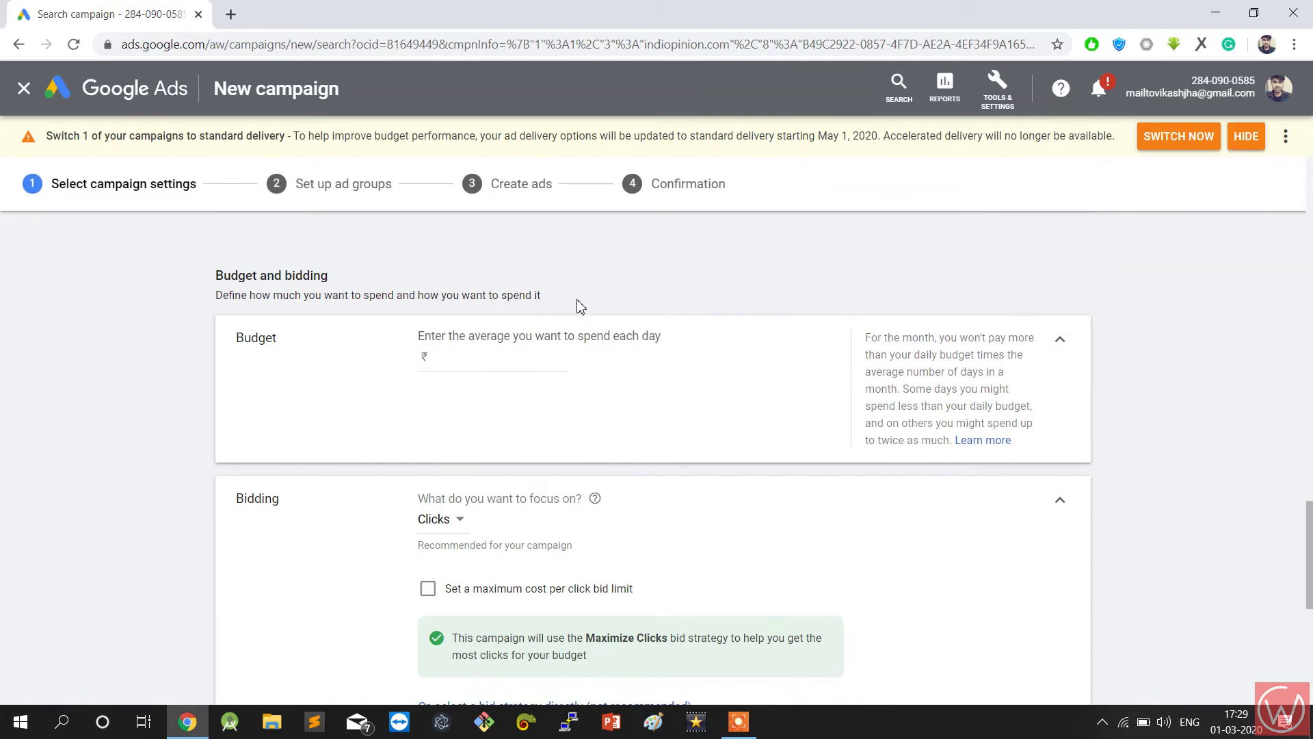
left_click(430, 356)
left_click(402, 444)
Enable a maximum cost per click bid limit for the campaign's Clicks bidding and fill in its amount.
scroll(367, 562, "down", 3)
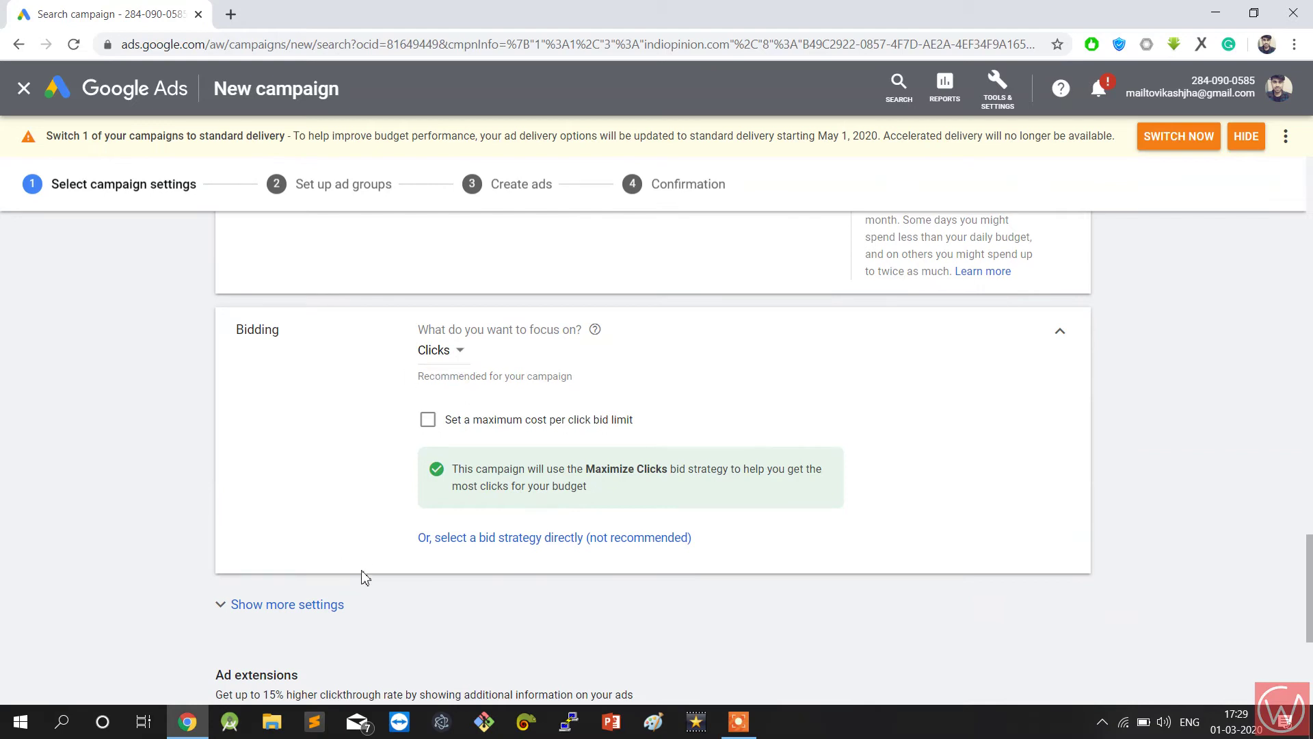
left_click(428, 421)
left_click(434, 469)
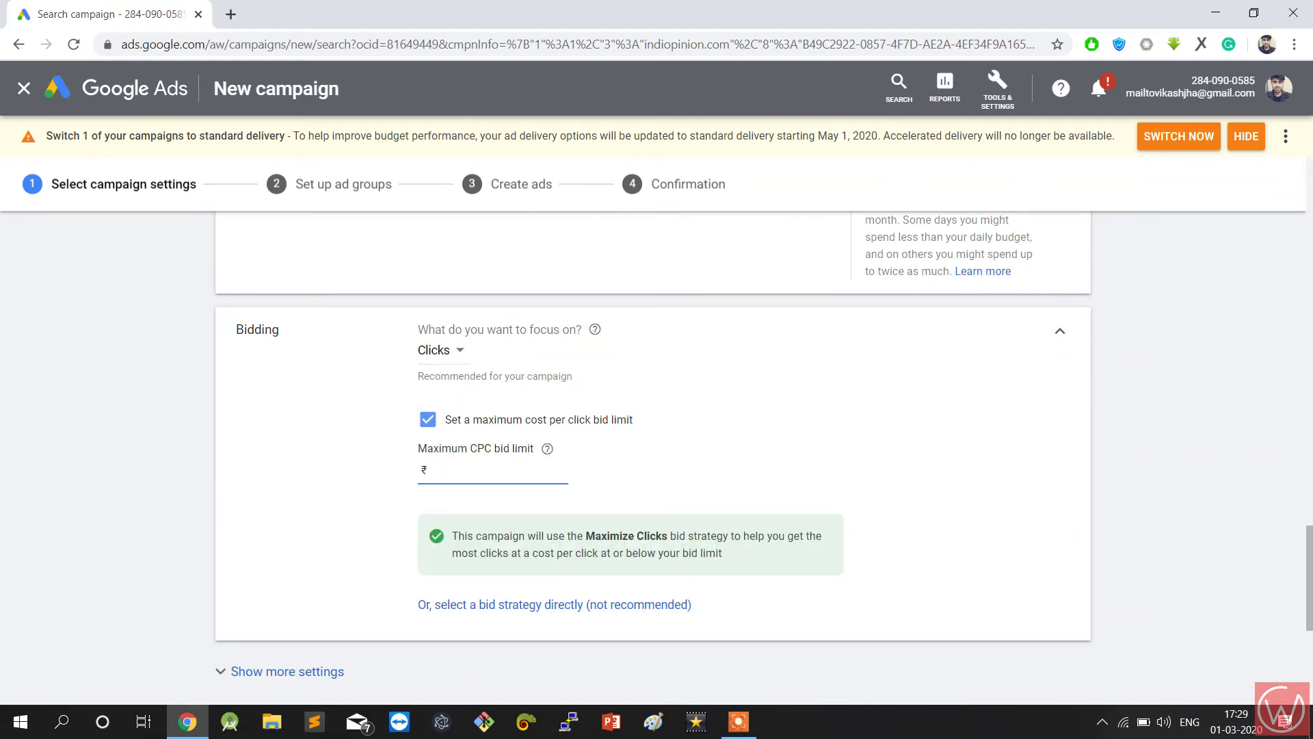
left_click(358, 507)
Look over the additional campaign settings for conversions, ad schedule and ad rotation, and collapse them again.
scroll(359, 510, "down", 2)
left_click(363, 511)
scroll(362, 512, "down", 3)
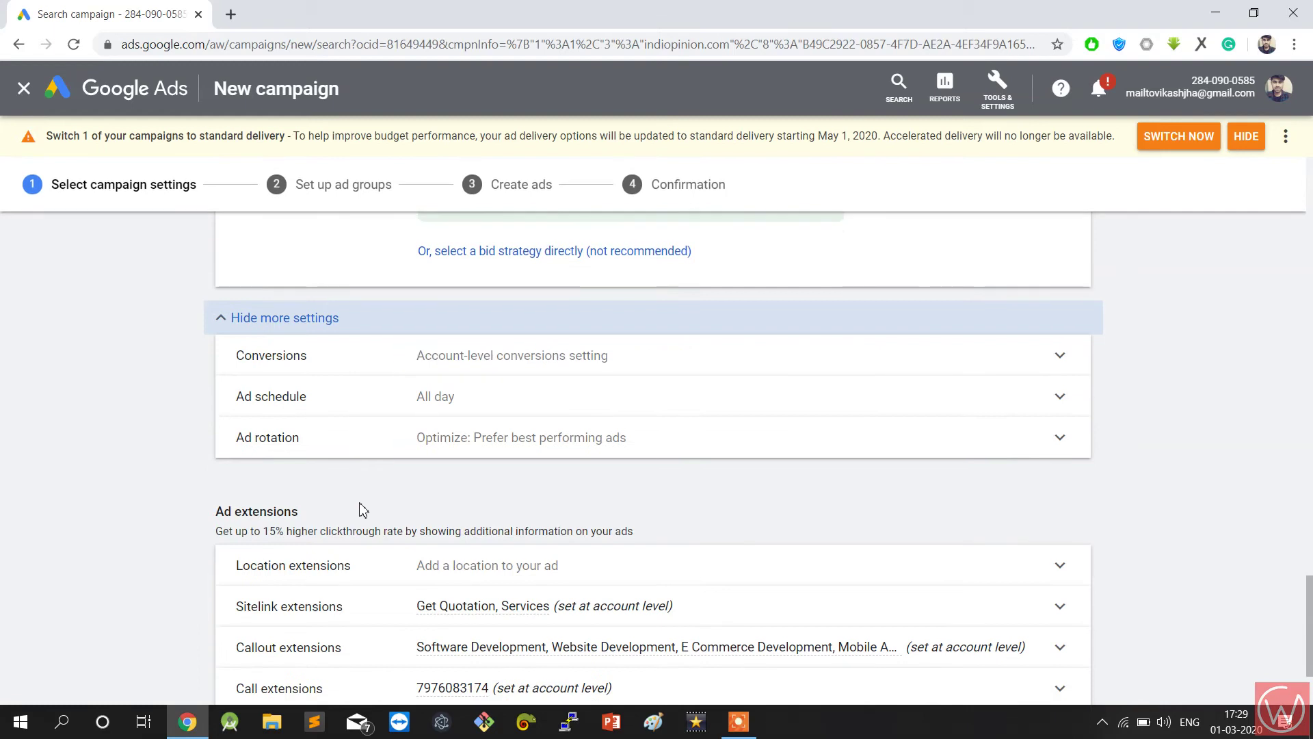
left_click(346, 325)
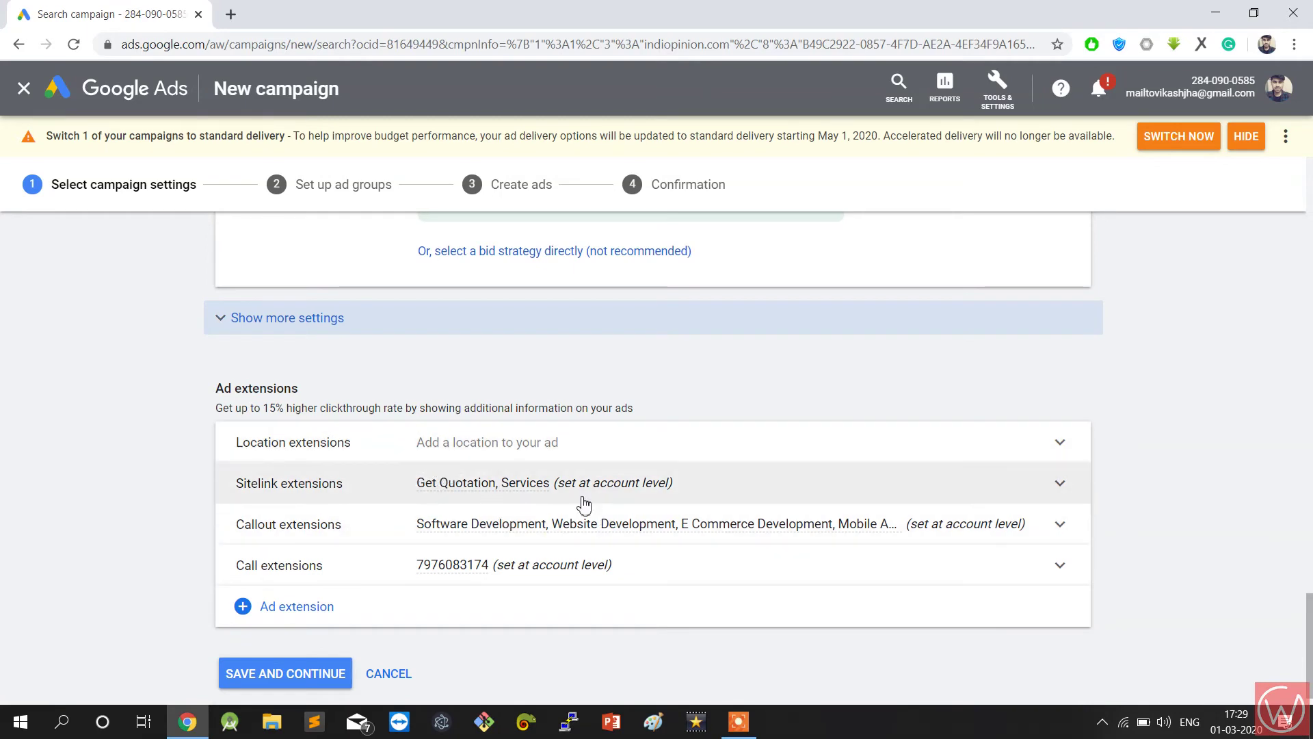
Check the sitelink extension options without choosing any, and save the campaign settings to continue to the ad groups.
left_click(1060, 486)
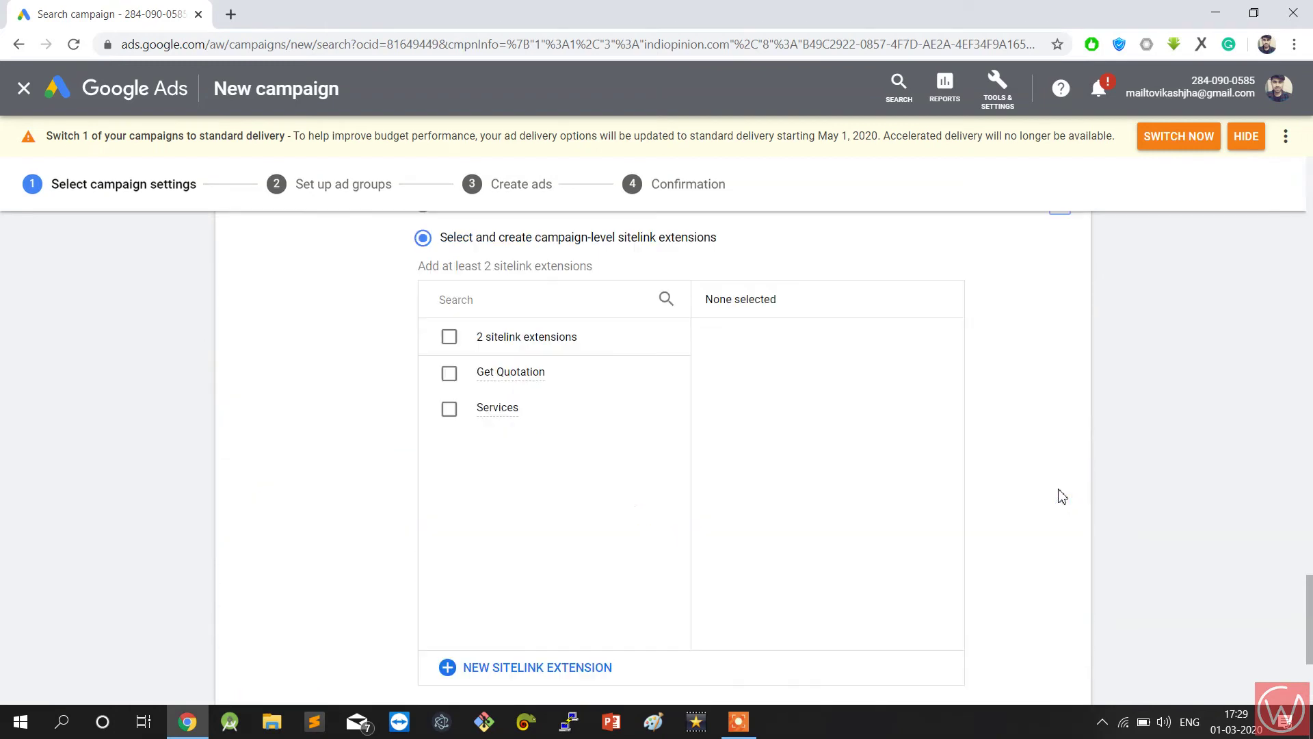
scroll(398, 335, "up", 5)
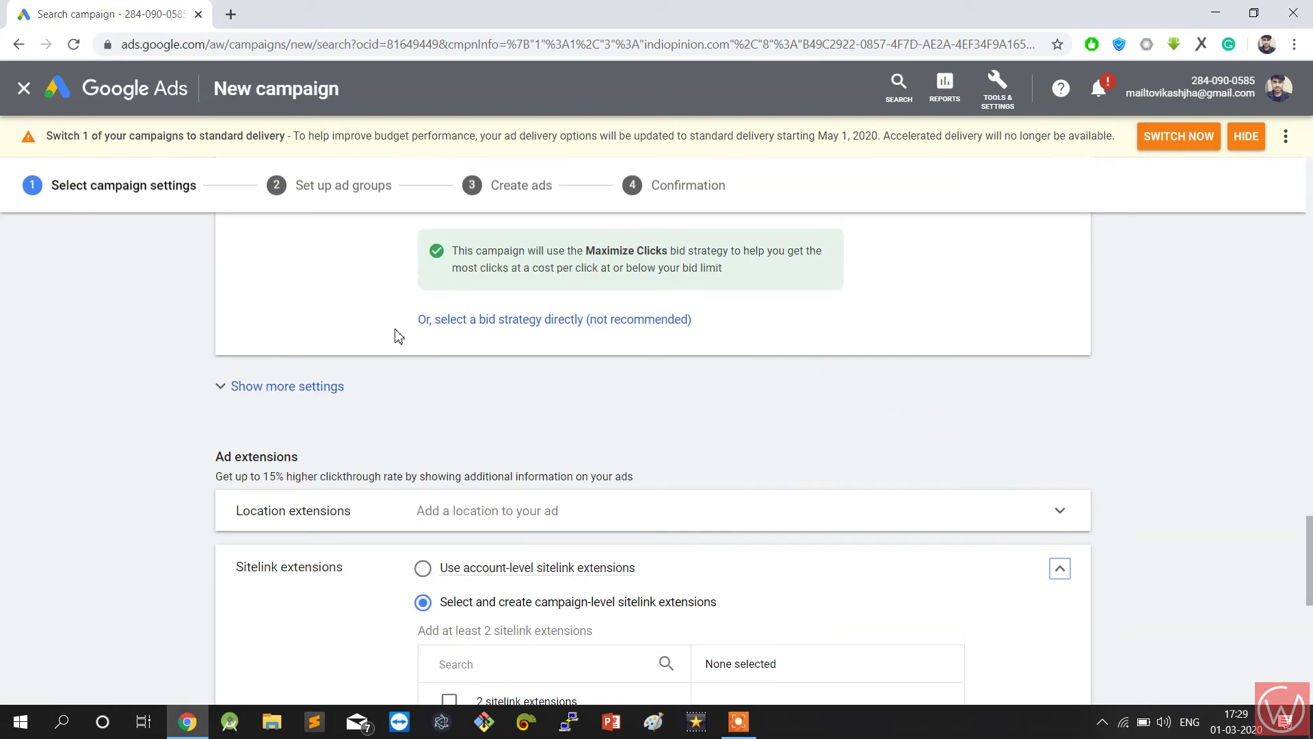
left_click(1063, 576)
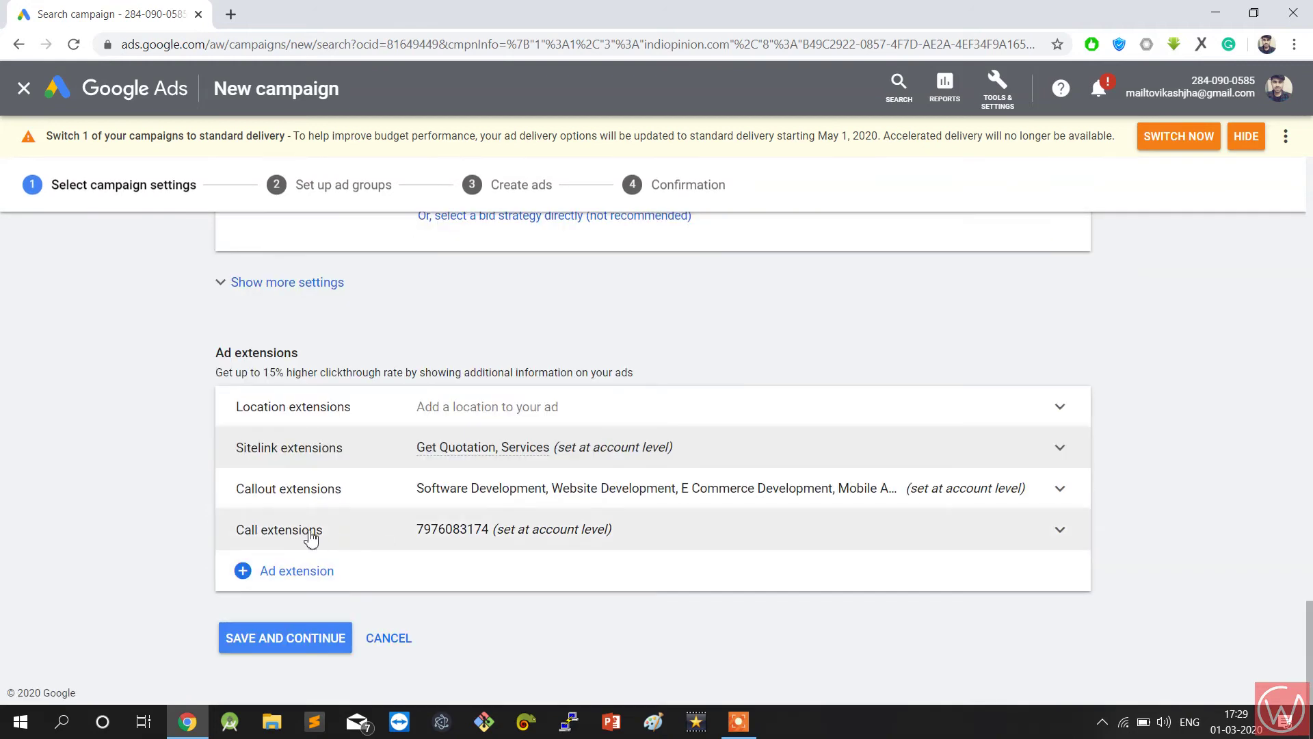
left_click(270, 638)
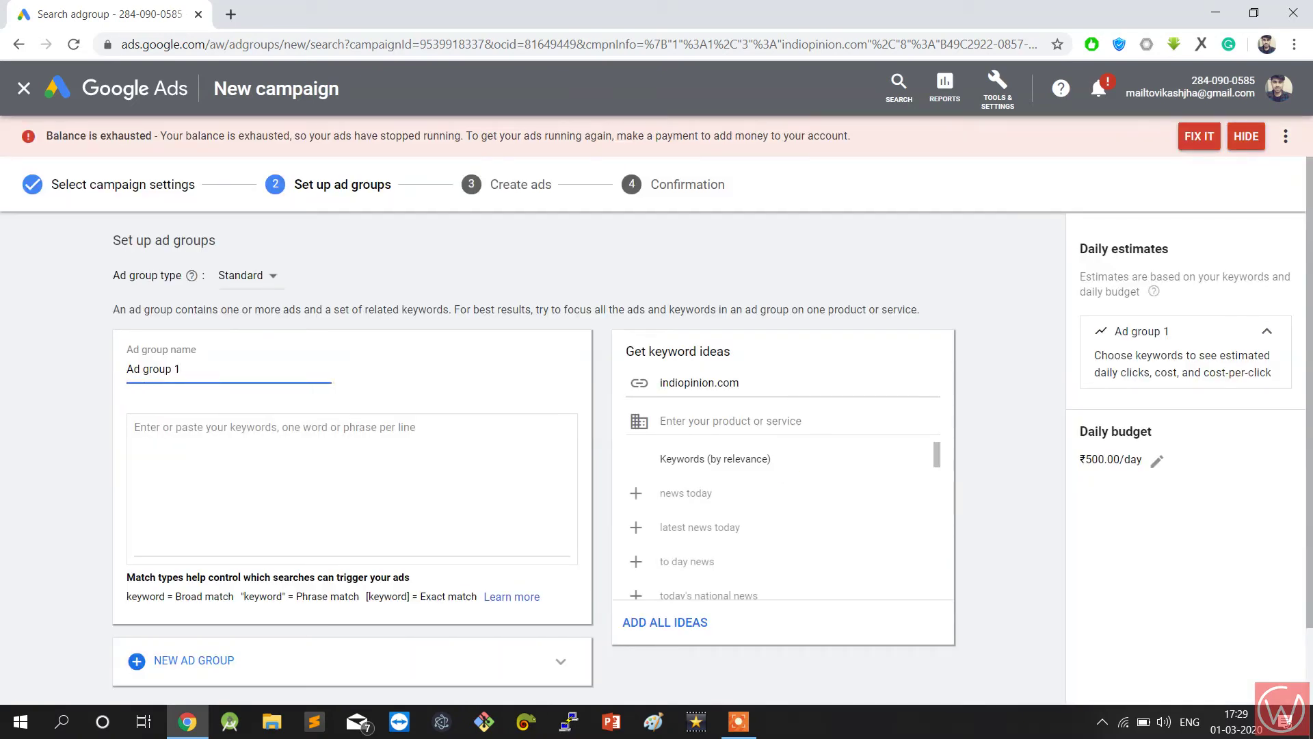
Add the suggested keywords "news today", "to day news" and "new today" to Ad group 1.
scroll(235, 375, "down", 1)
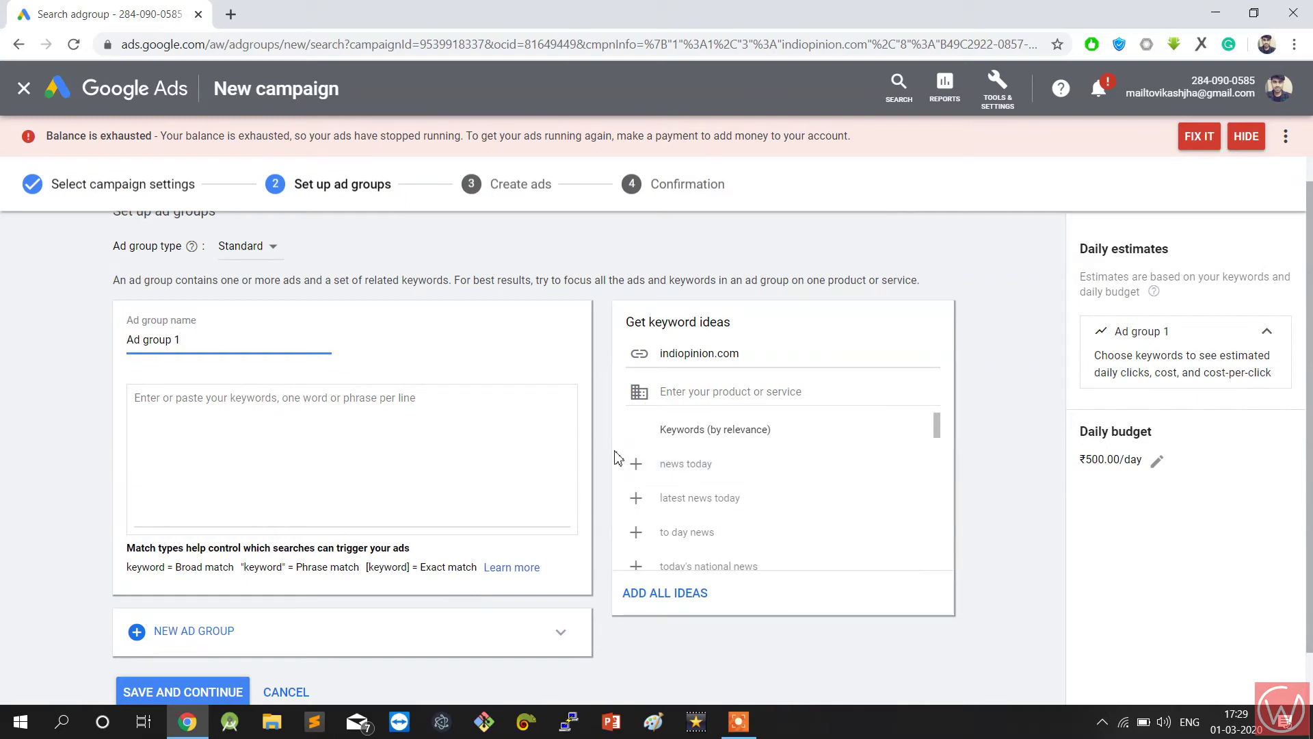
left_click(636, 465)
left_click(636, 497)
left_click(635, 532)
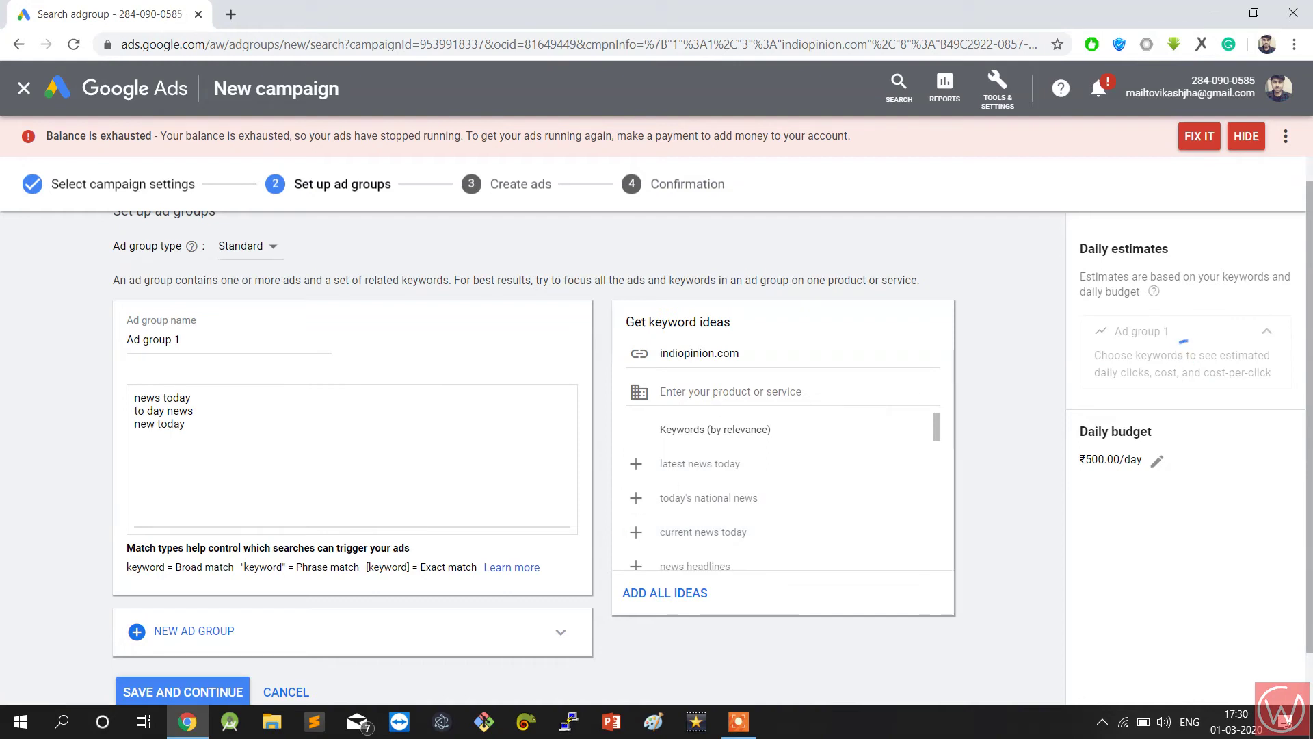
Get keyword ideas for the product "movie" and add "movie movie", "film movie" and "watch movies" to the ad group.
left_click(716, 392)
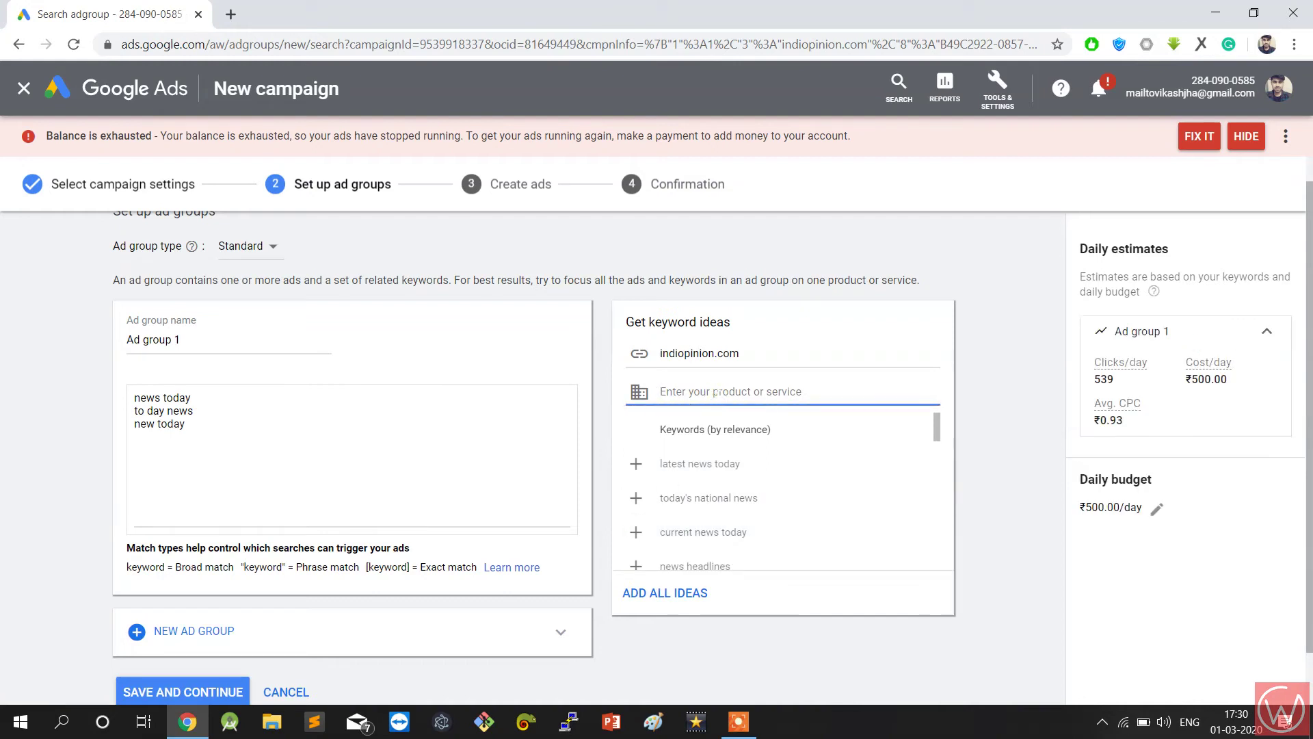
type("movie")
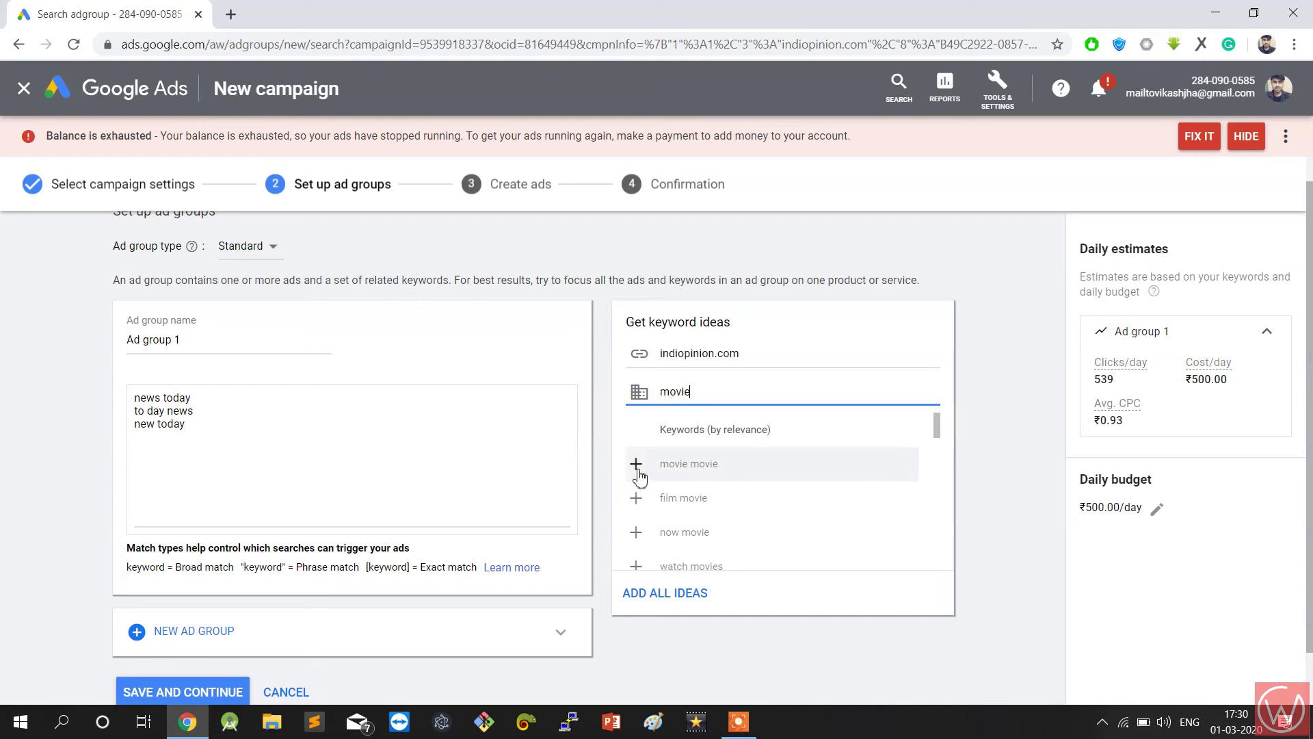
left_click(636, 465)
left_click(637, 468)
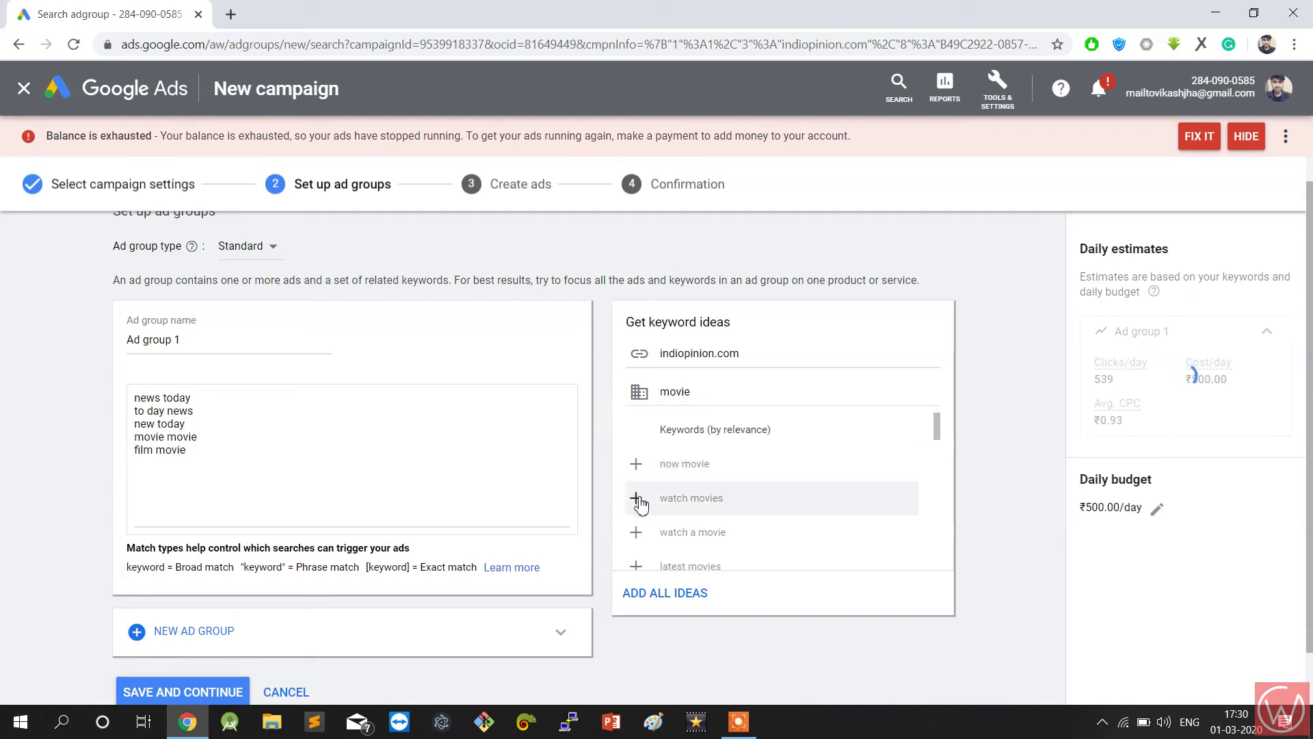
left_click(638, 498)
Enter "movie" and "singham" as extra keywords on separate lines, and add all the suggested movie keyword ideas.
left_click(221, 472)
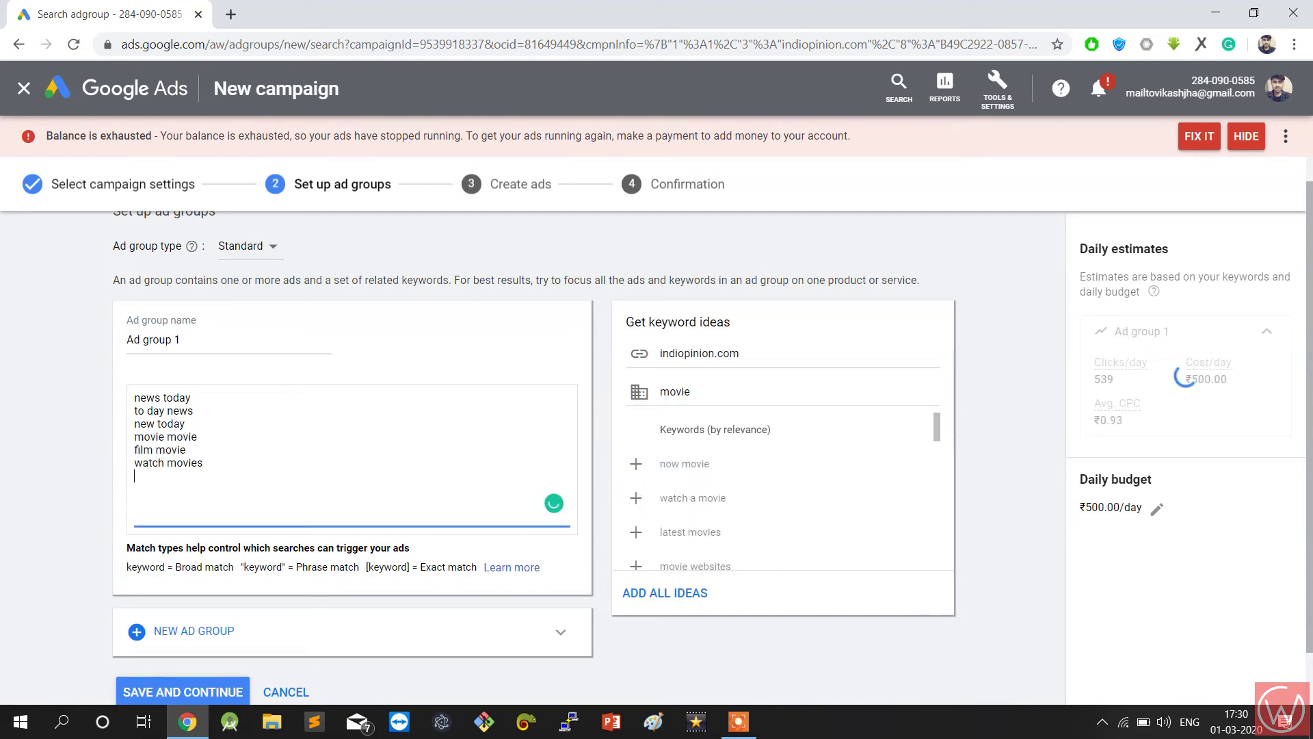
key("Return")
type("m")
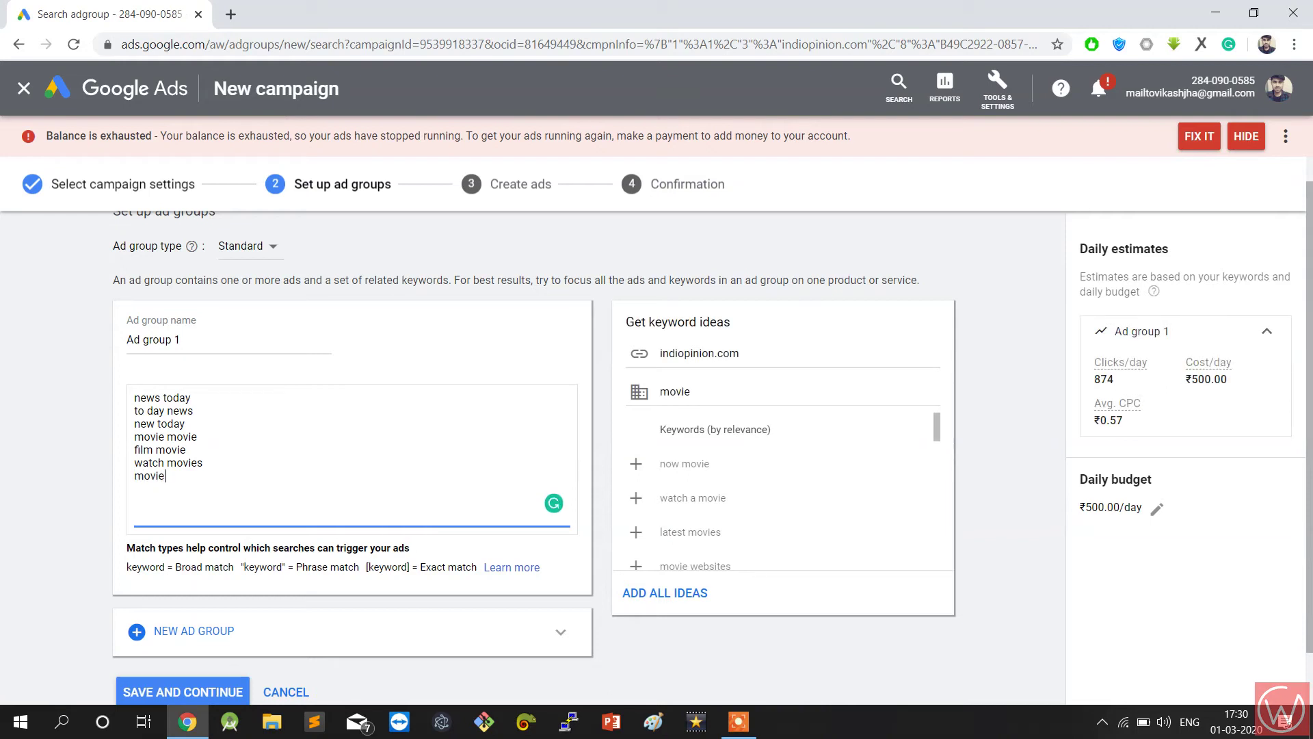
type("ovie")
key("Return")
type("sin")
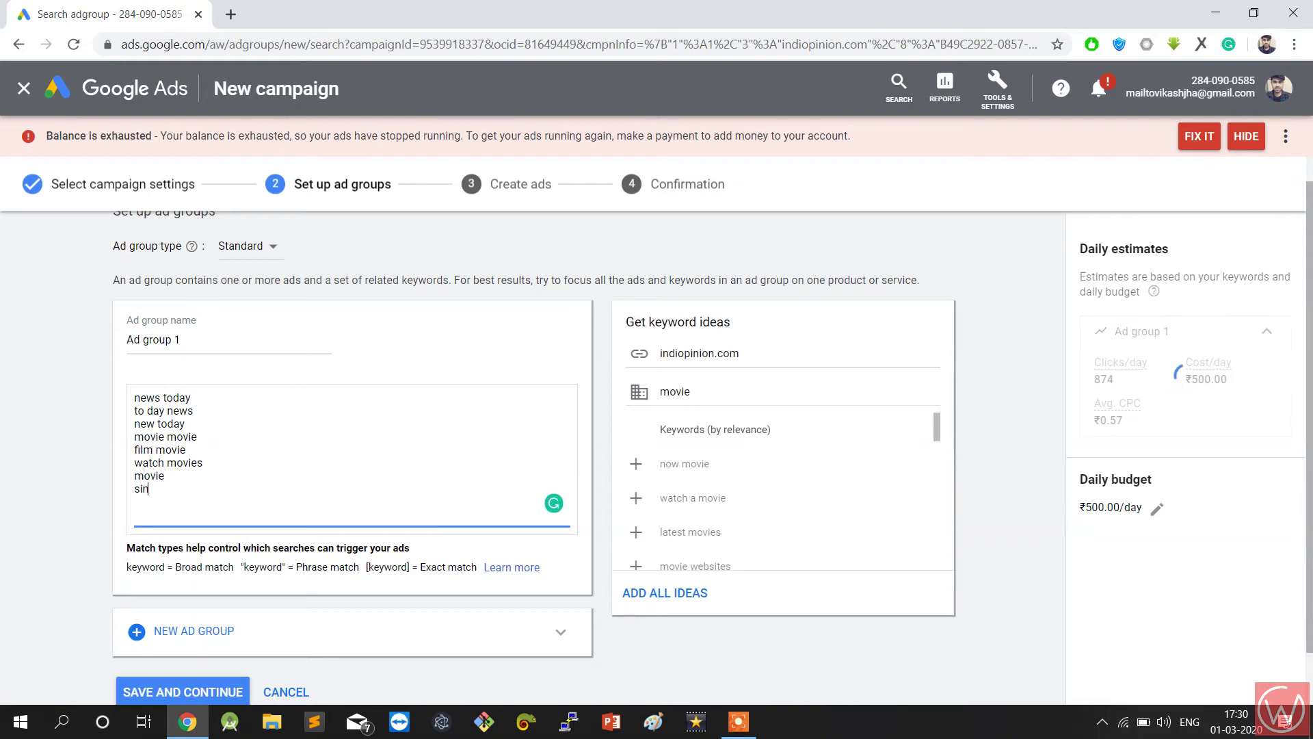
type("gham")
scroll(224, 476, "down", 1)
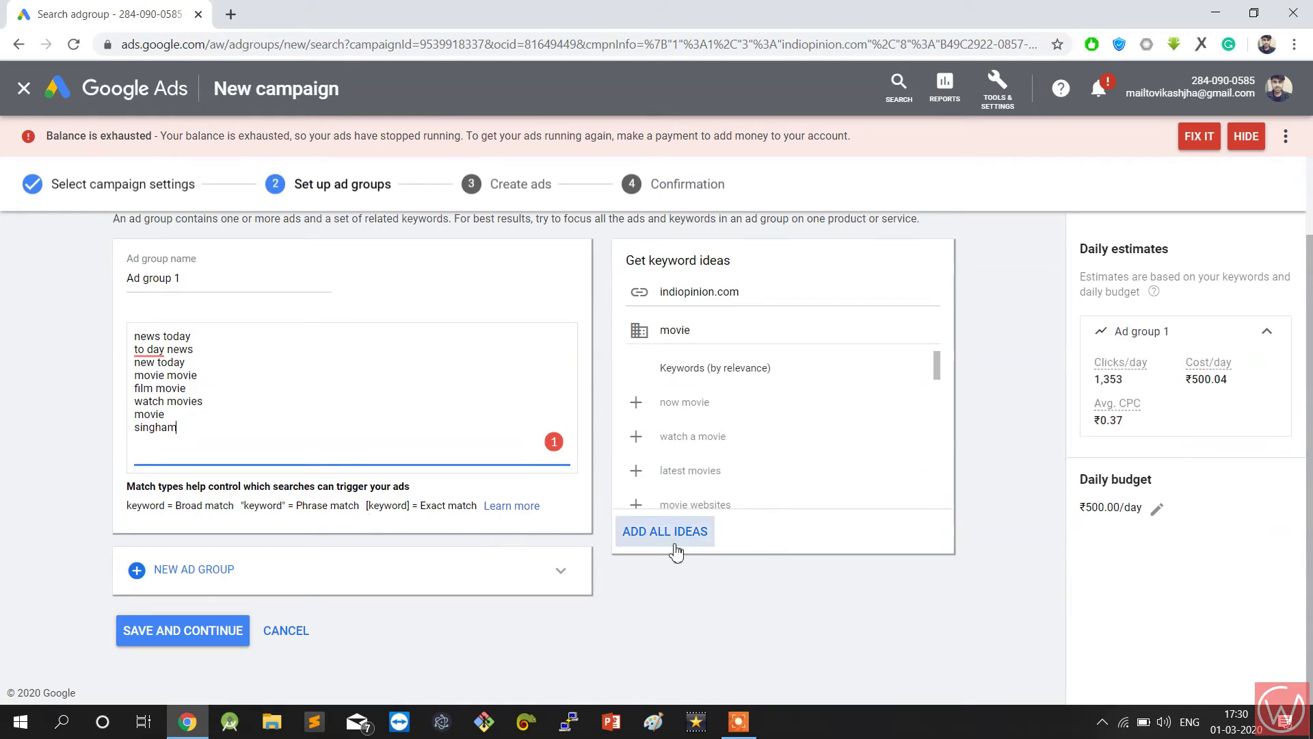
left_click(656, 538)
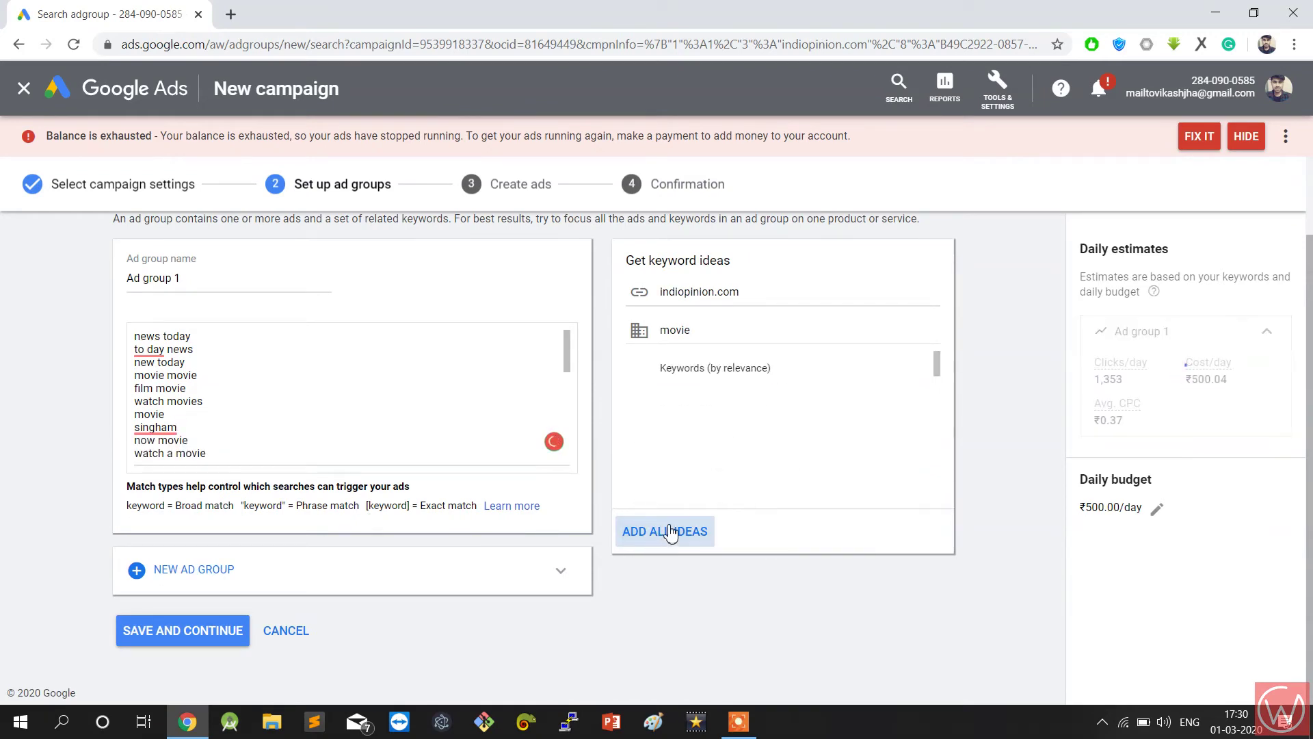
Search Google for "movie review" in a new browser tab, open the Times of India movie reviews result and copy its address.
left_click_drag(751, 293, 623, 304)
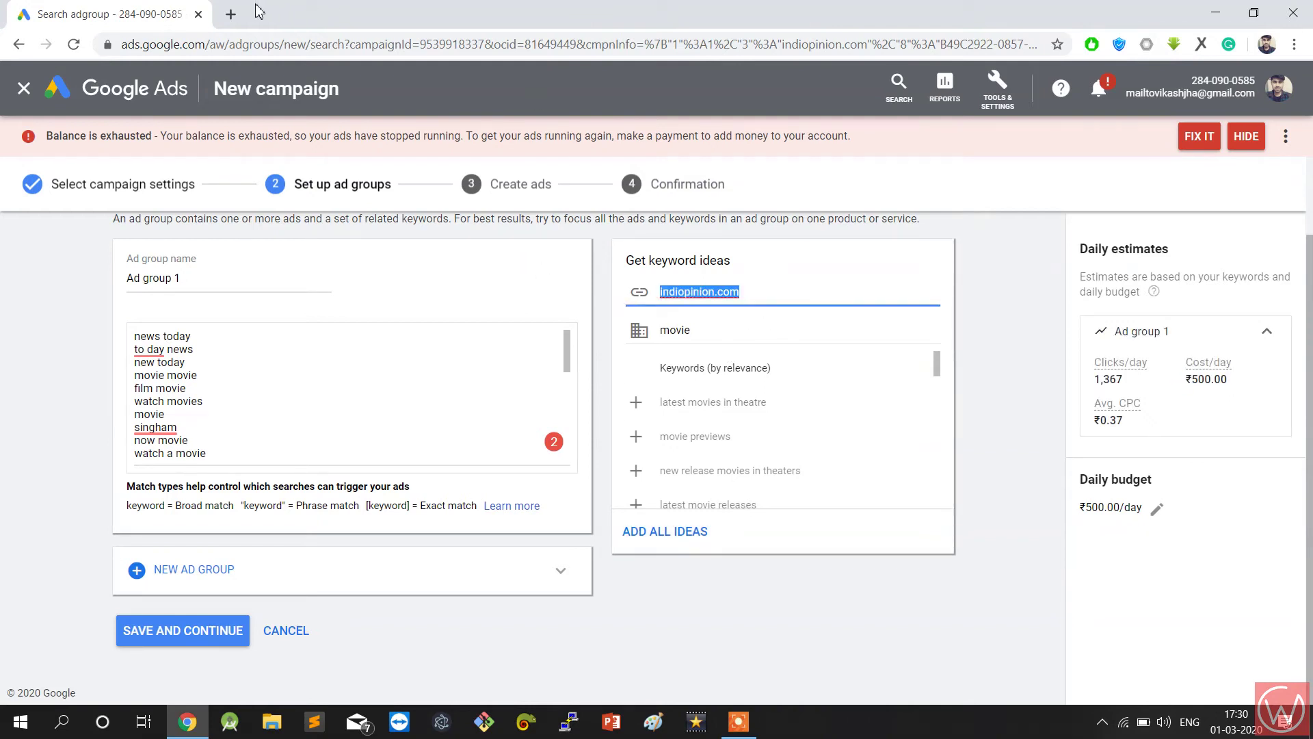
left_click(229, 15)
type("m")
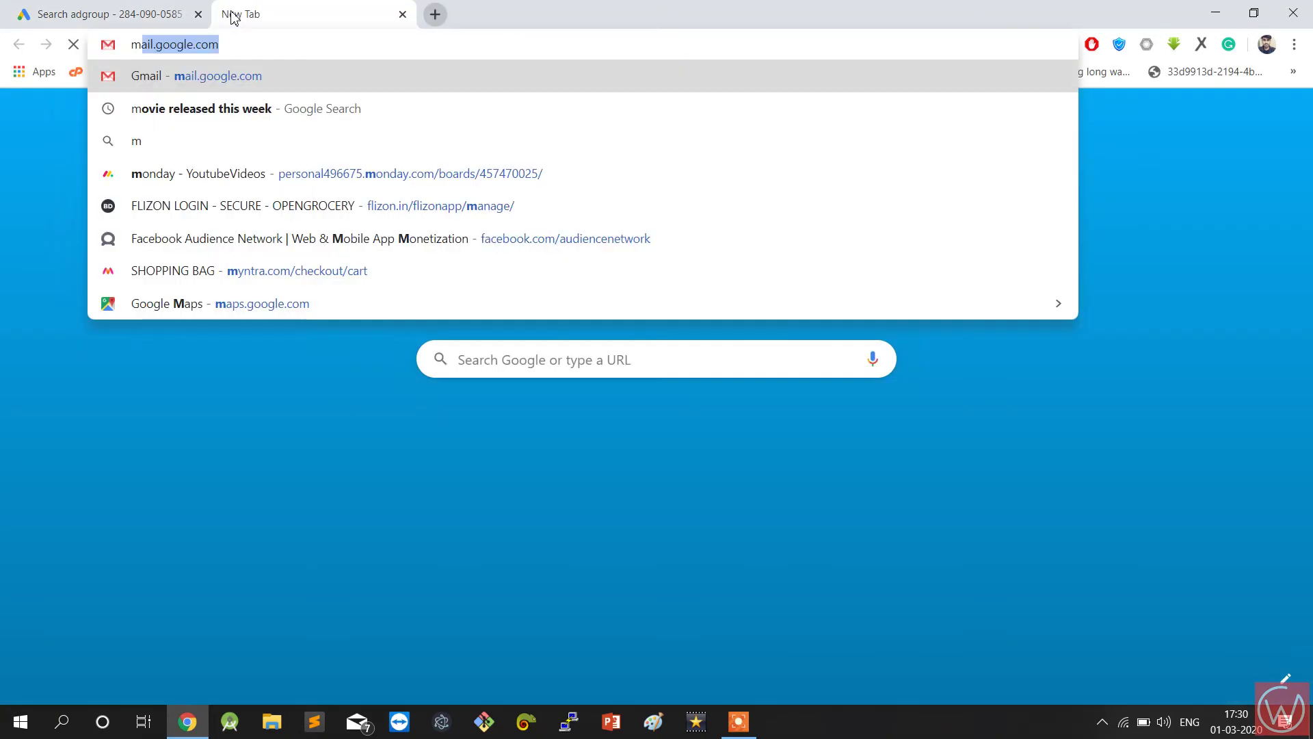
type("ovie rev")
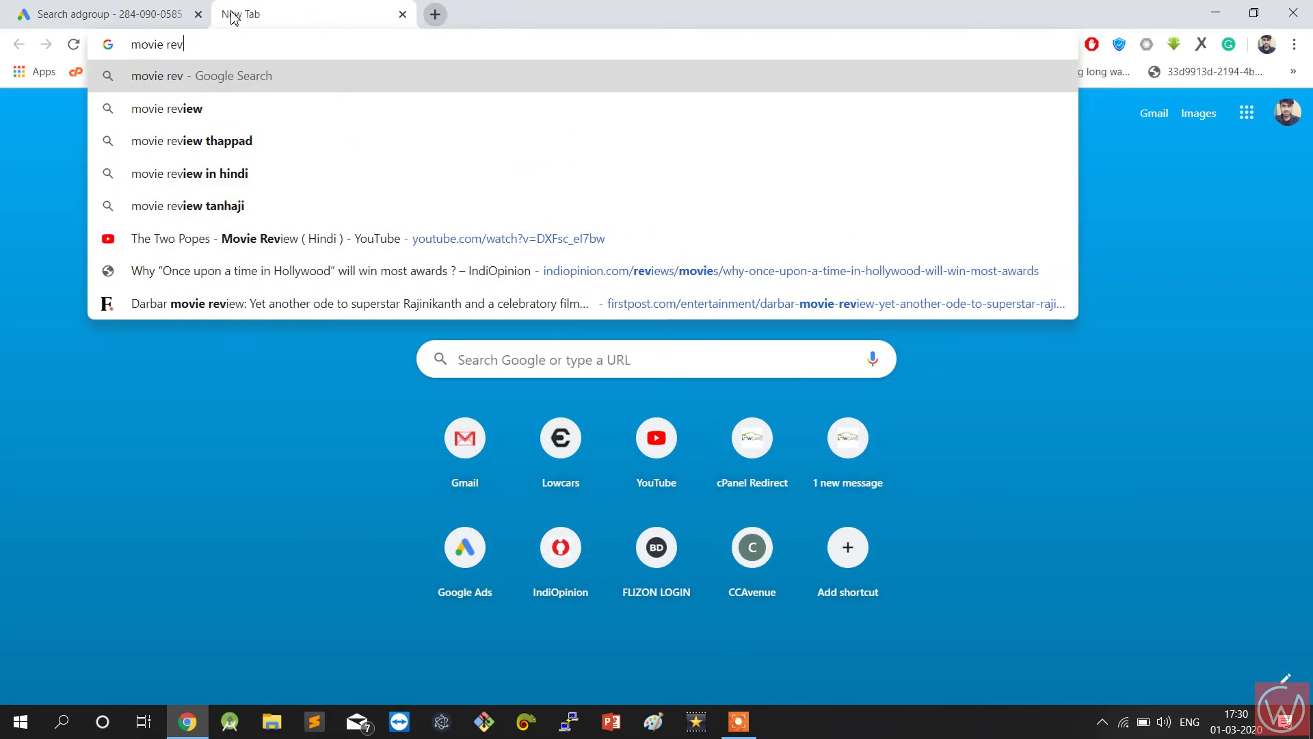
key("Down")
key("Return")
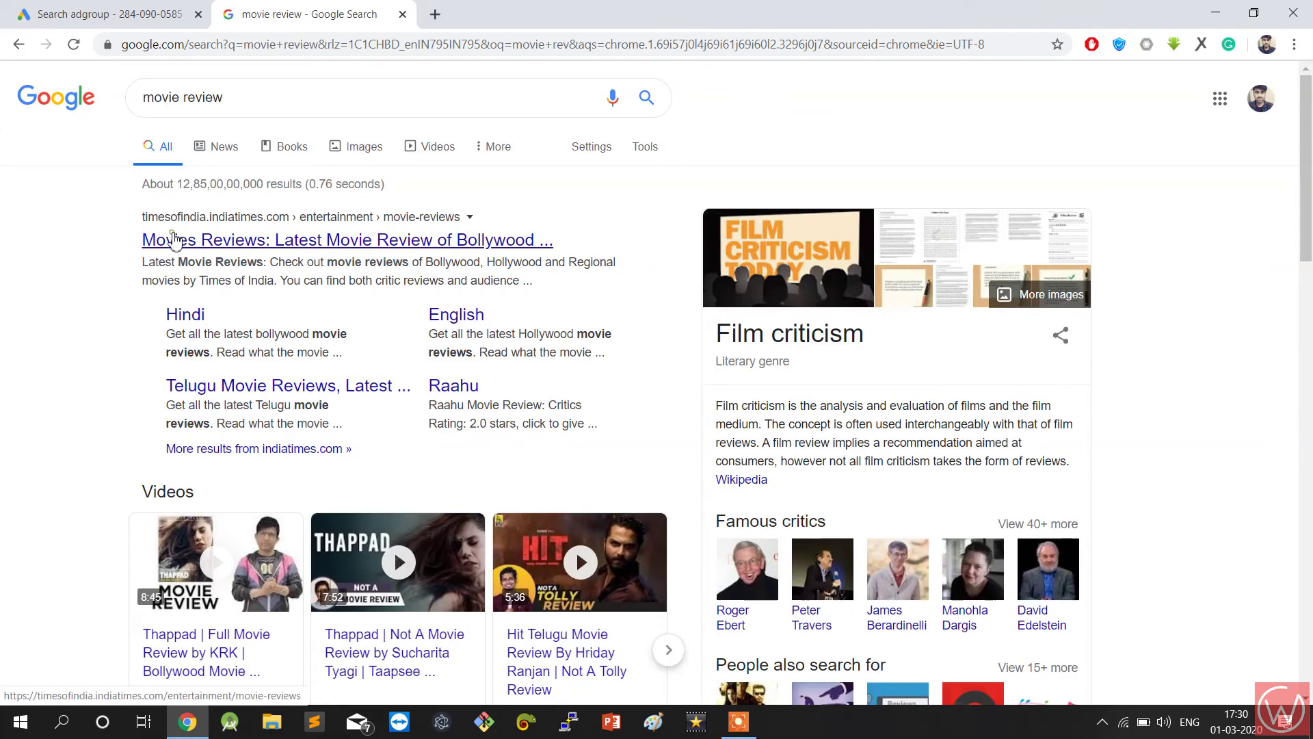
left_click(174, 239)
left_click(351, 42)
key("ctrl+c")
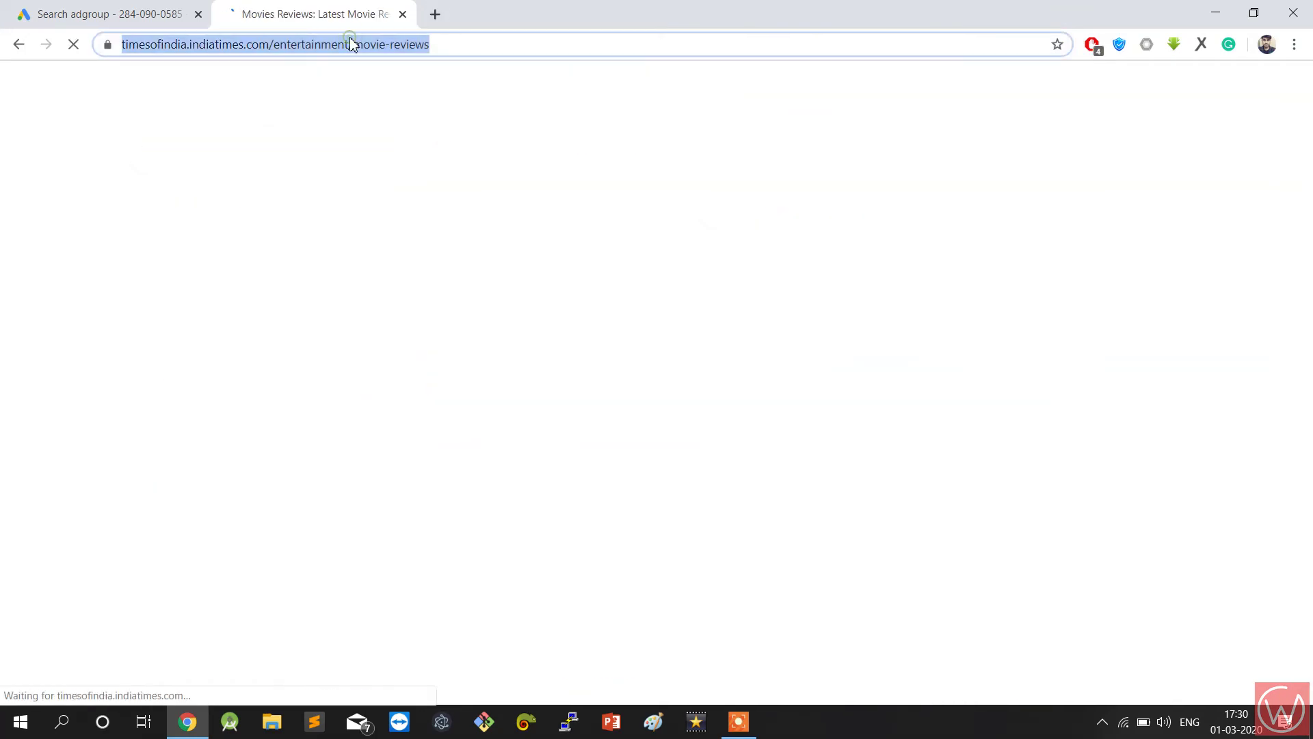
Return to Google Ads, replace the keyword ideas website with the copied Times of India address and add all its suggestions.
left_click(41, 12)
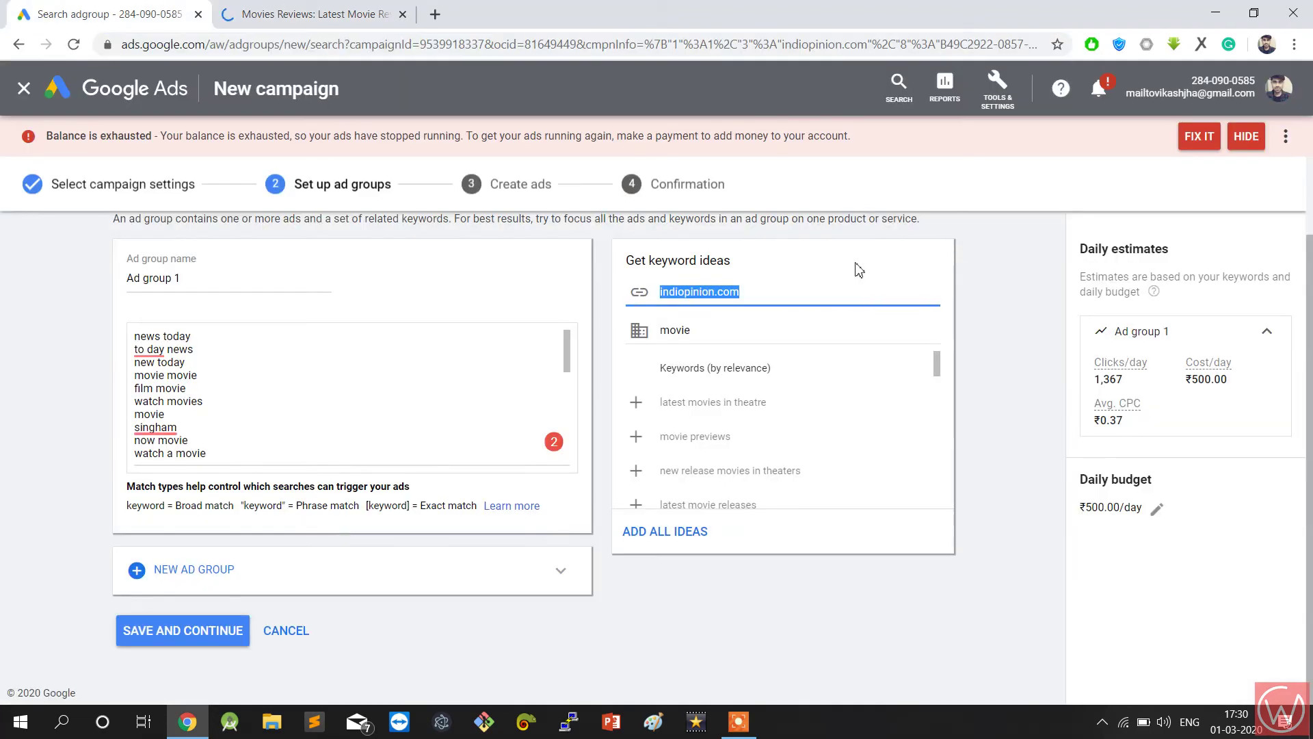
key("ctrl+v")
left_click(665, 531)
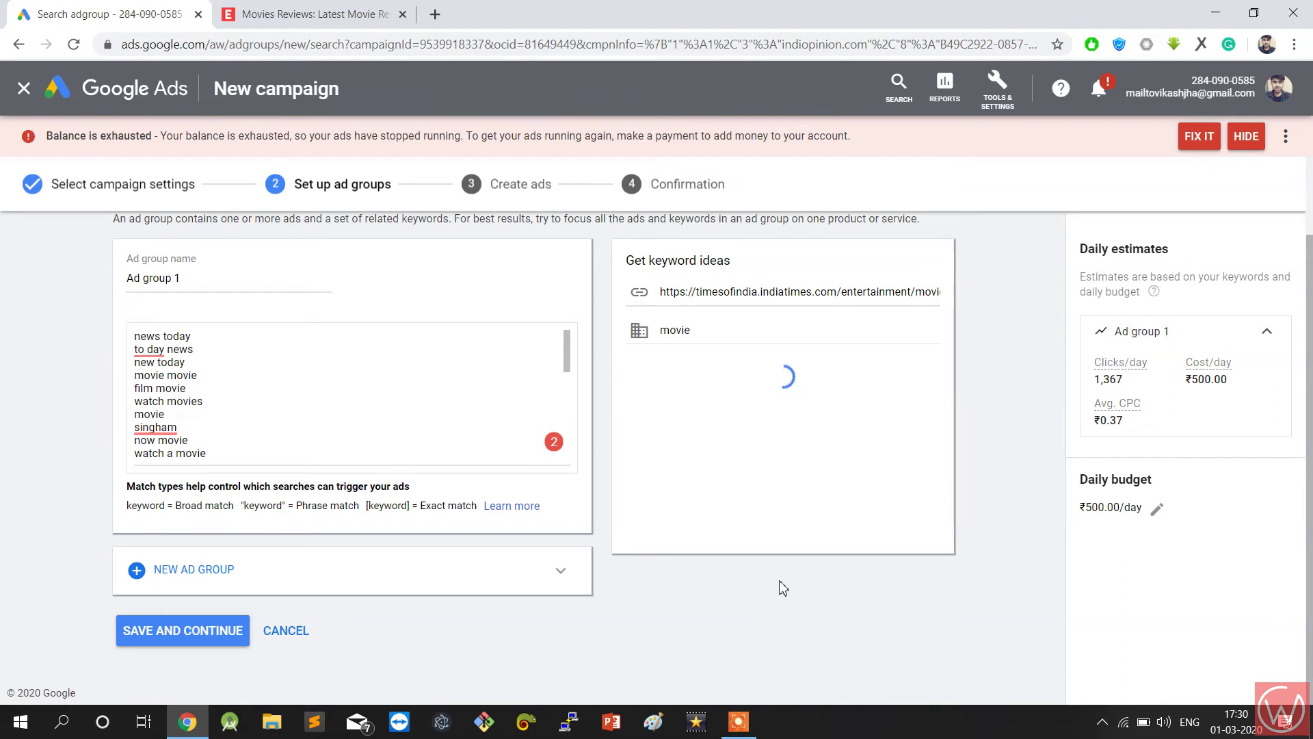
left_click(661, 532)
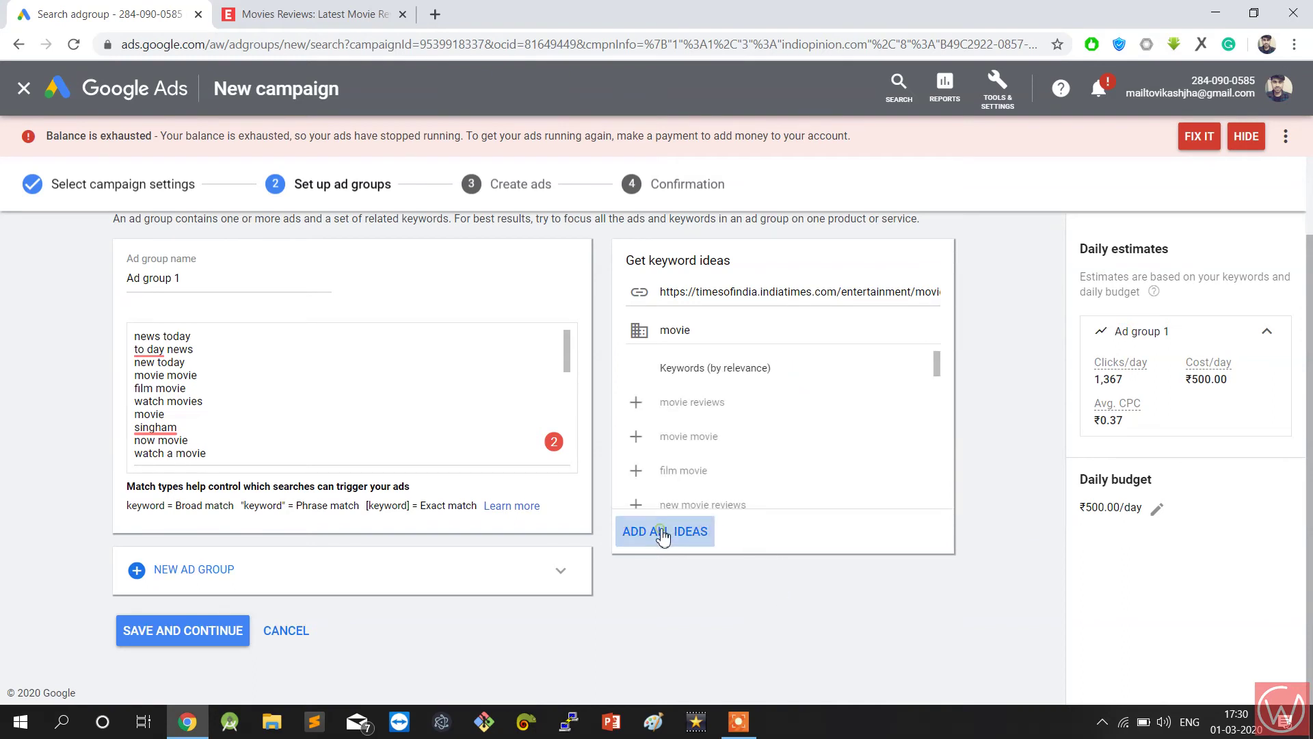
left_click(662, 536)
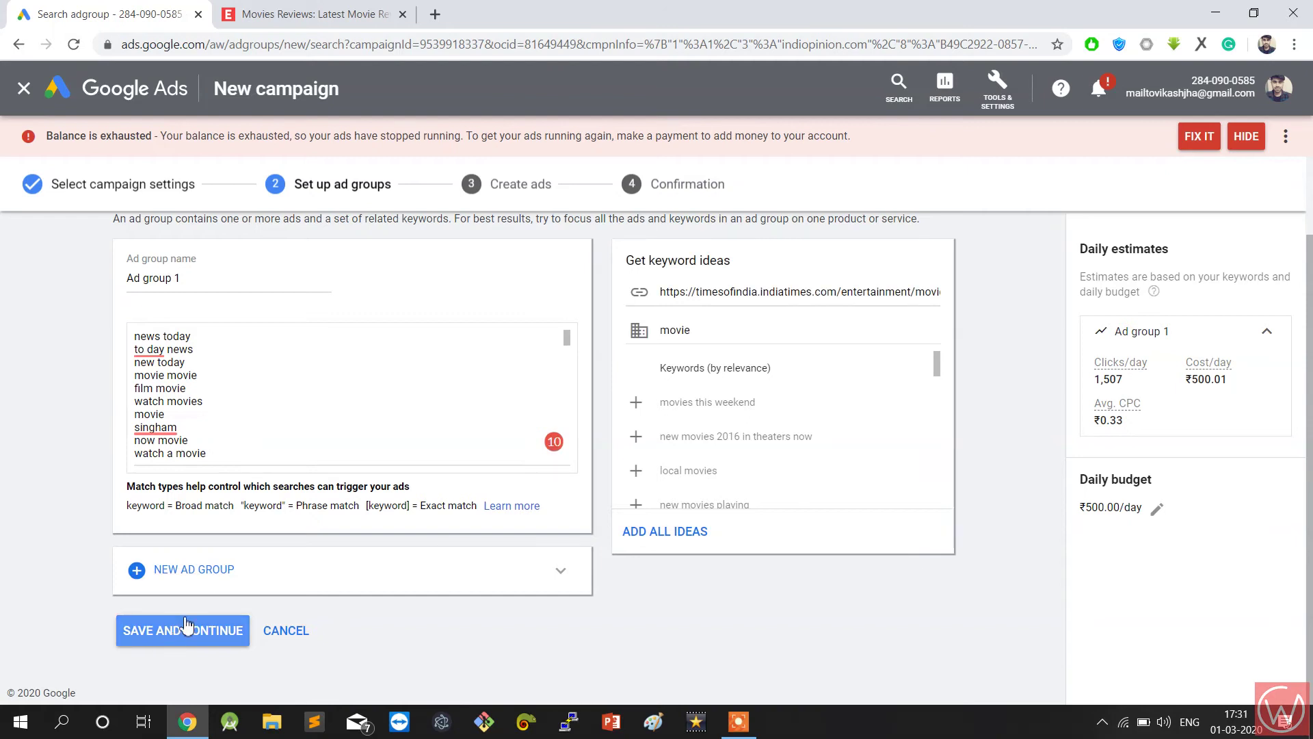
Save the ad group and give the new text ad the headlines "Get latest movie Review" and "Bollywood Movie review".
left_click(173, 642)
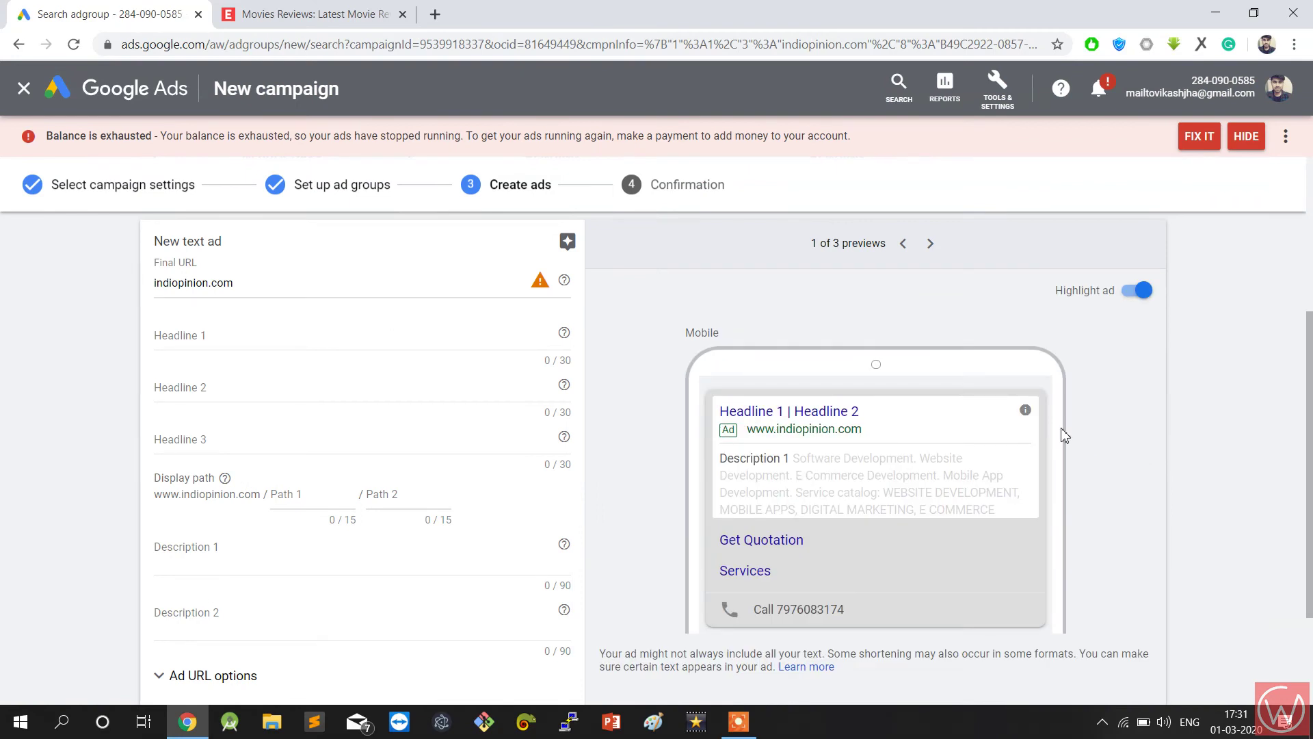
left_click(179, 335)
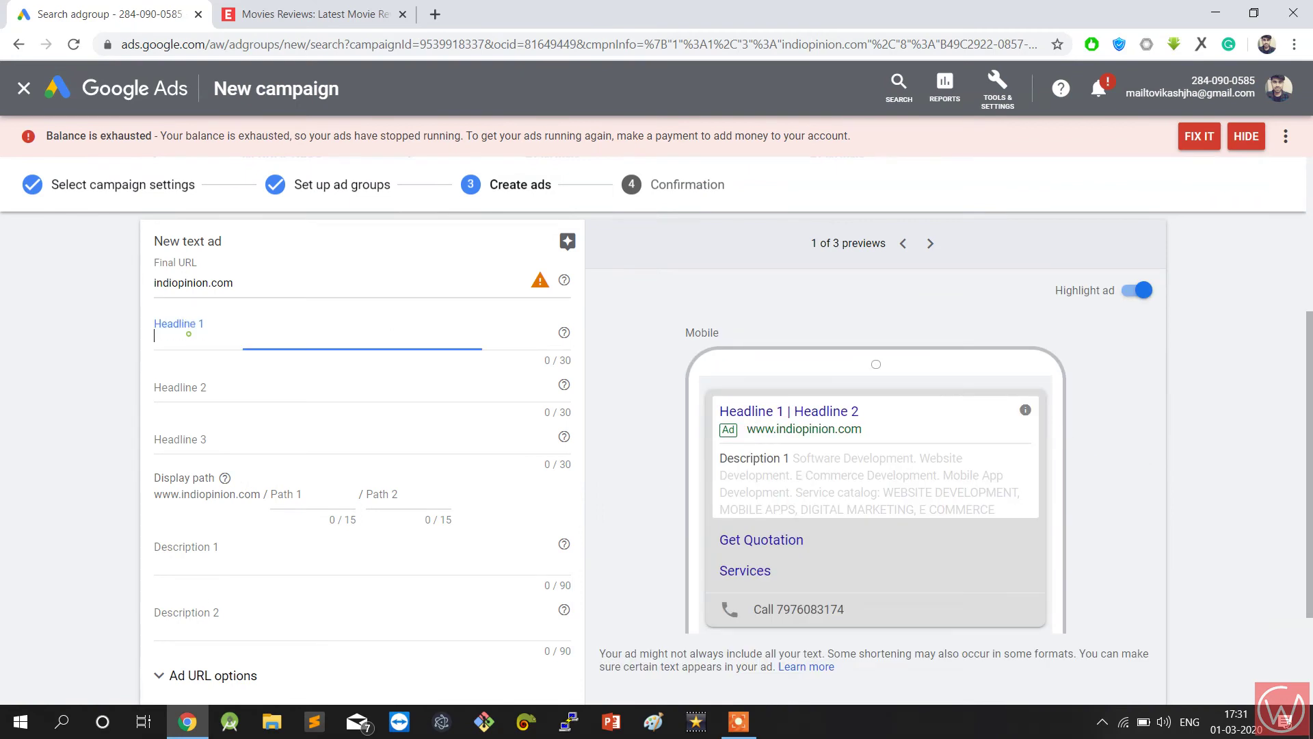
type("Get lat")
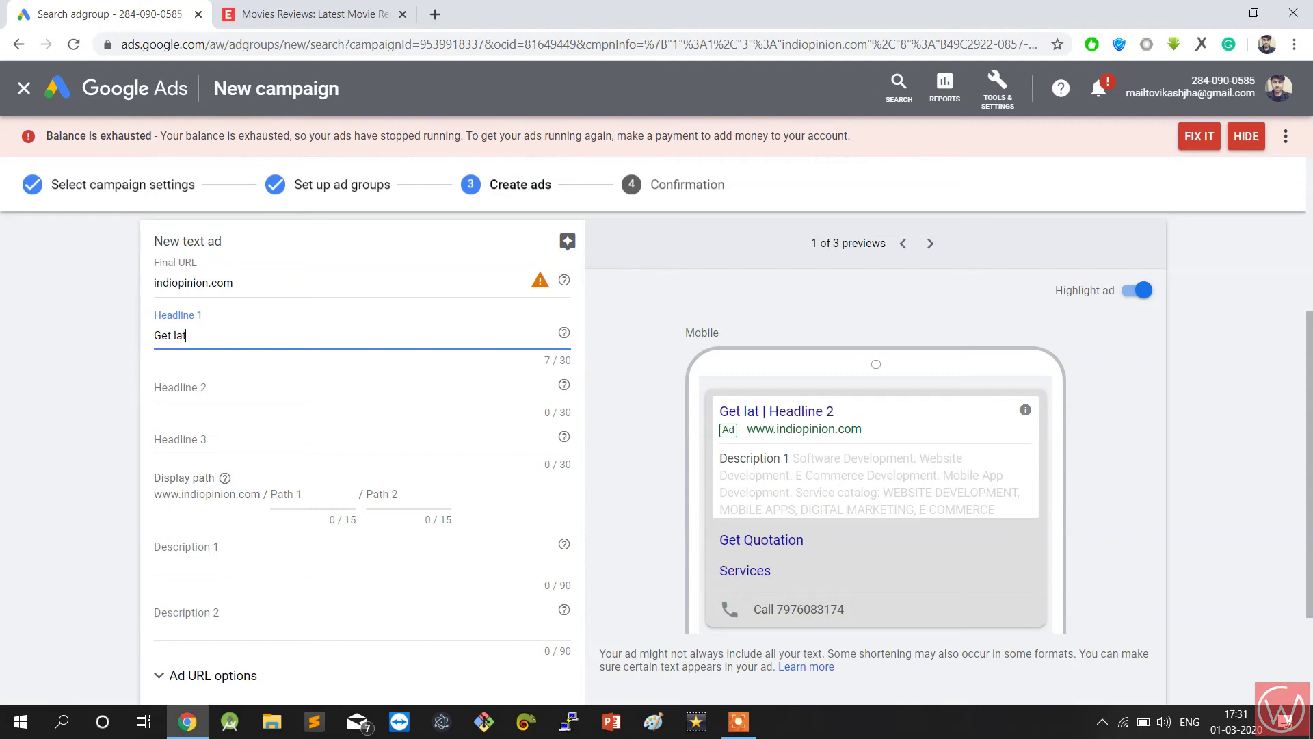
type("est movie Review")
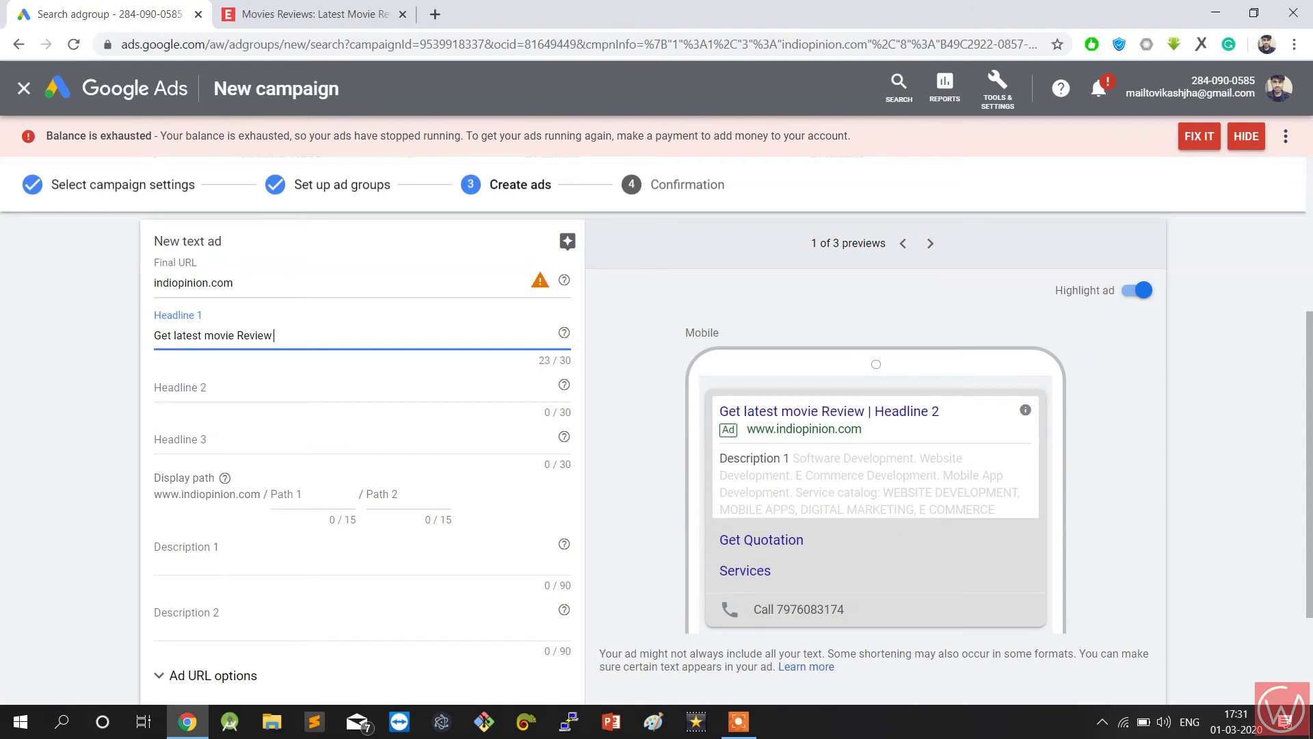
key("Tab")
type("Bollywo")
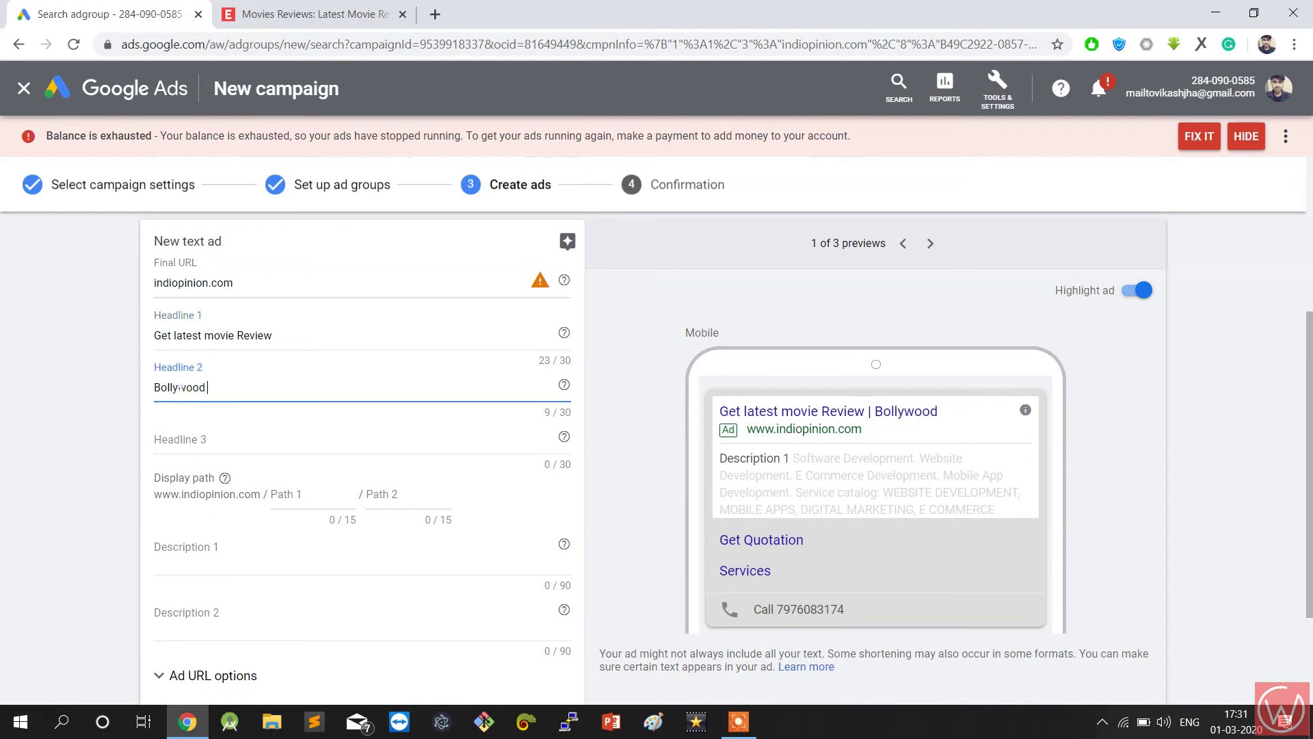
type("od Movie review")
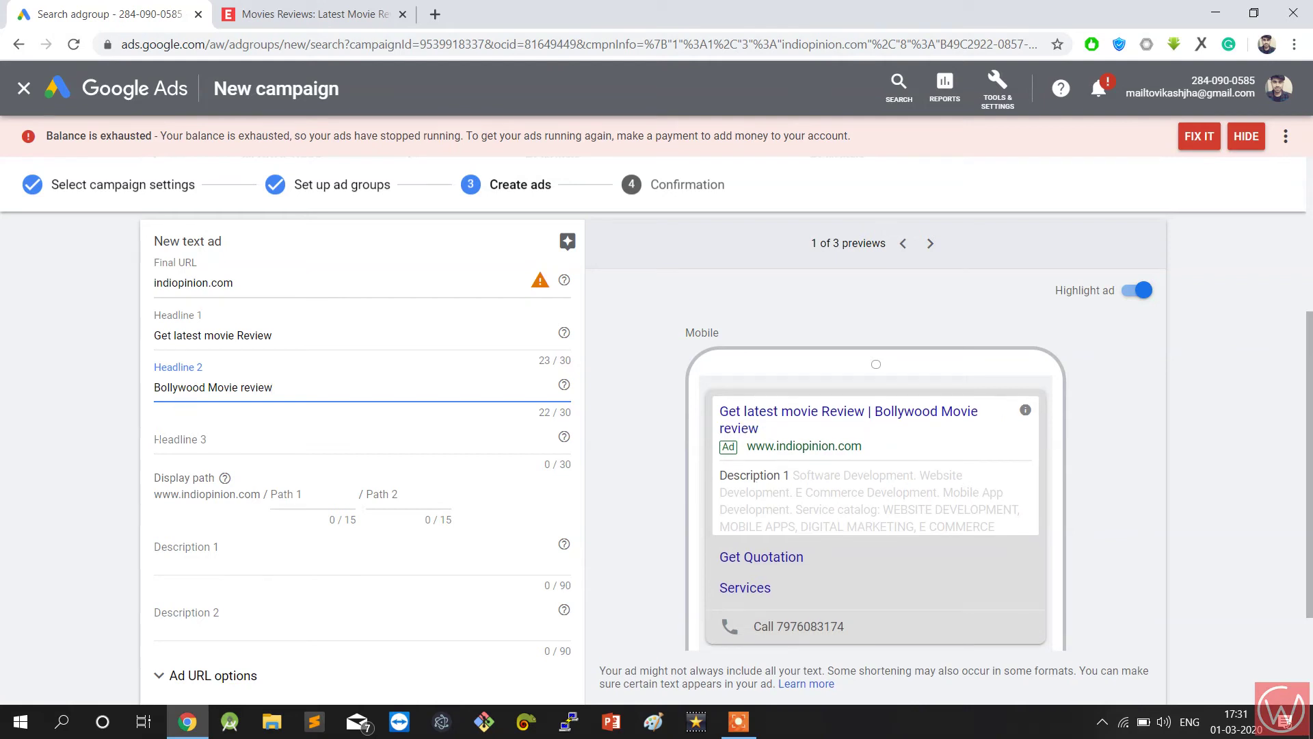
left_click(154, 440)
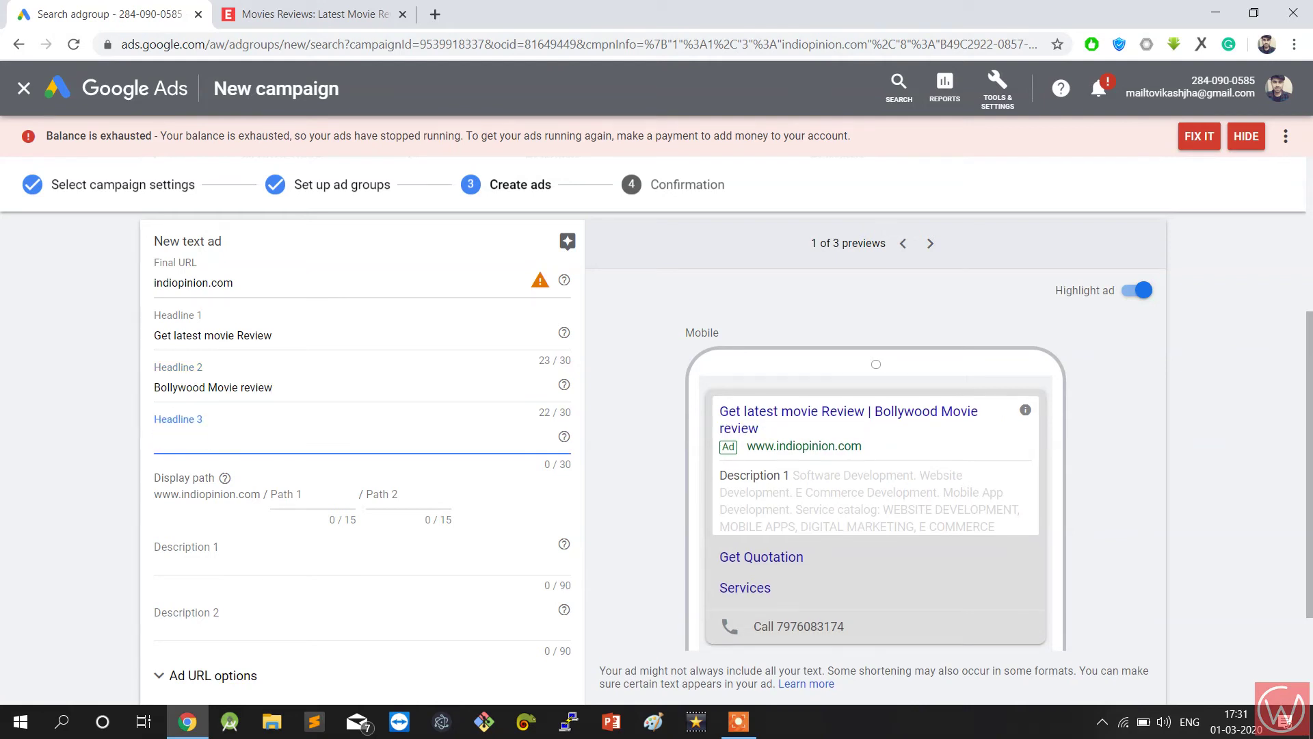
Enter "IndiOpinion Provides latest movie review exclusive for you .You can watch latest movies trailers too" as Description 1.
scroll(264, 438, "down", 2)
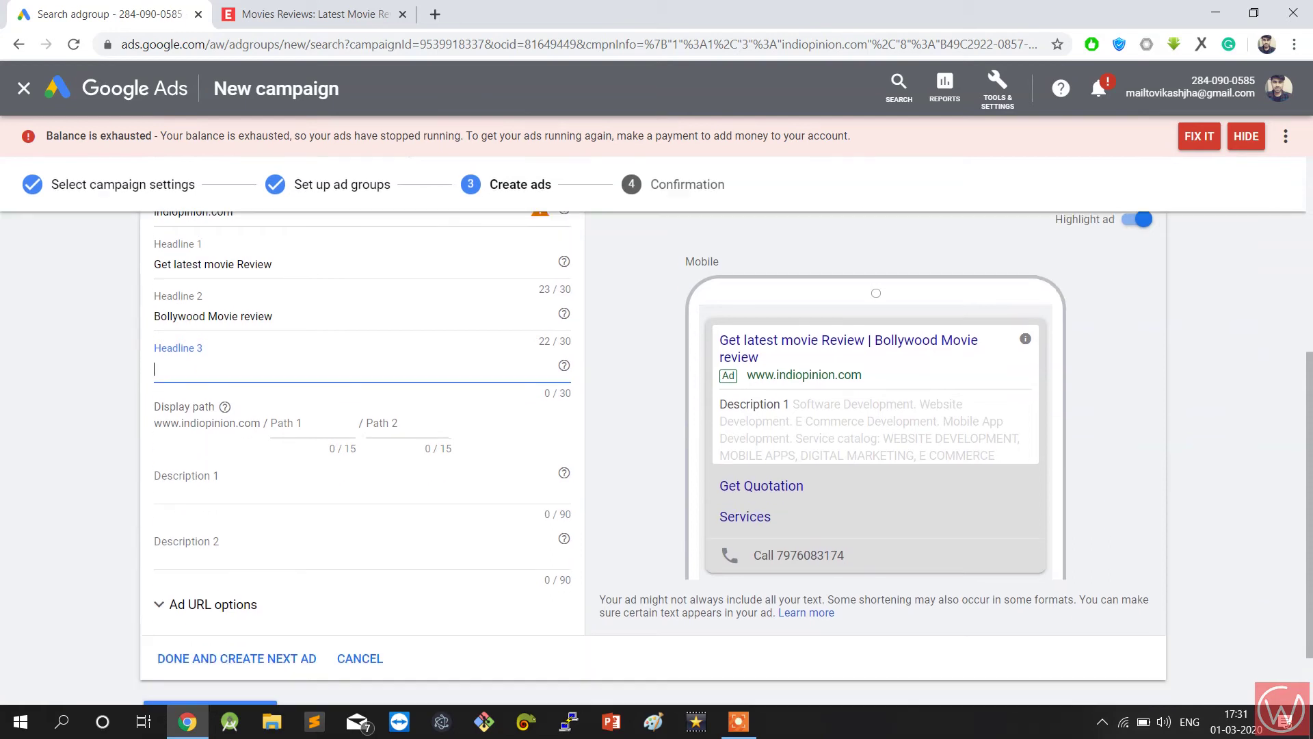
left_click(264, 438)
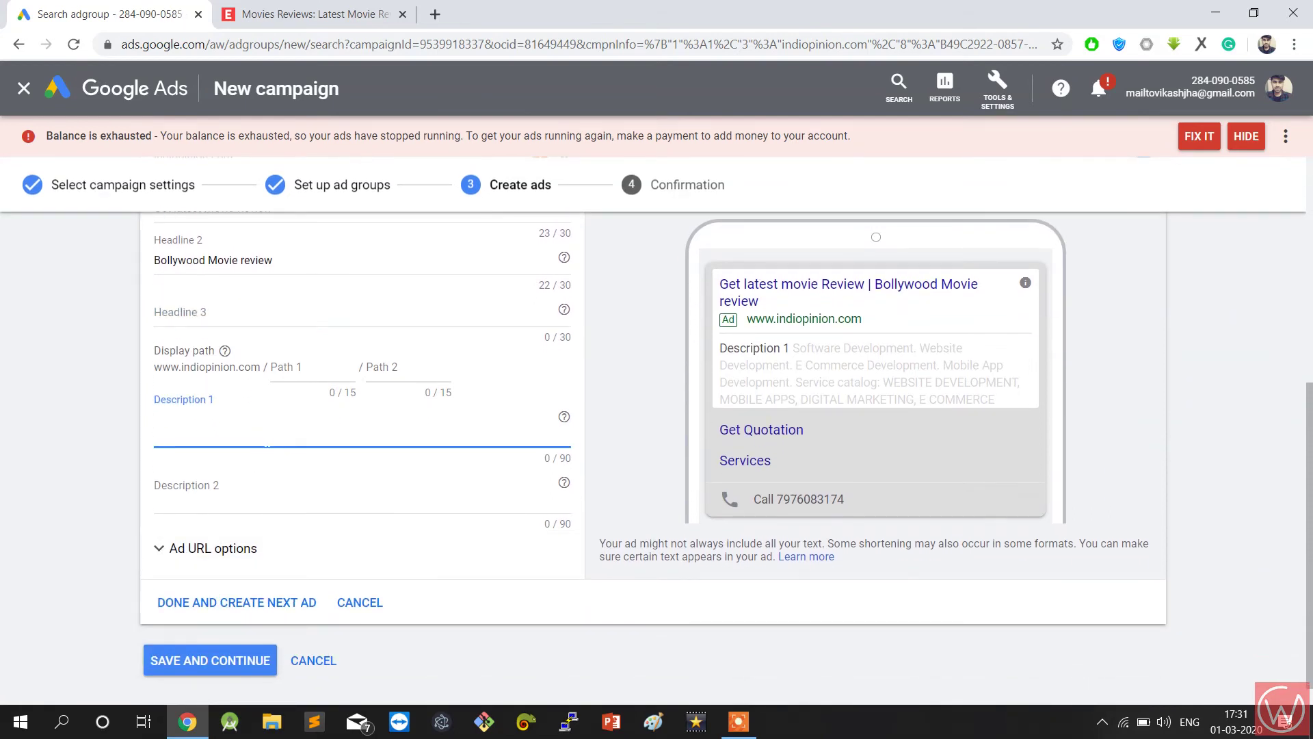
type("Ind")
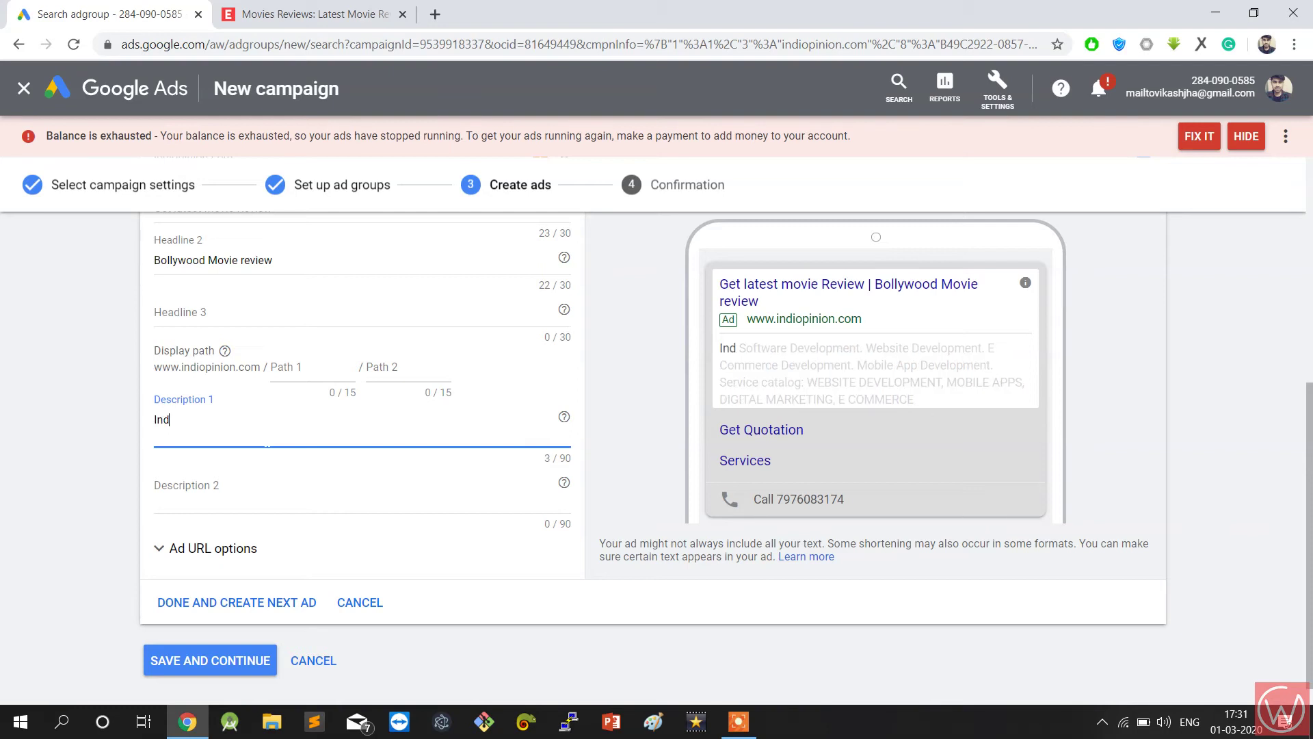
type("iOpinion Provide")
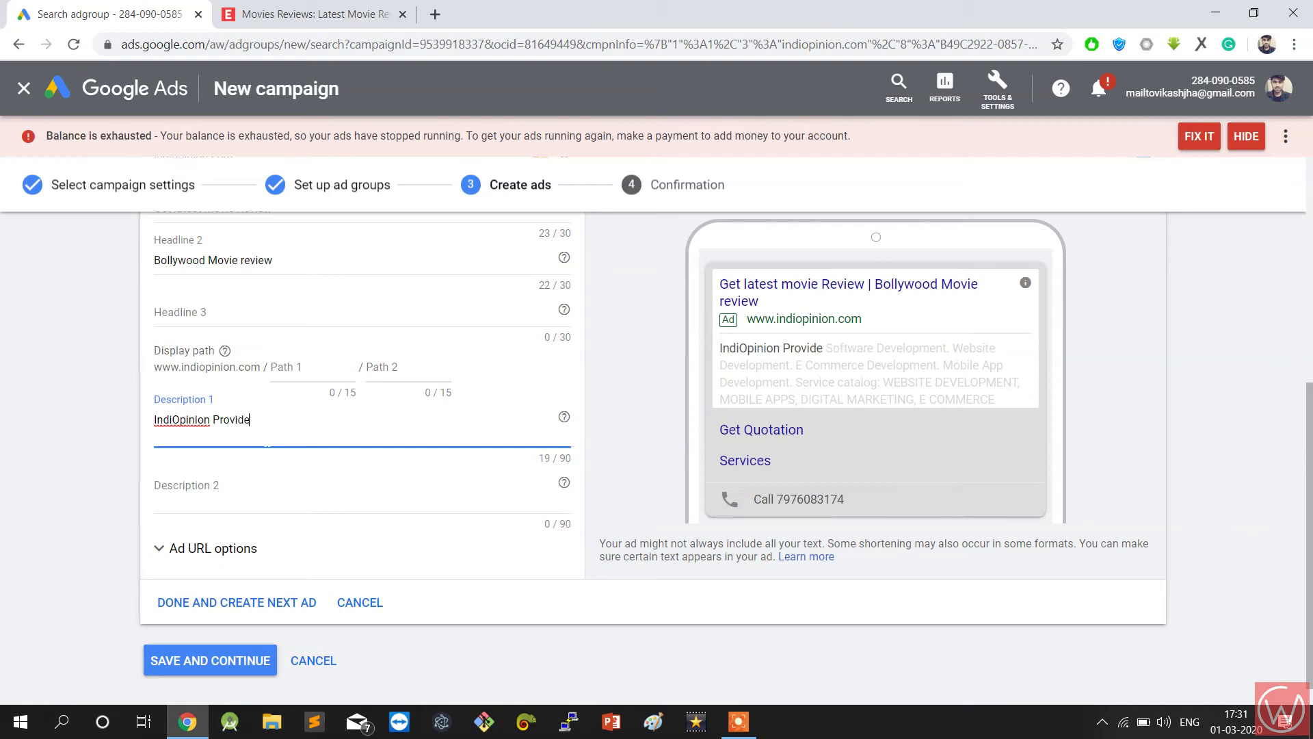
type("s latest m")
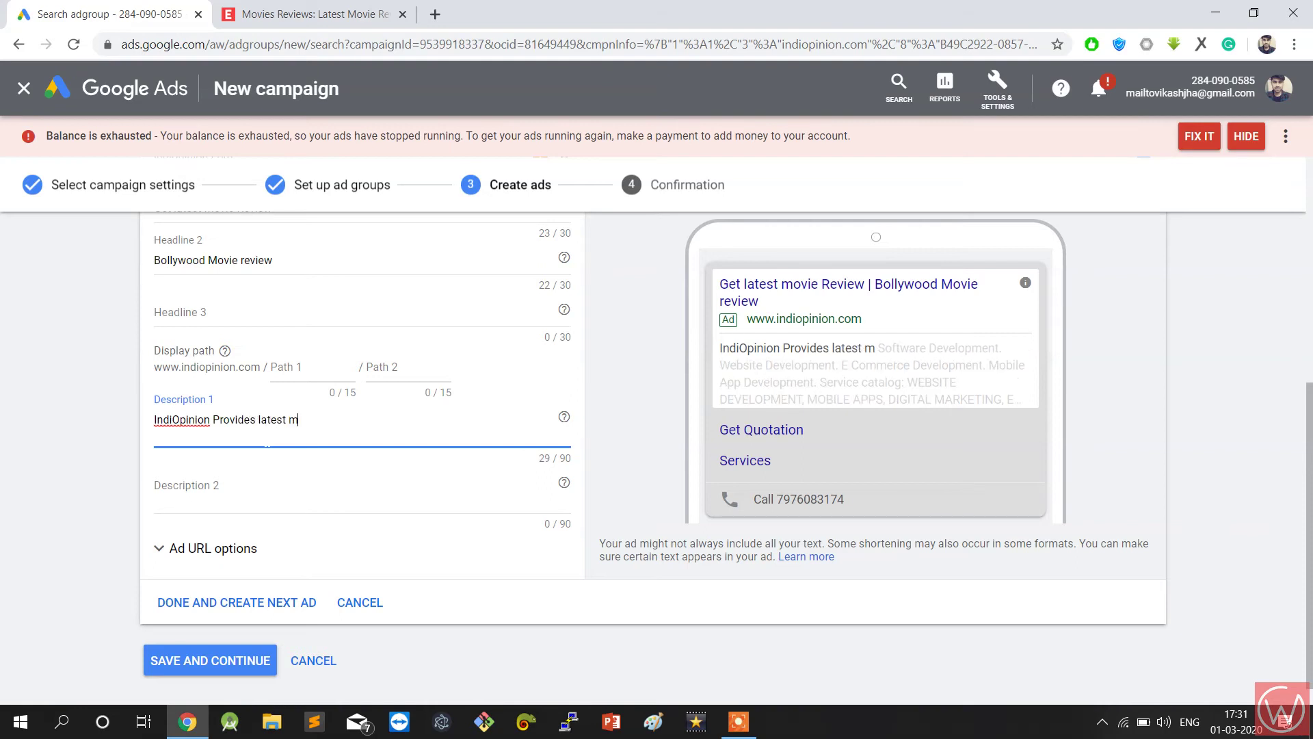
type("ovie review")
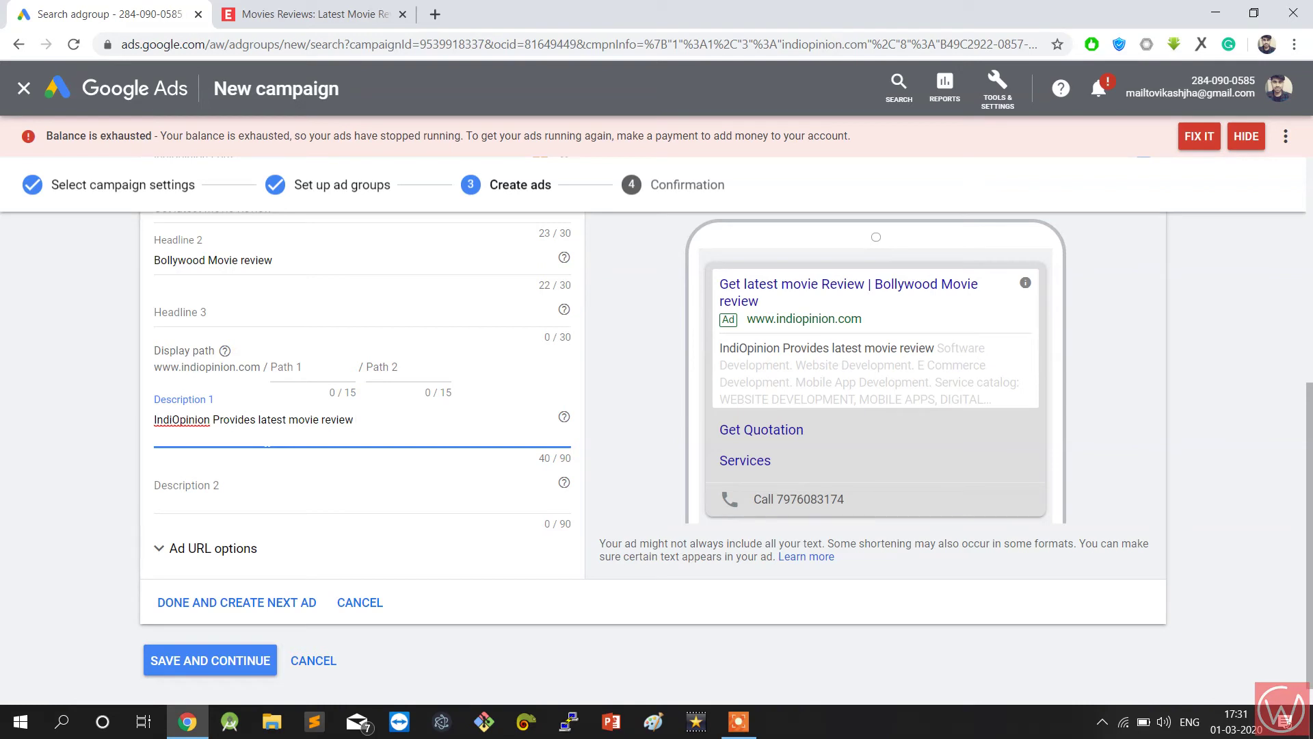
type(" exclusive for you .")
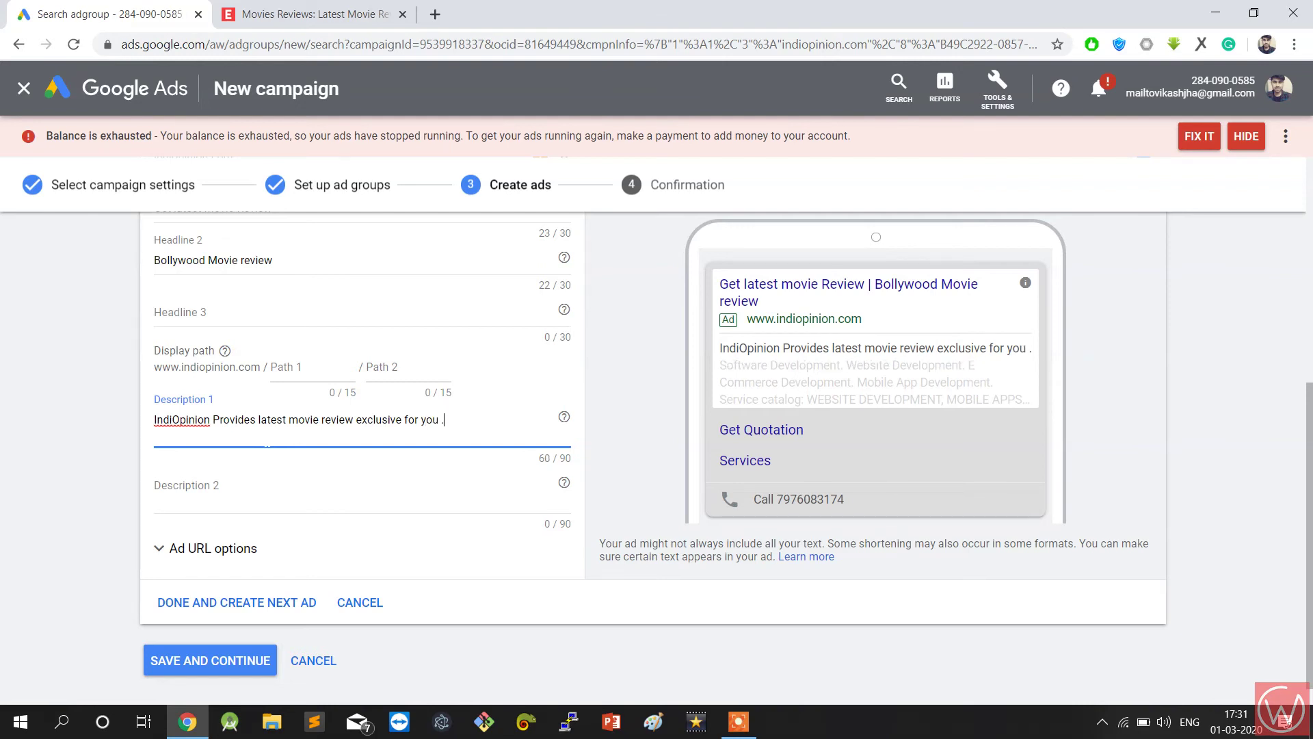
type("You can")
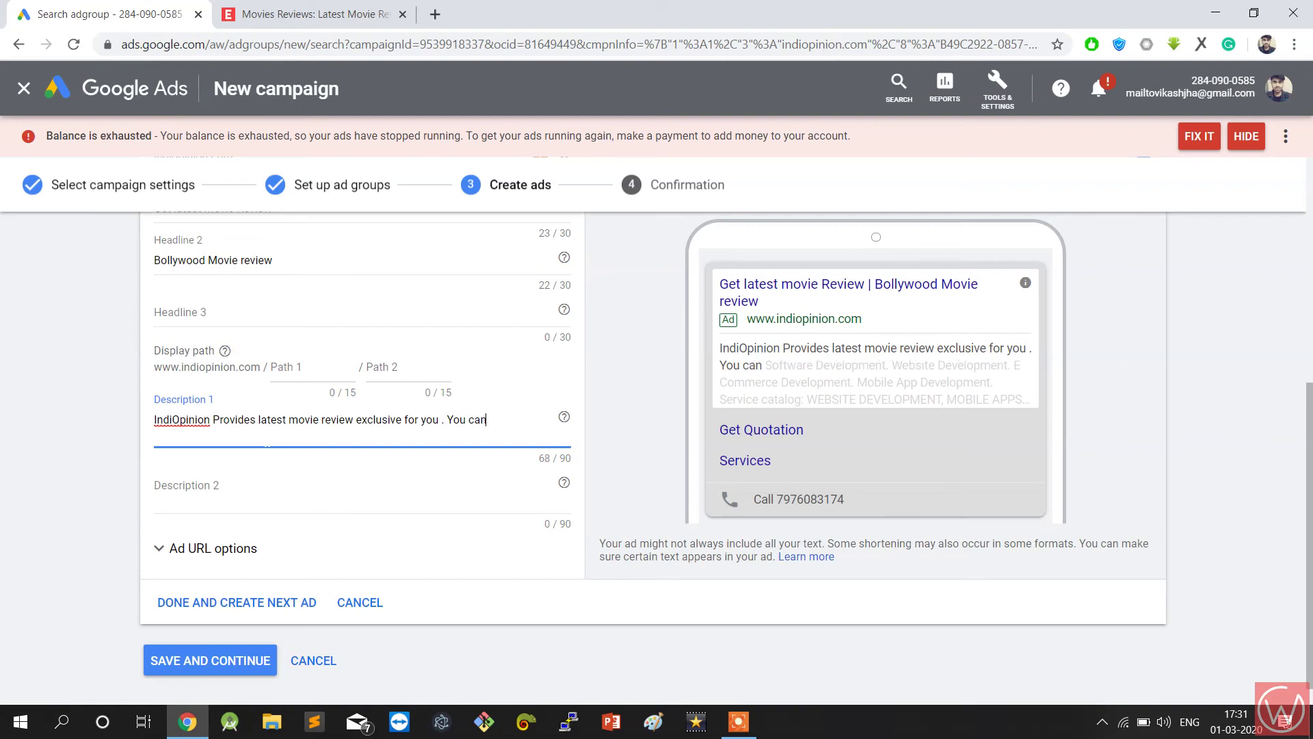
scroll(267, 445, "down", 1)
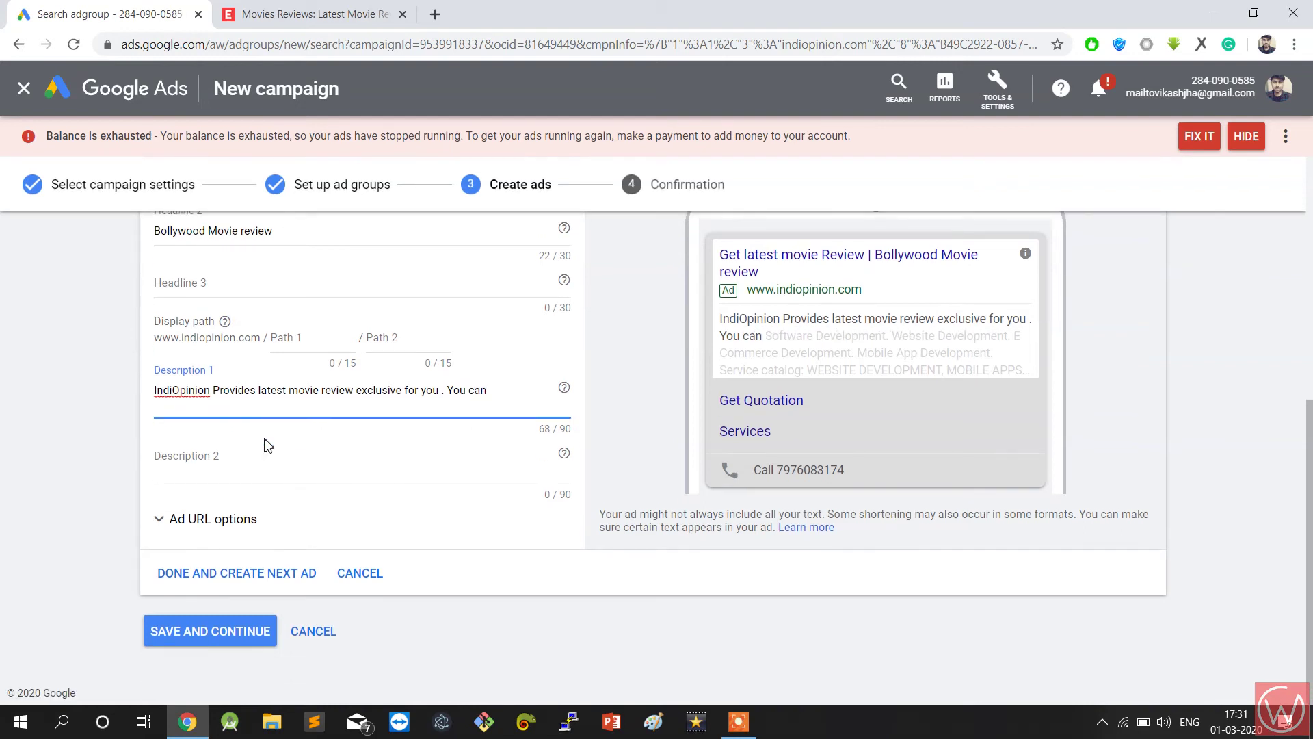
type("wat")
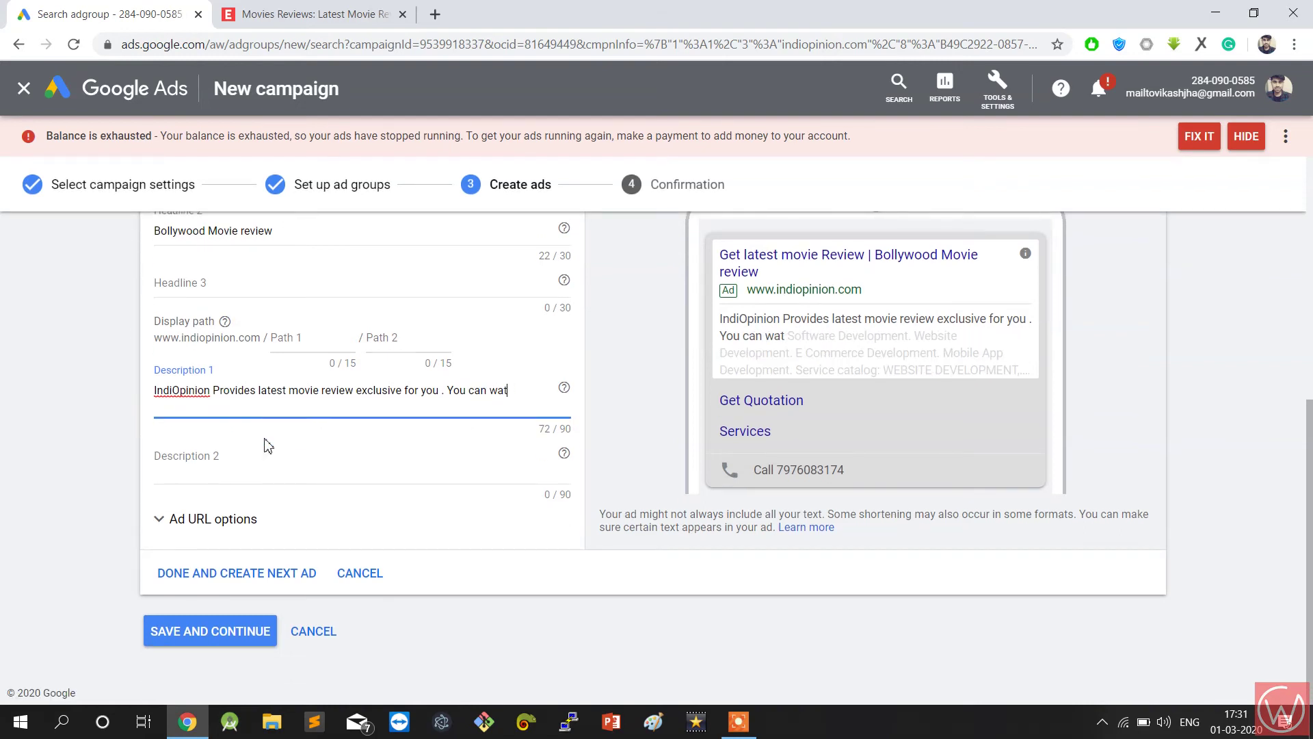
type("ch latest movies trailers too")
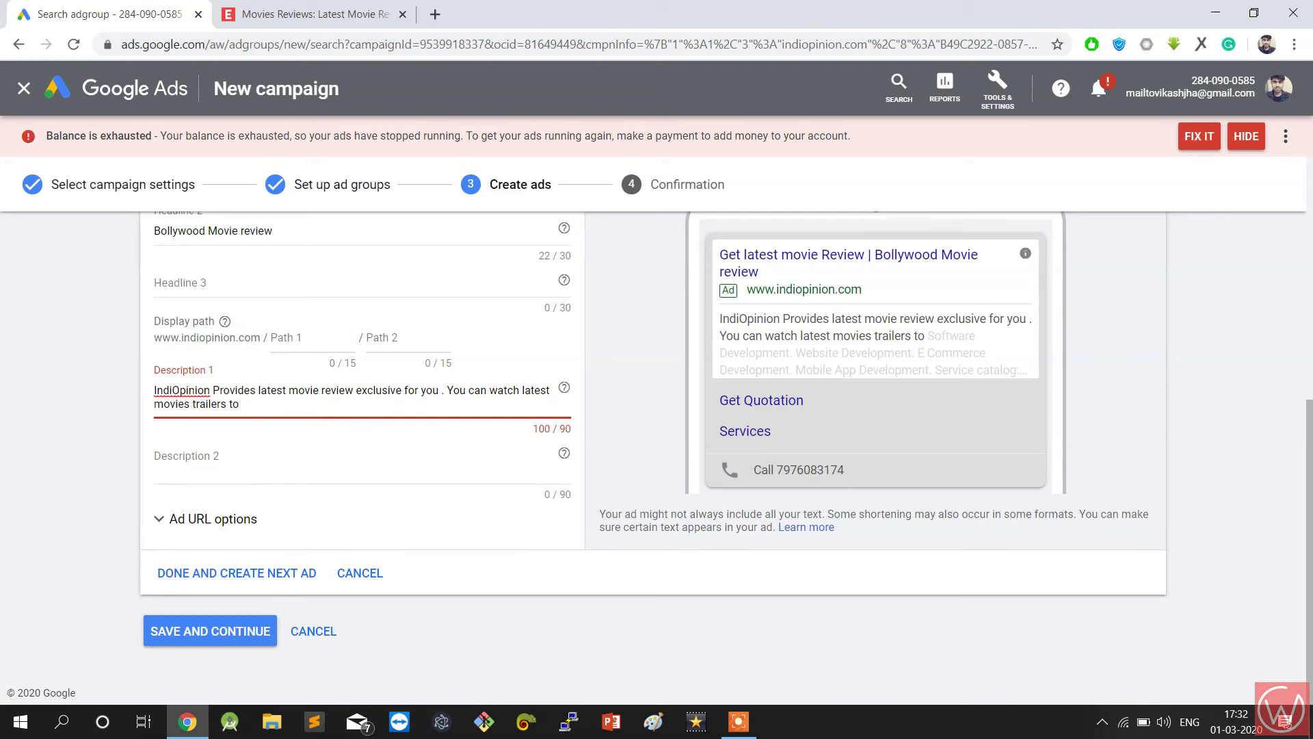
key("BackSpace")
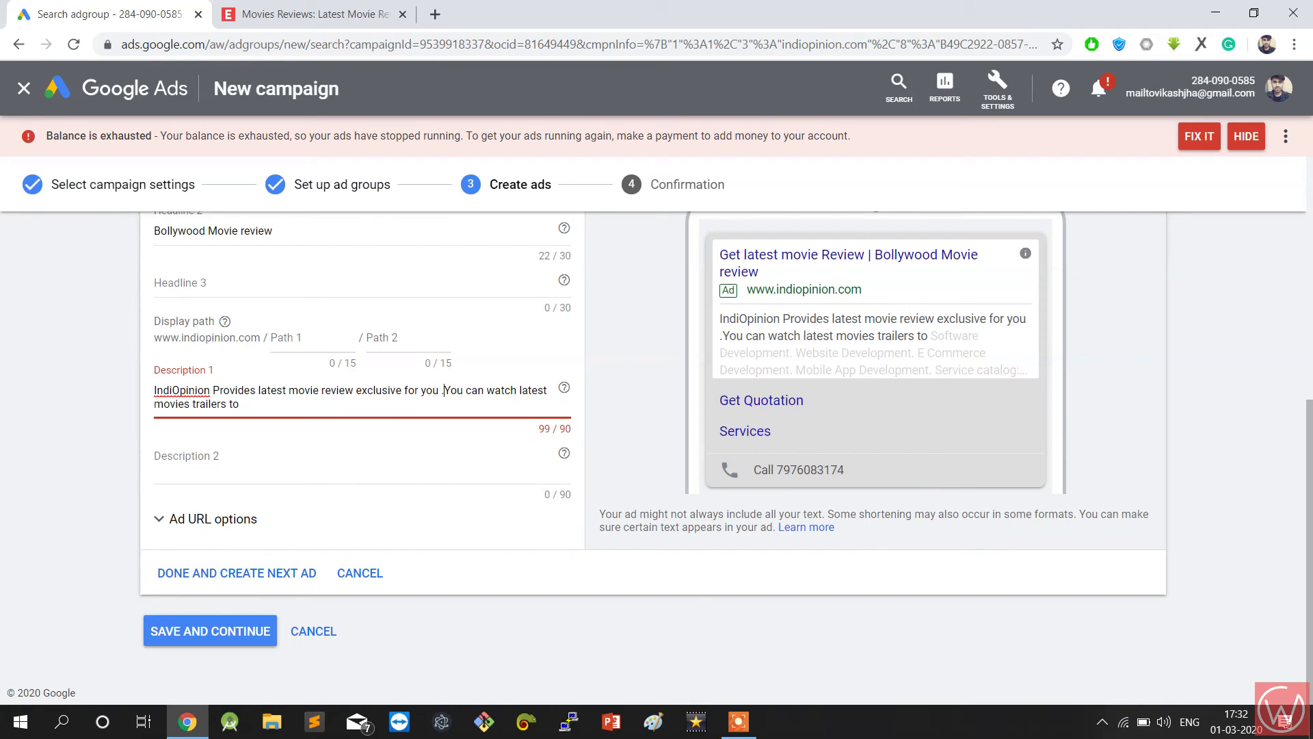
type("o")
Look through the ad URL options and try to save the ad without a third headline or second description.
left_click(178, 521)
scroll(176, 513, "down", 2)
scroll(176, 513, "down", 2)
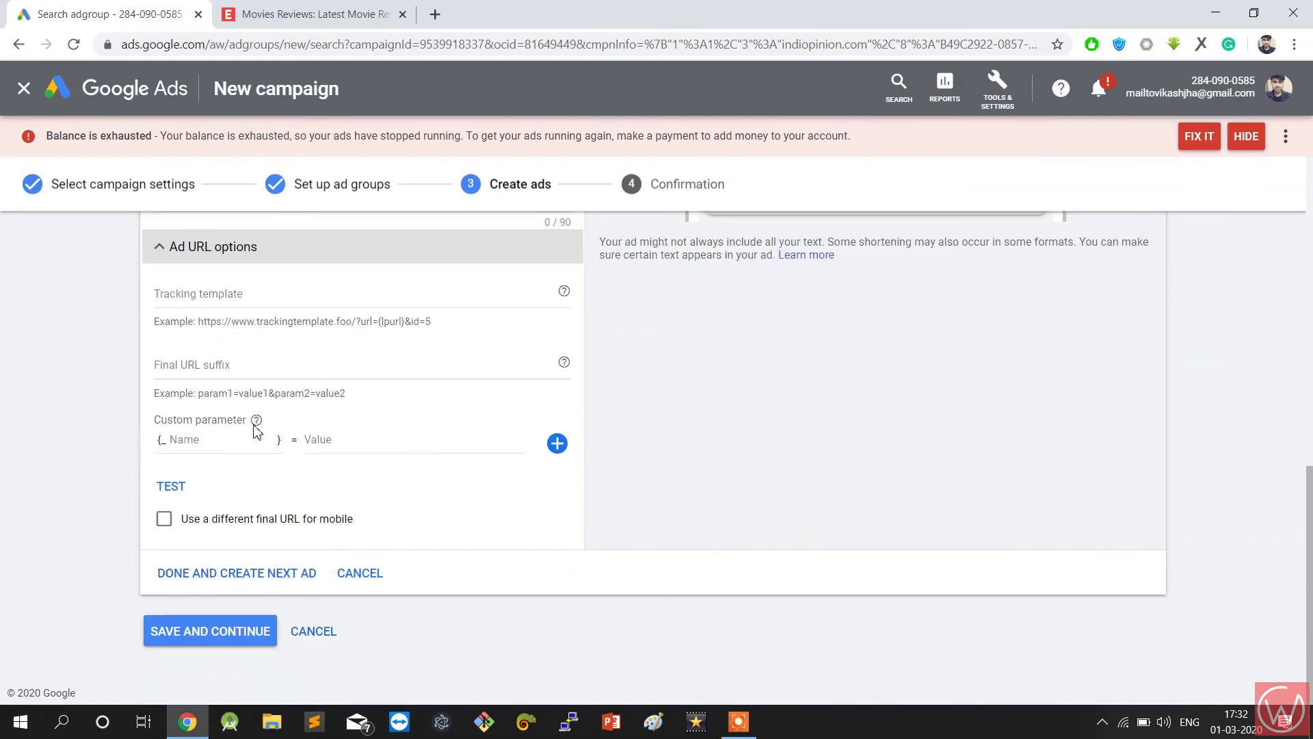
left_click(232, 640)
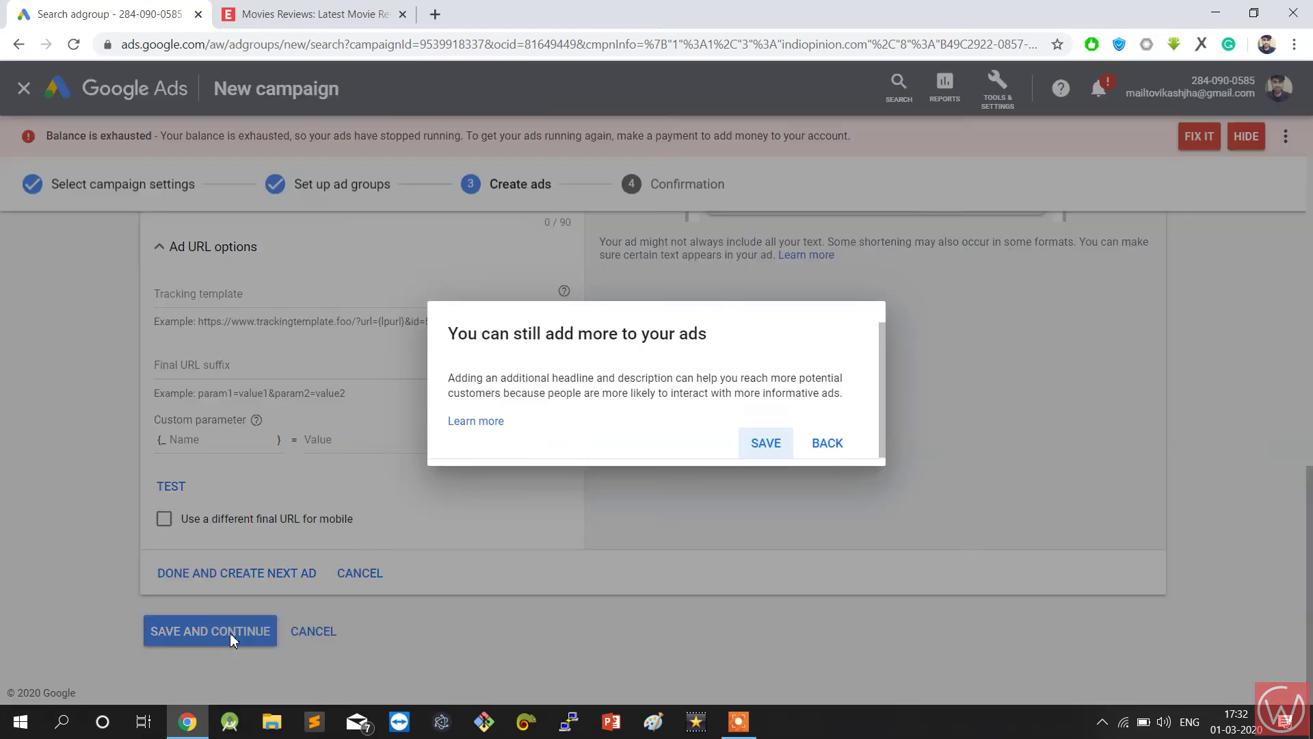
left_click(767, 447)
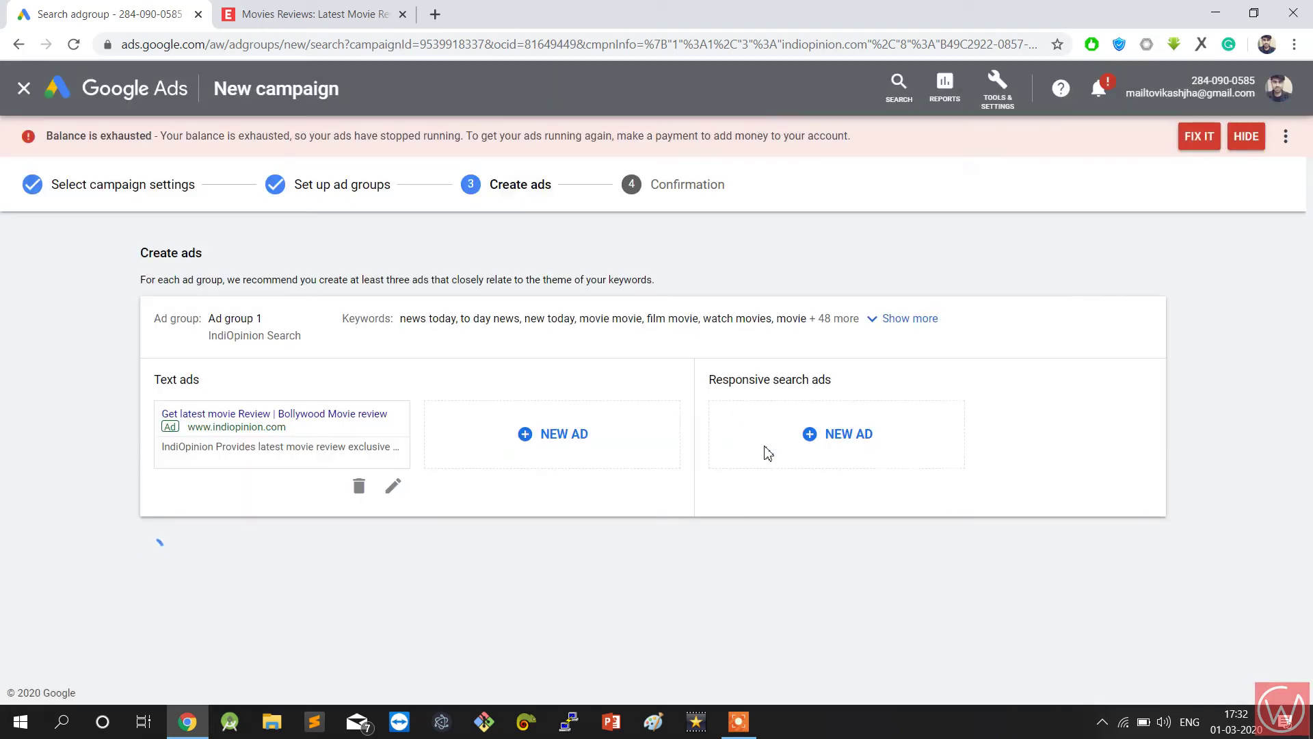
Shorten Description 1 by removing "trailers too" so that it ends with "You can watch latest movies".
left_click(311, 455)
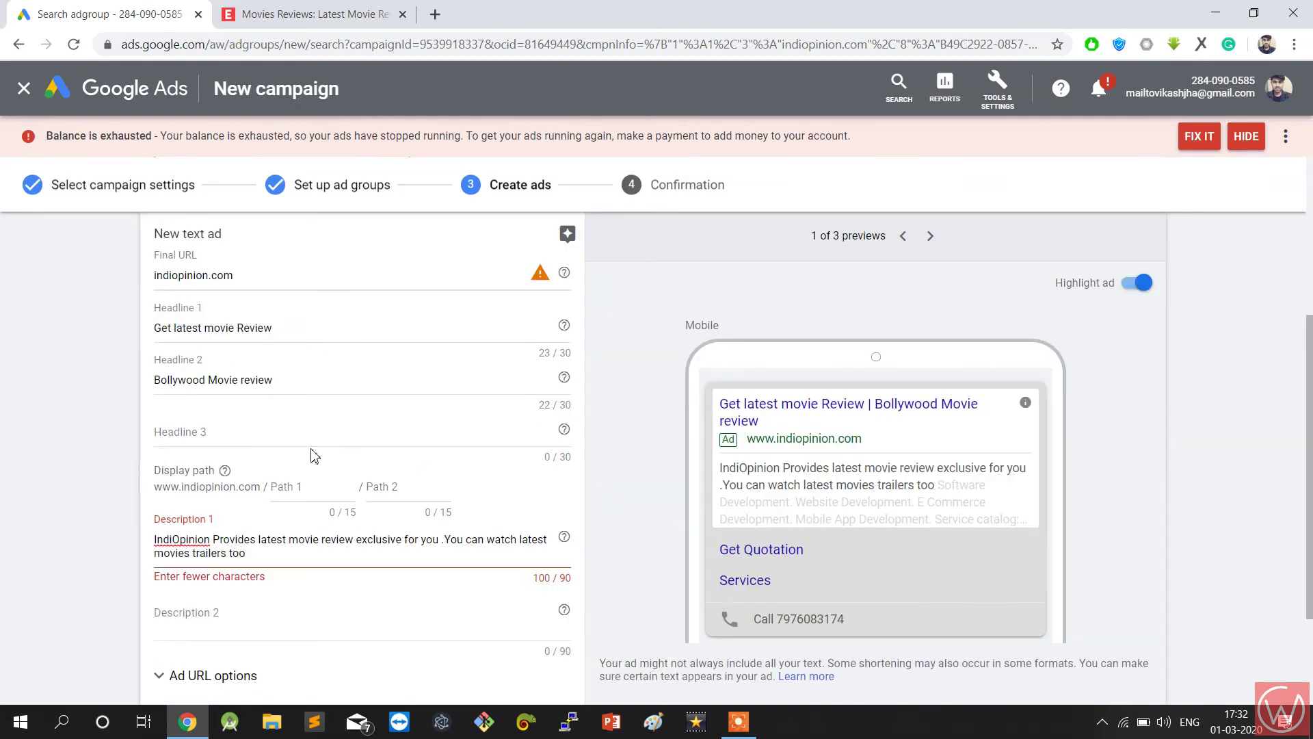
key("BackSpace")
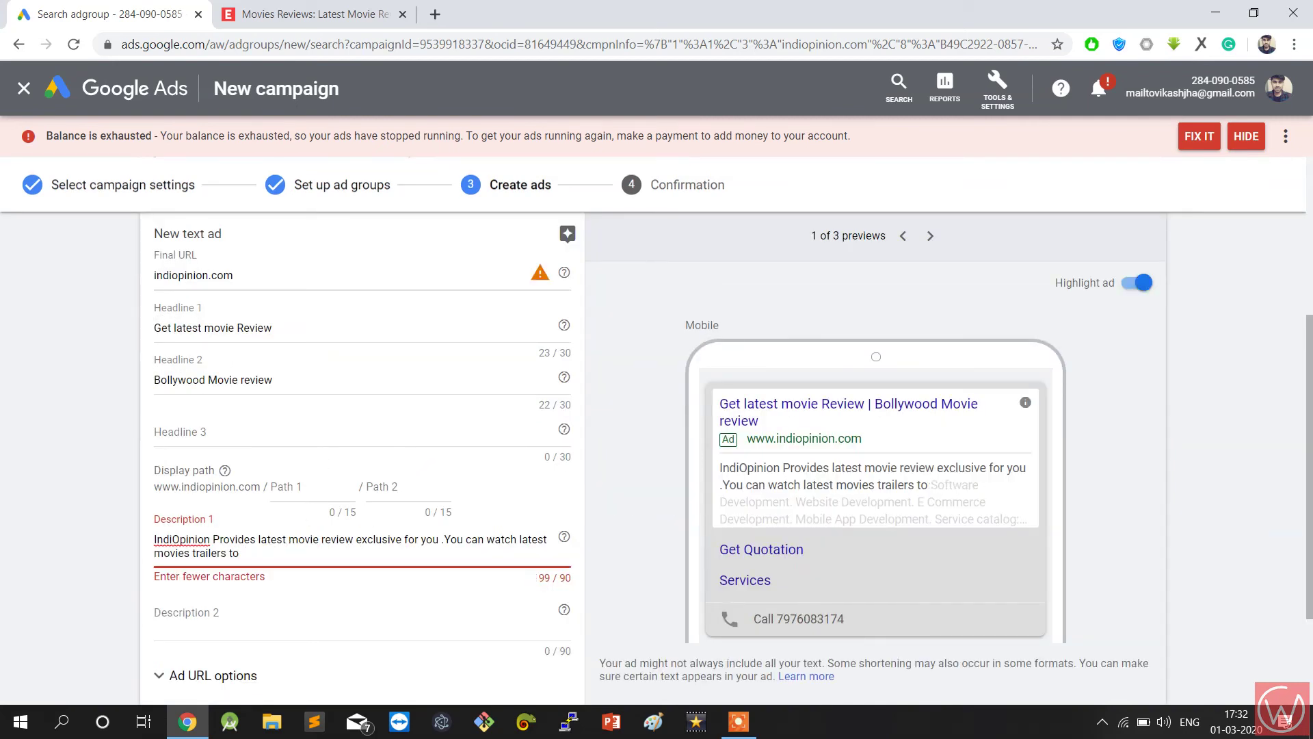
key("BackSpace")
key("BackSpace")
key("BackSpace")
key("BackSpace")
key("BackSpace")
key("BackSpace")
key("BackSpace")
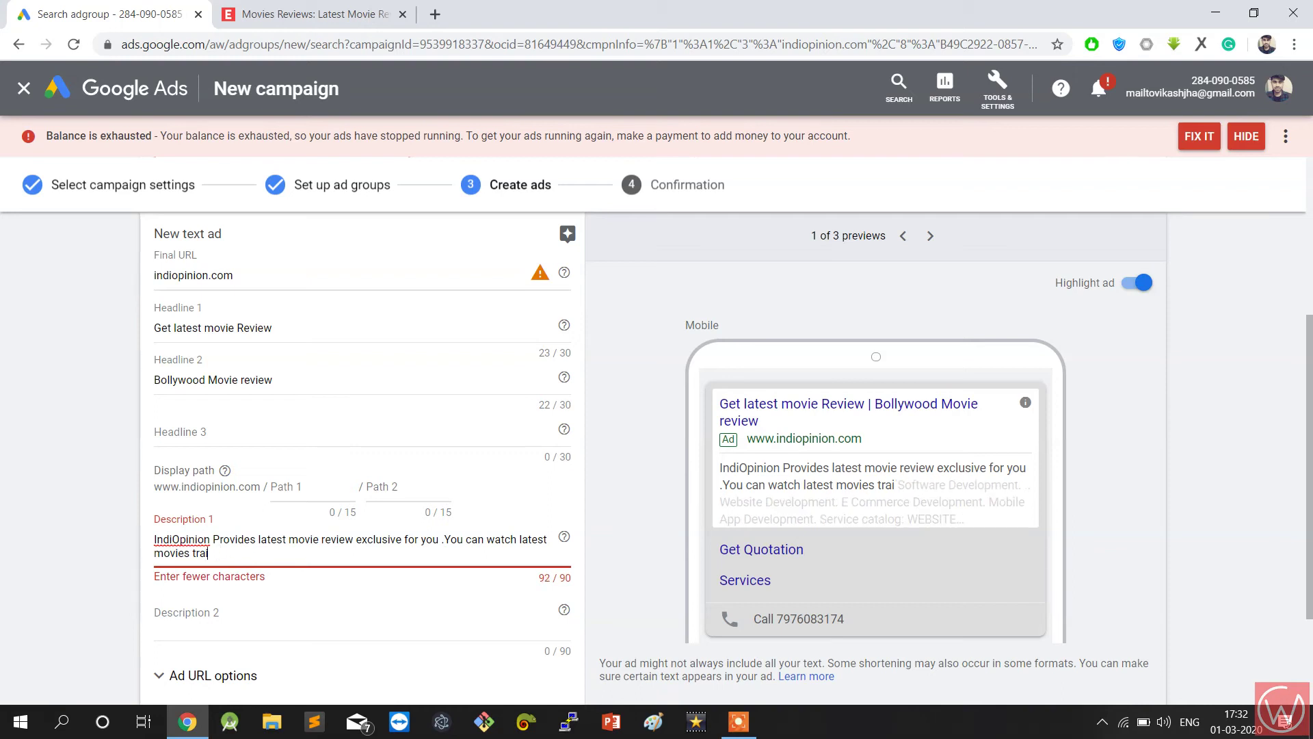
key("BackSpace")
key("BackSpace")
key("BackSpace")
key("BackSpace")
key("BackSpace")
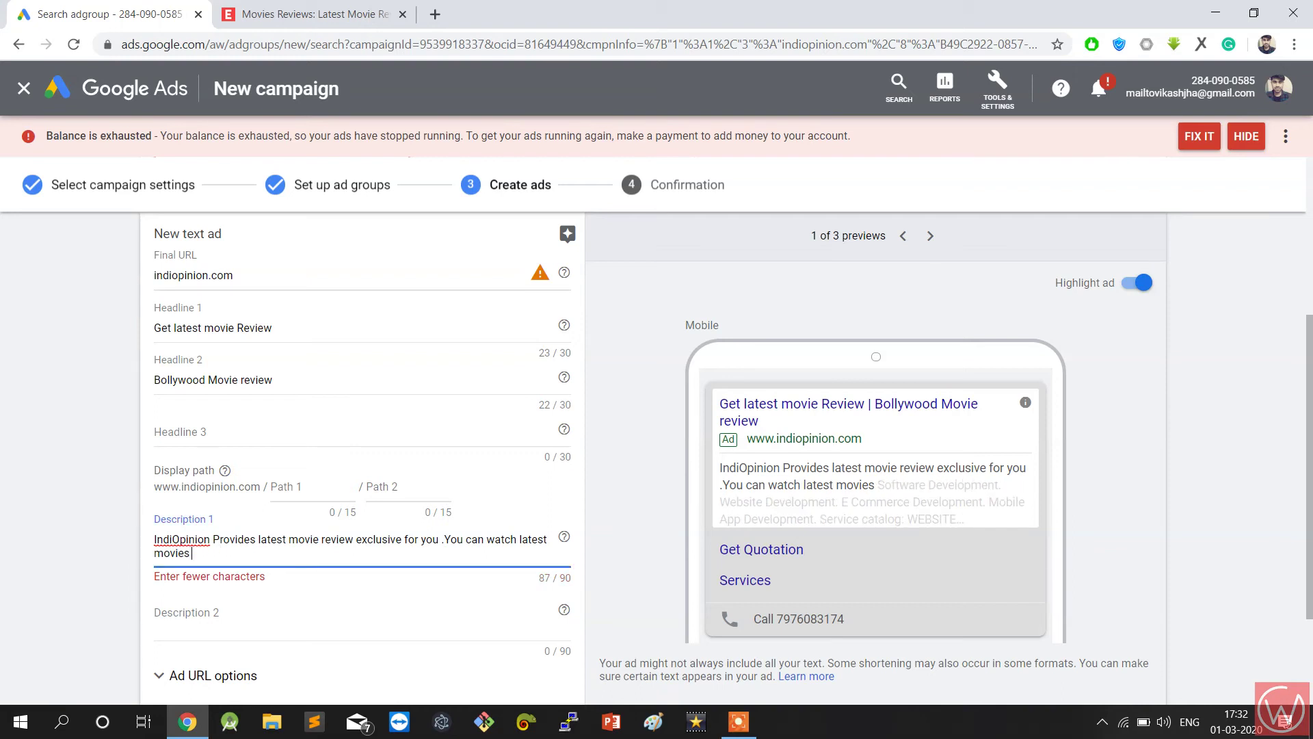
Save the ad without an additional headline or description, and continue to the finished campaign.
scroll(270, 565, "down", 3)
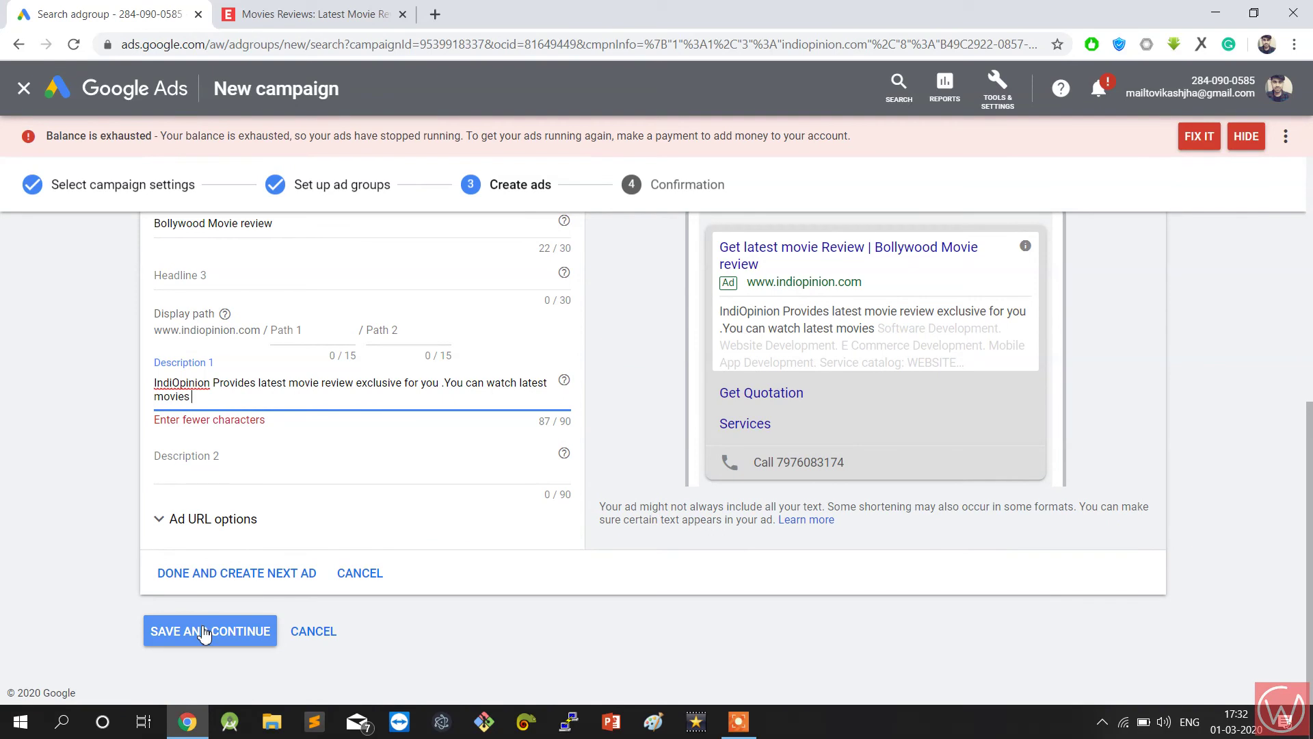
left_click(203, 633)
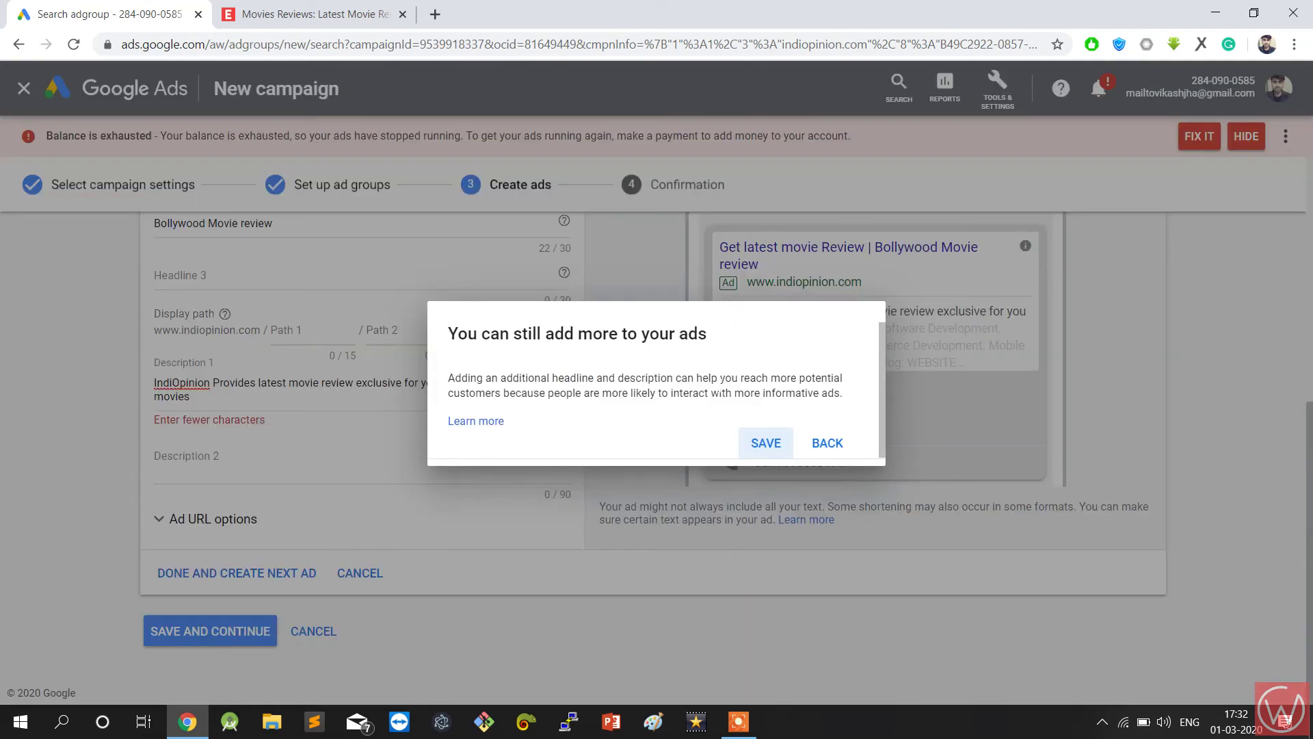
left_click(767, 445)
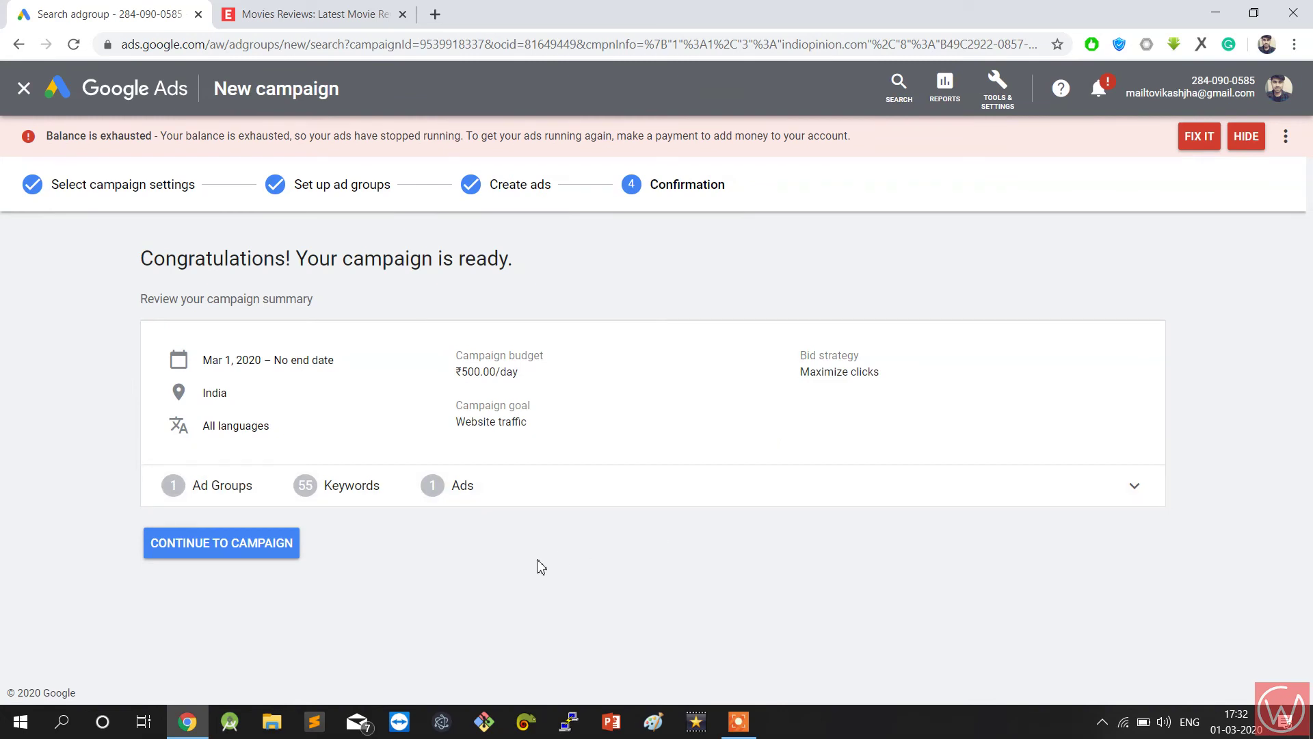
left_click(271, 556)
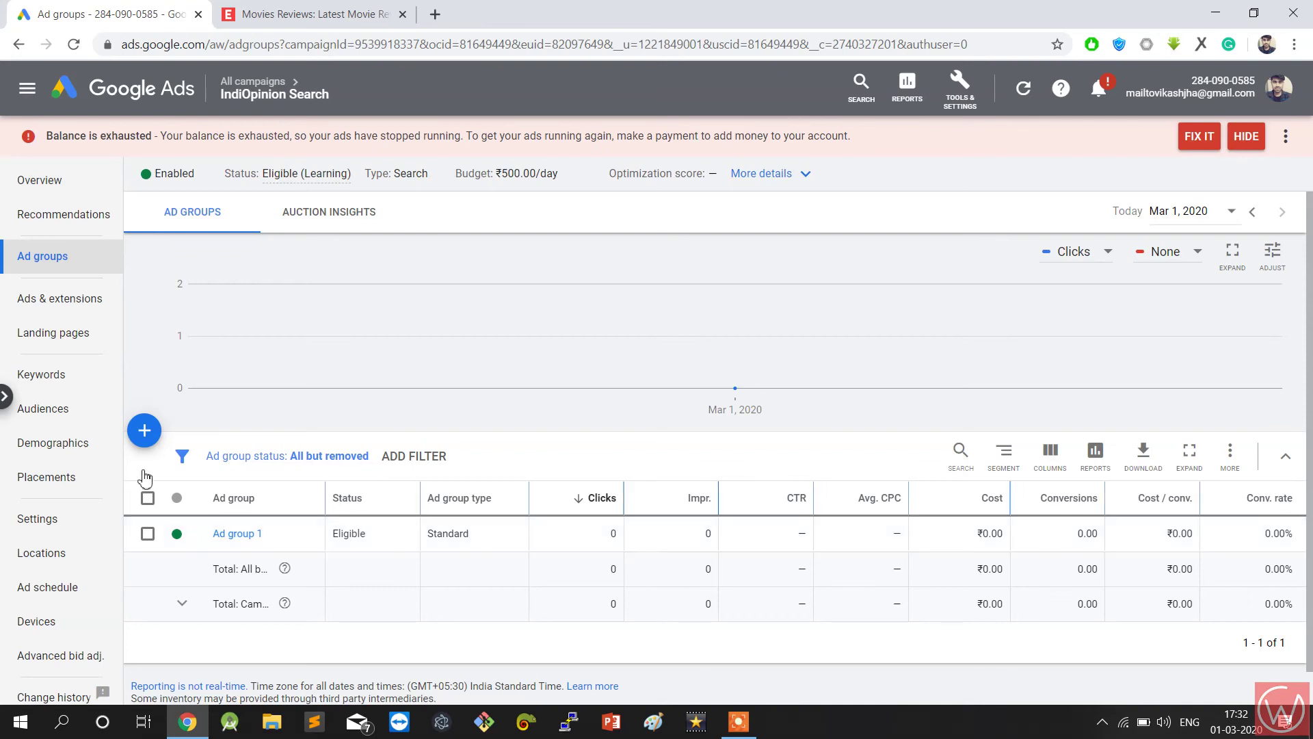
Open the campaign's overview and check the list of campaigns and the campaign's status.
left_click(48, 187)
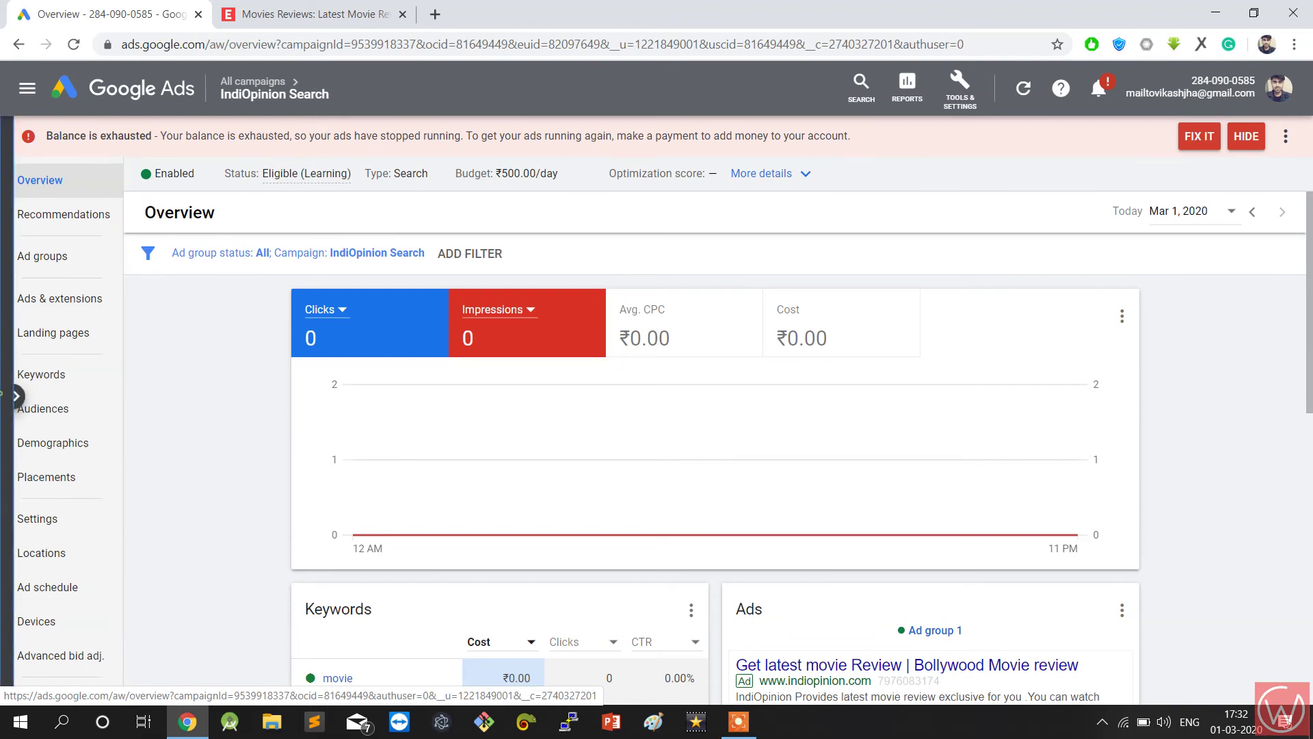
left_click(15, 395)
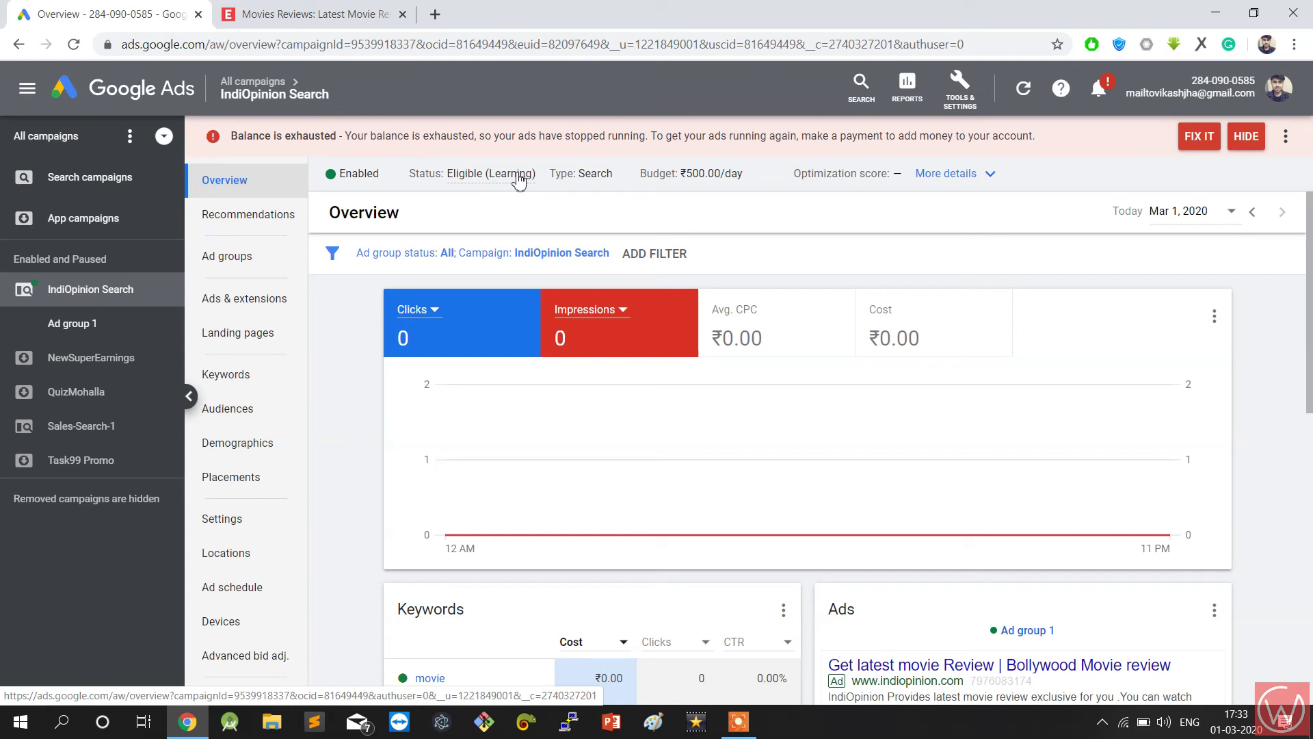
left_click(188, 393)
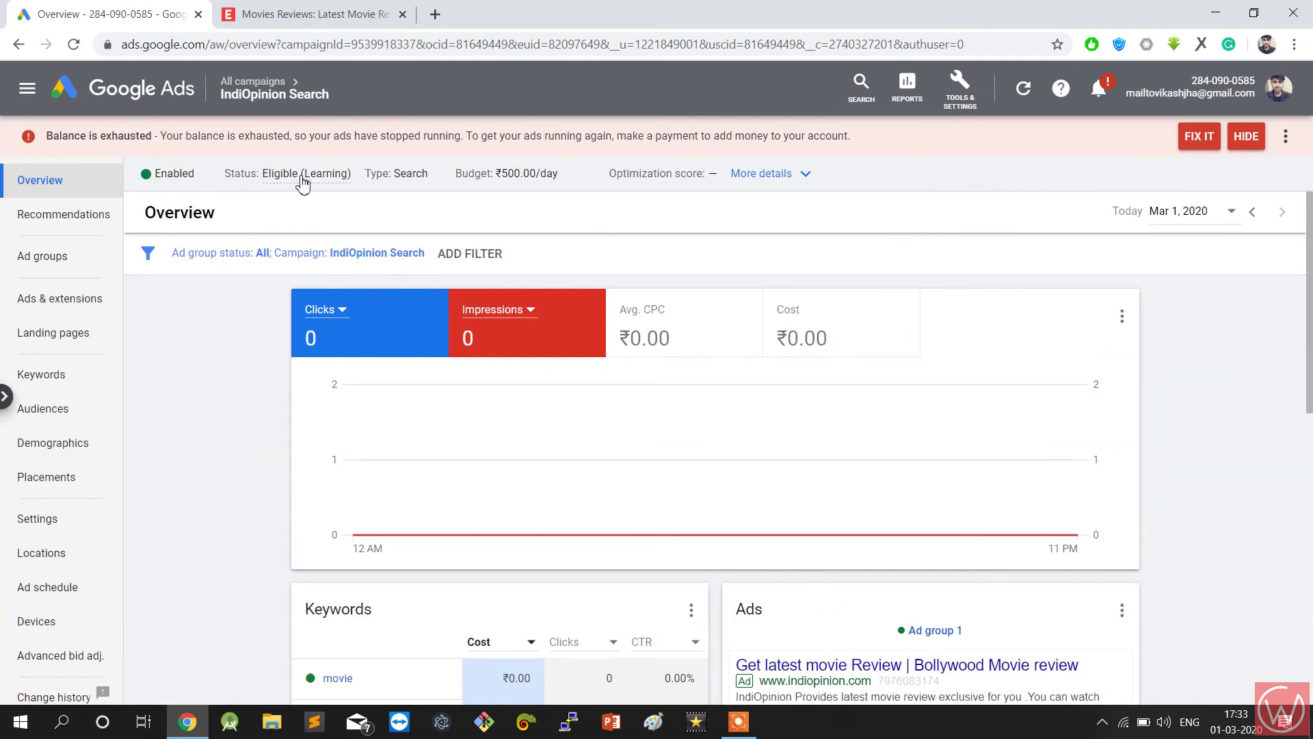
mouse_move(304, 183)
Open the billing summary from the exhausted-balance notice and review the remaining credit, transactions and payment settings.
left_click(1195, 136)
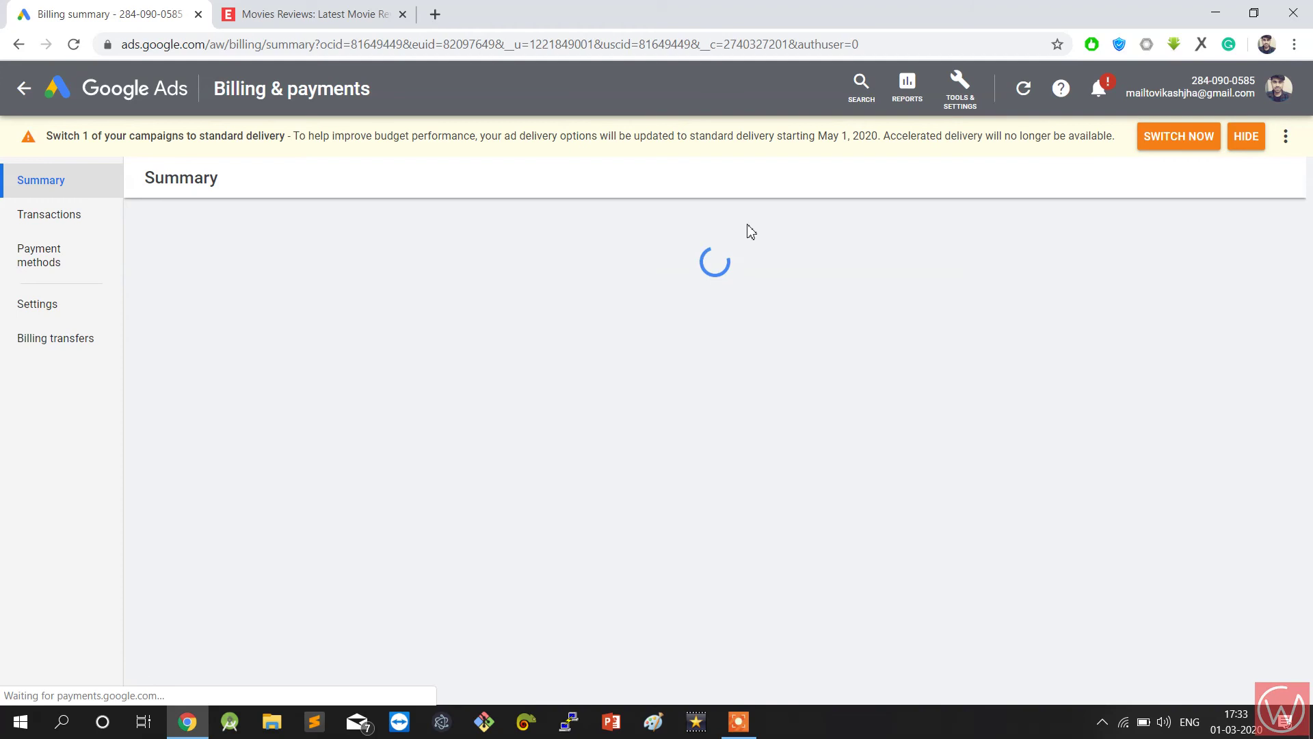
left_click(960, 94)
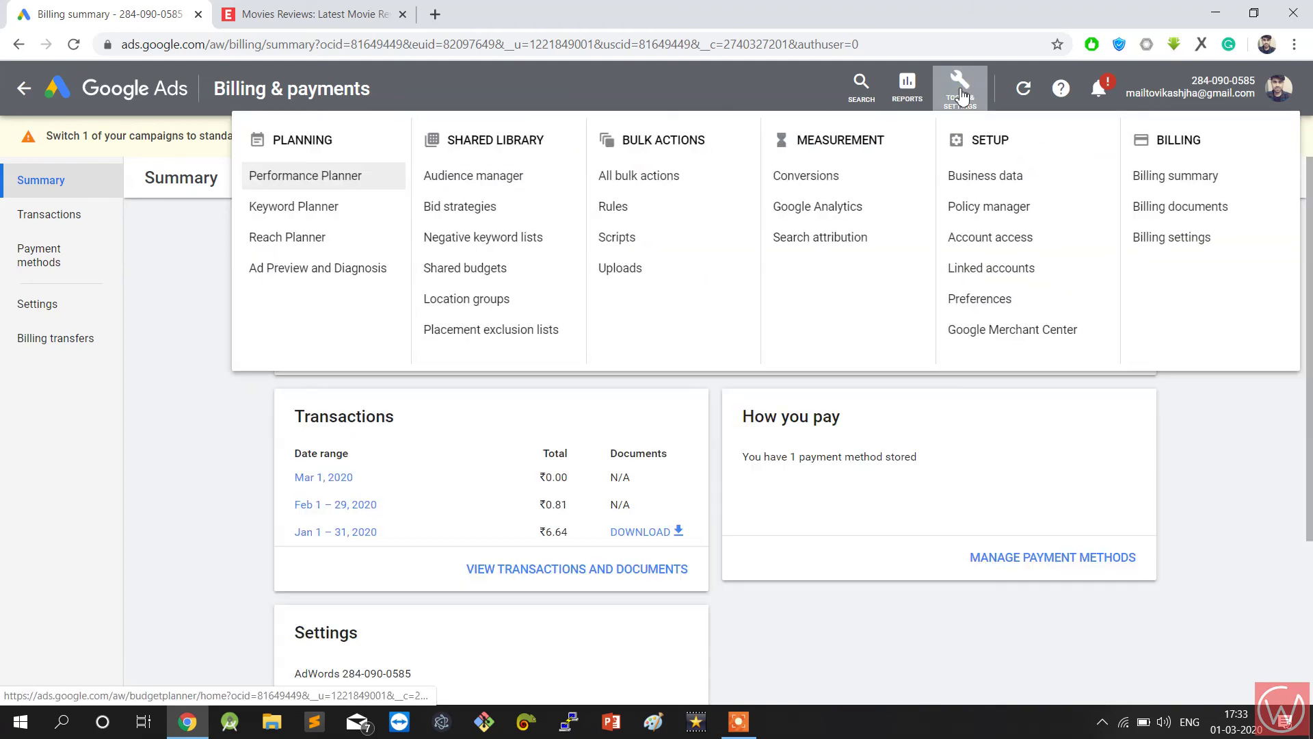
left_click(1228, 174)
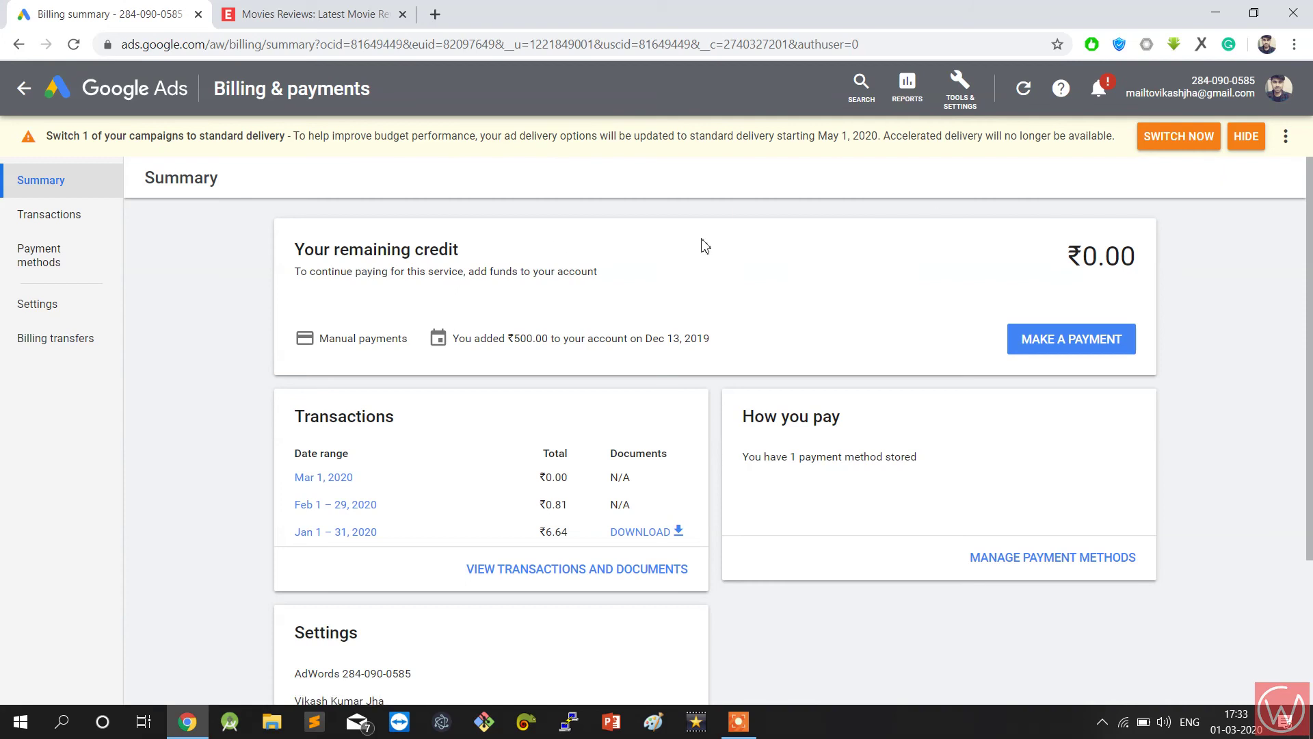
scroll(547, 351, "down", 3)
scroll(547, 352, "up", 3)
Try out a NetBanking payment of ₹1,000, look over the available payment methods, and close the form without paying.
left_click(1048, 339)
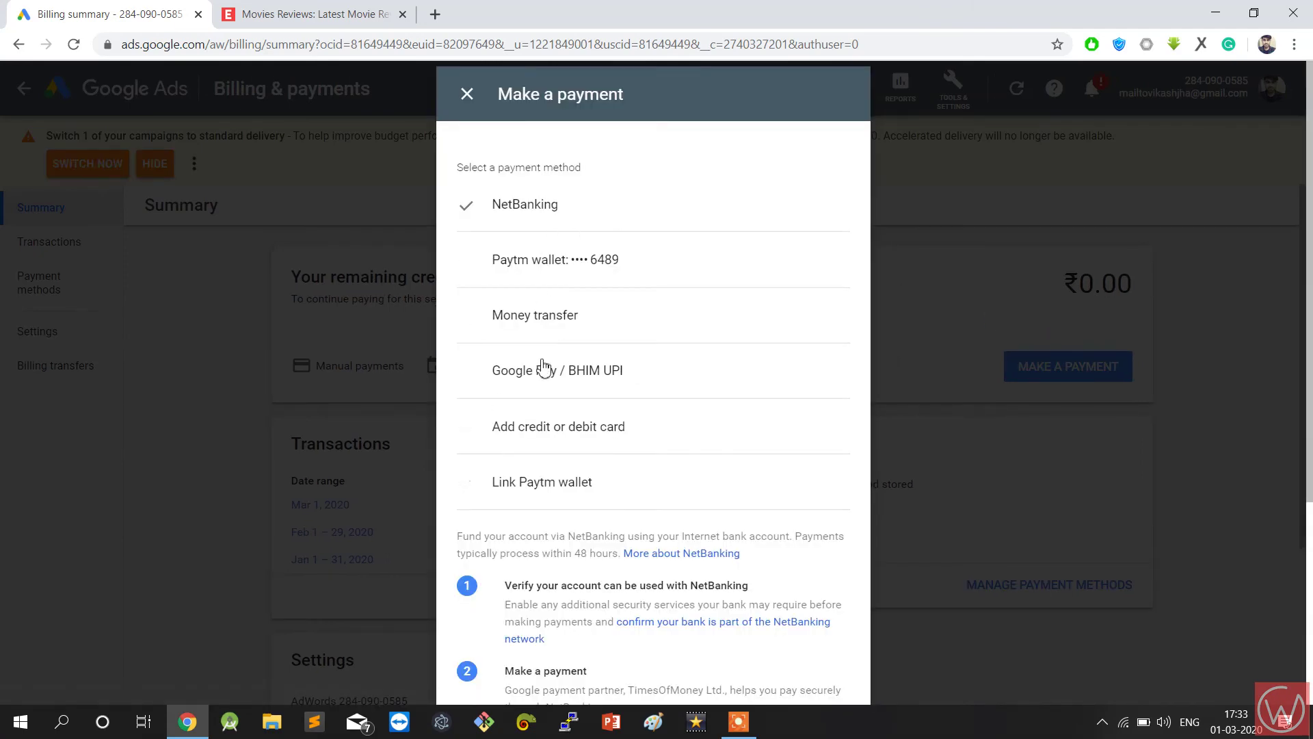
scroll(559, 504, "down", 5)
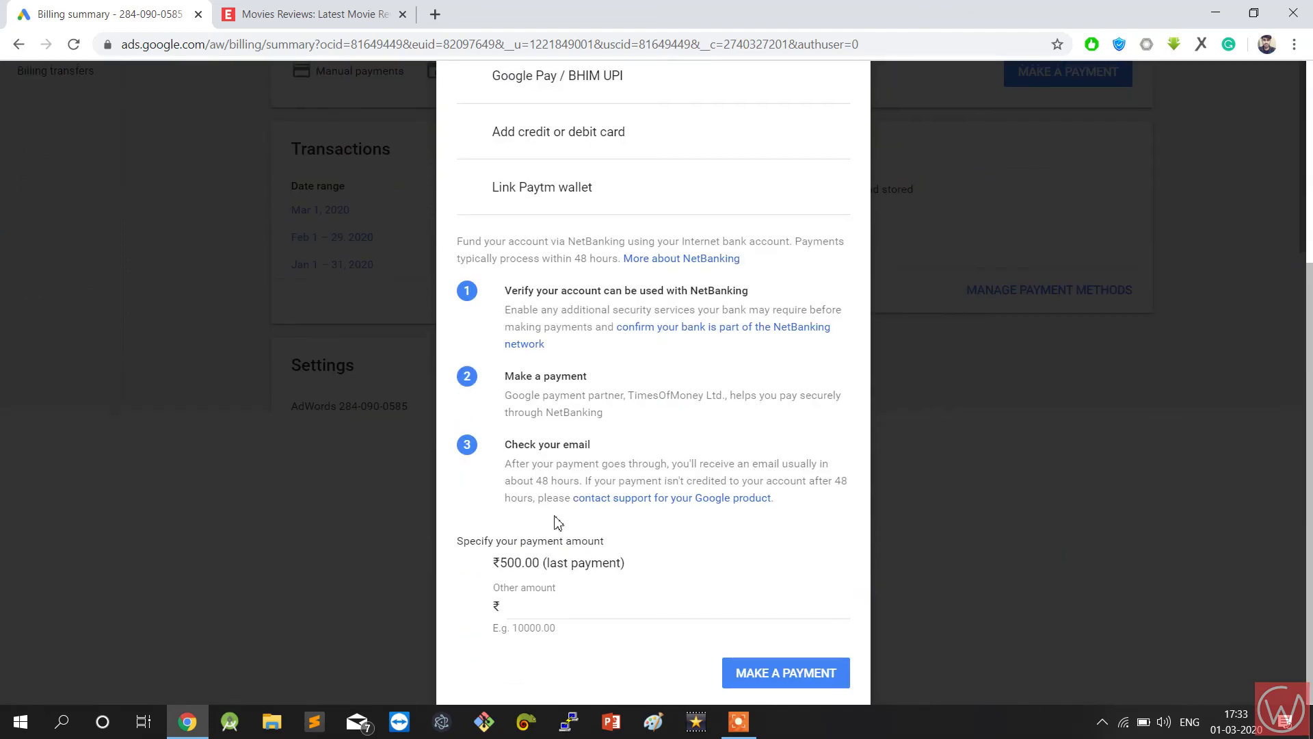
left_click(547, 603)
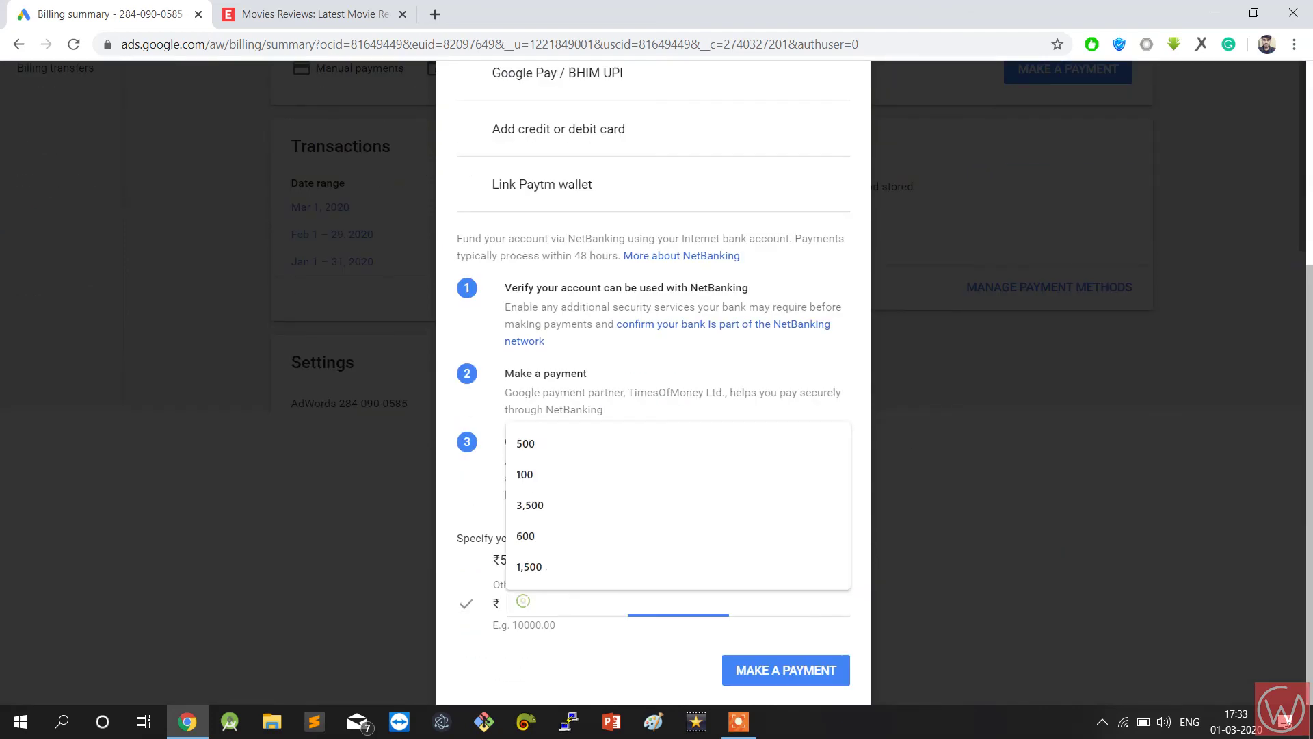
type("1000")
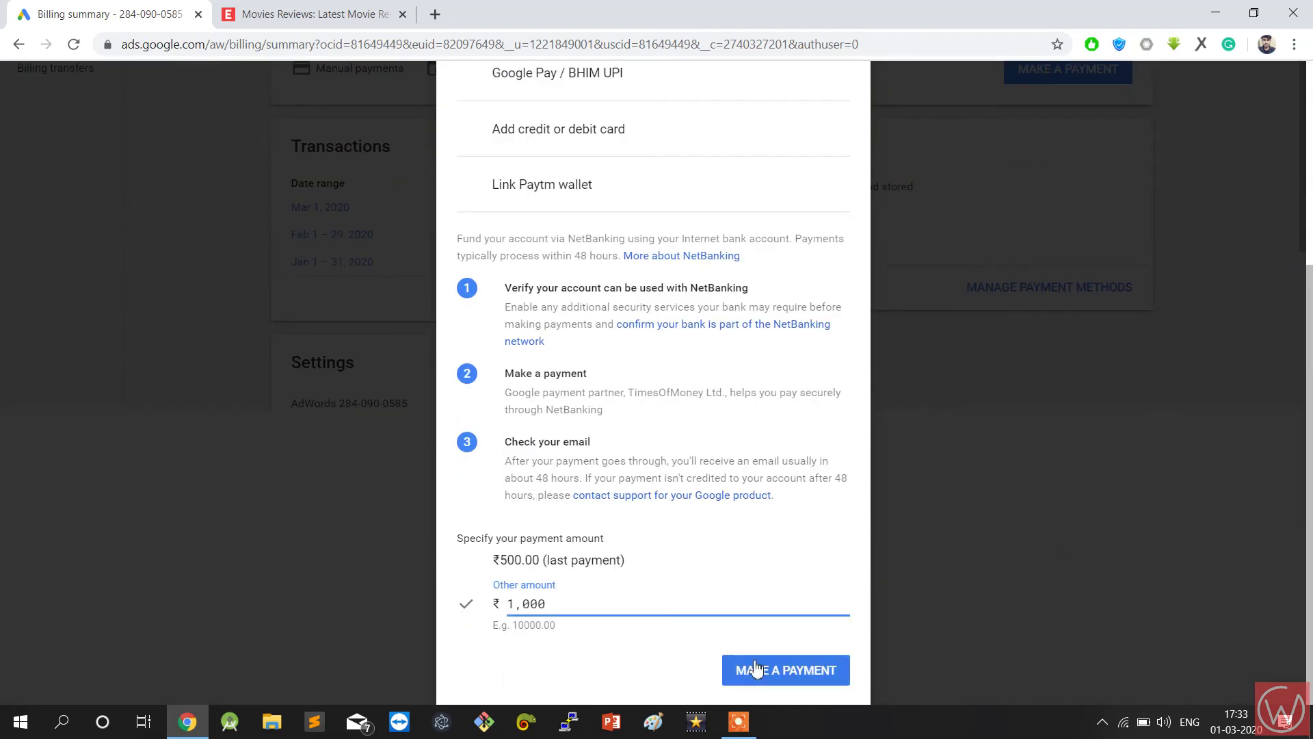
left_click(427, 559)
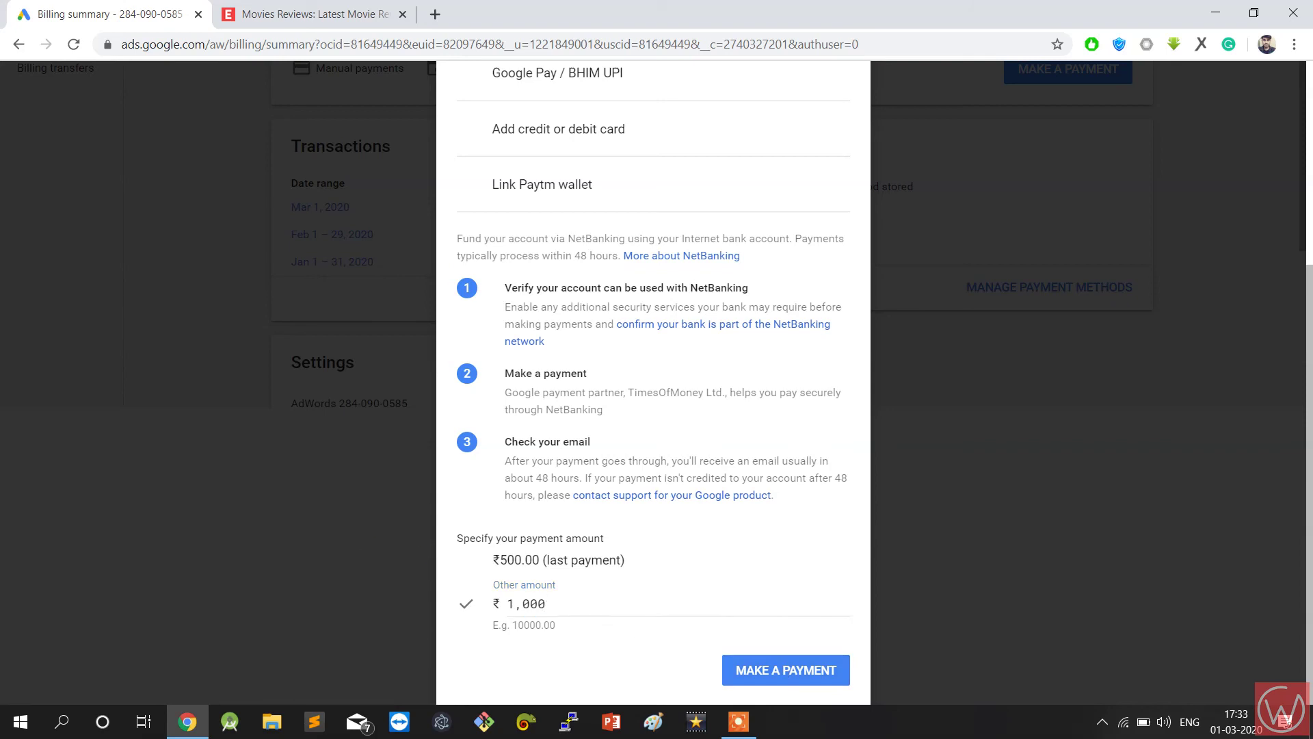
scroll(691, 280, "up", 5)
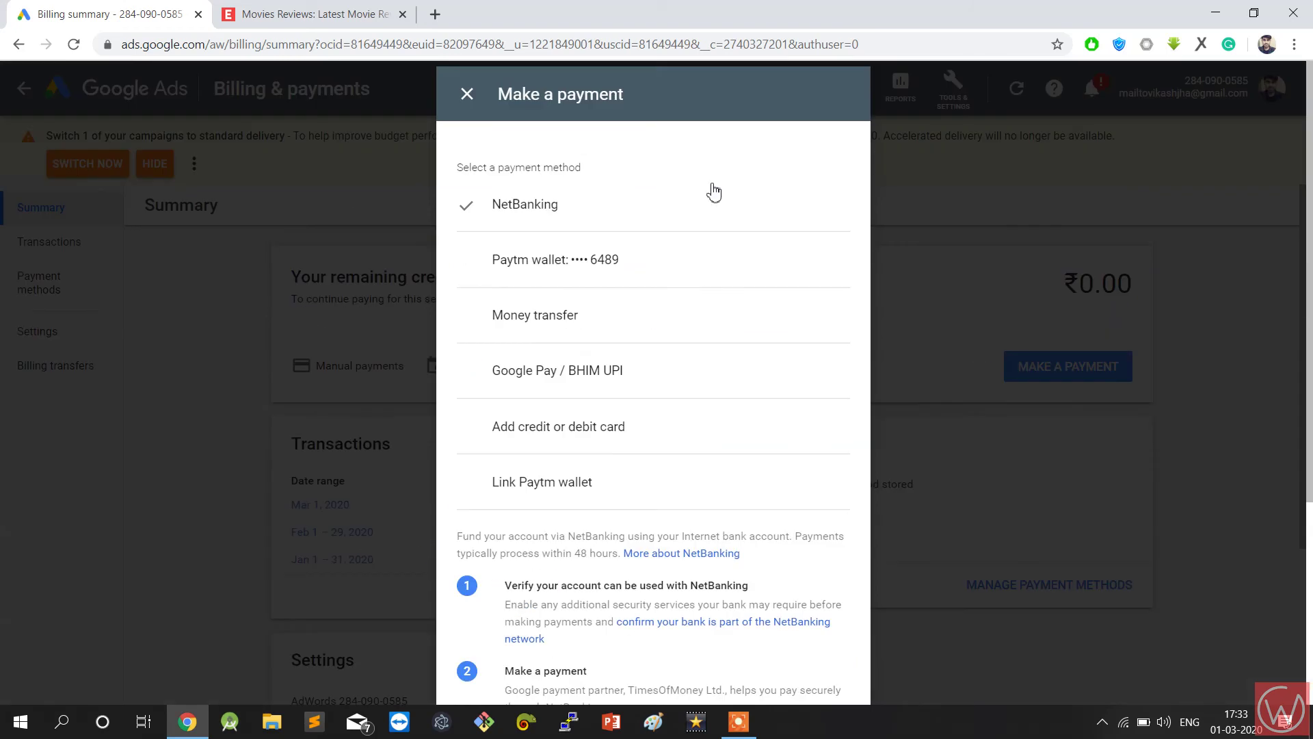
left_click(468, 94)
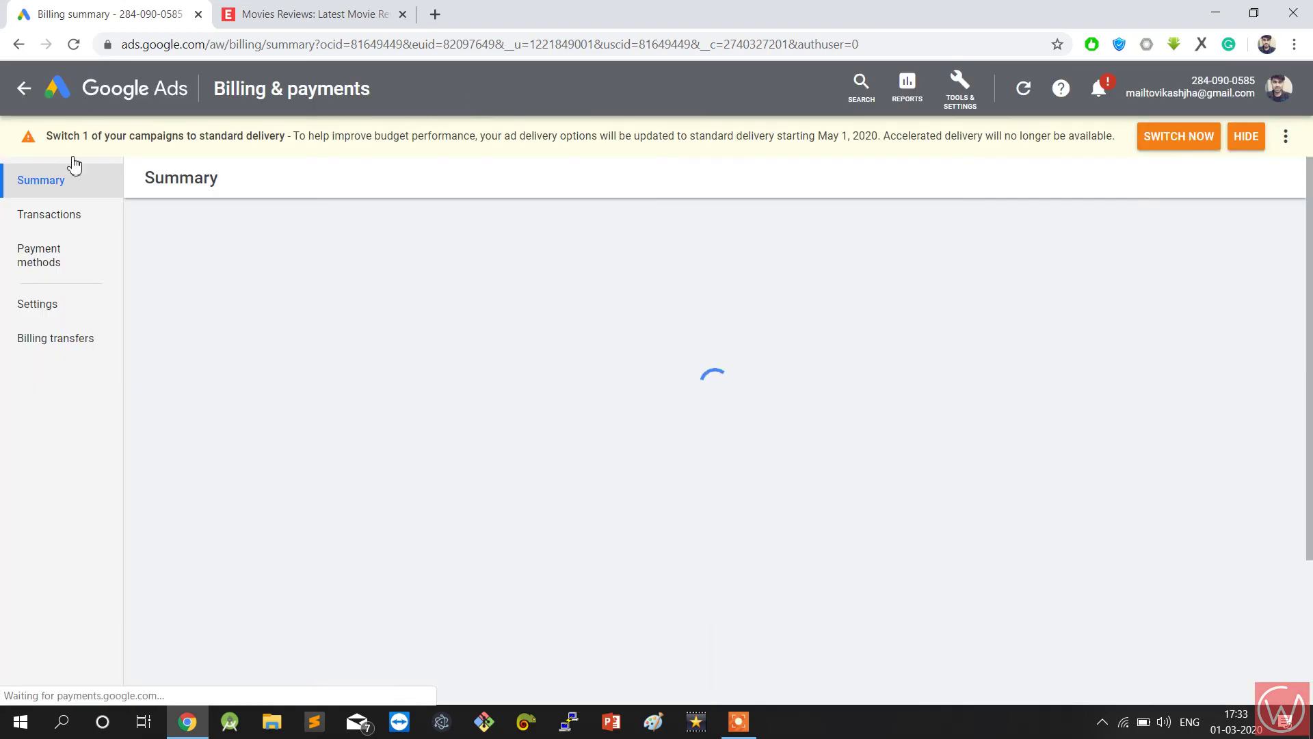
Return to the list of all campaigns and review the status and budget of each one.
left_click(170, 89)
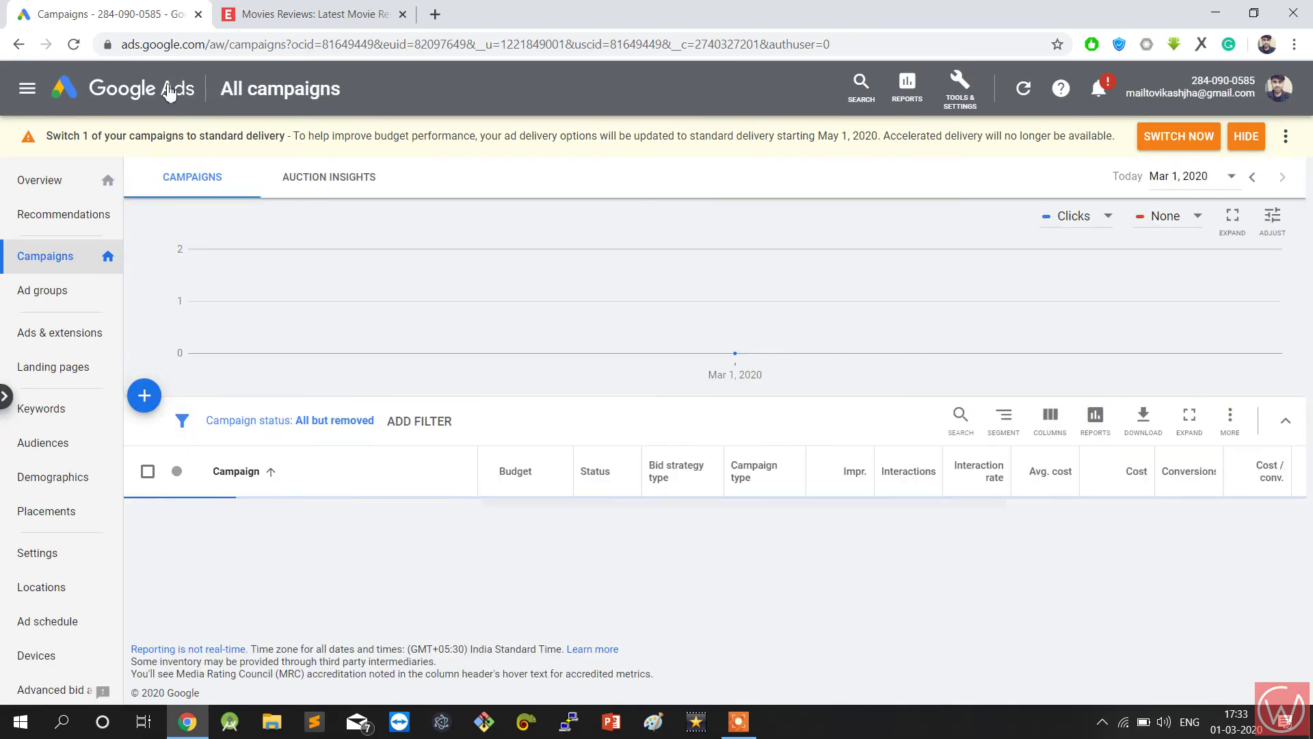
scroll(309, 386, "down", 3)
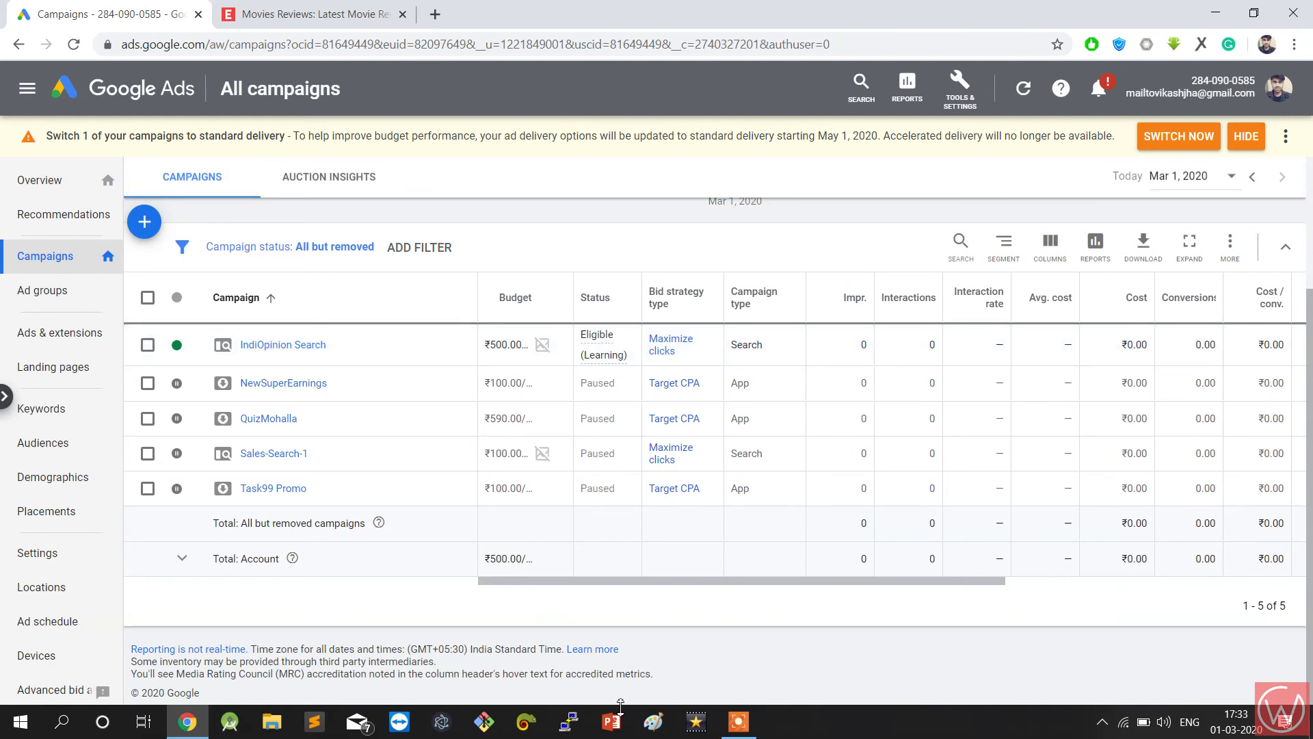
scroll(438, 611, "up", 3)
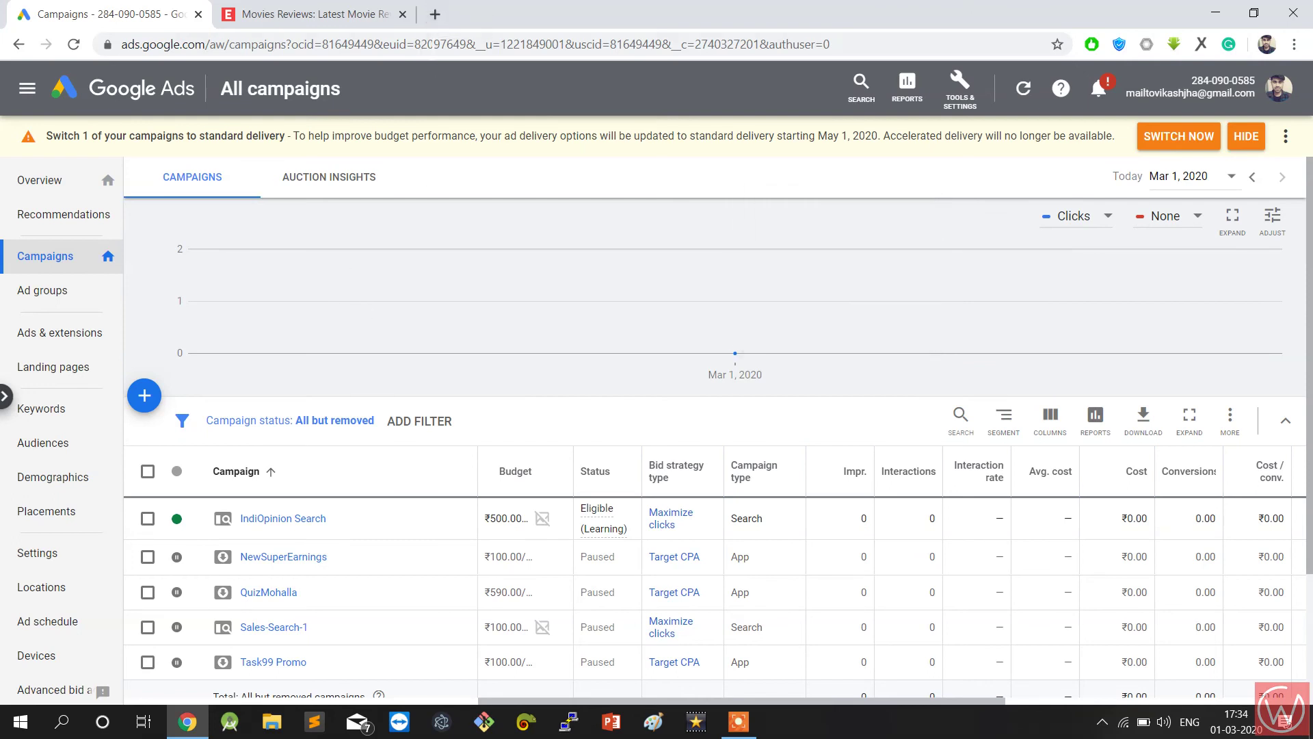
Search Google for "car rental jaipur" in a new browser tab.
left_click(435, 13)
type("car re")
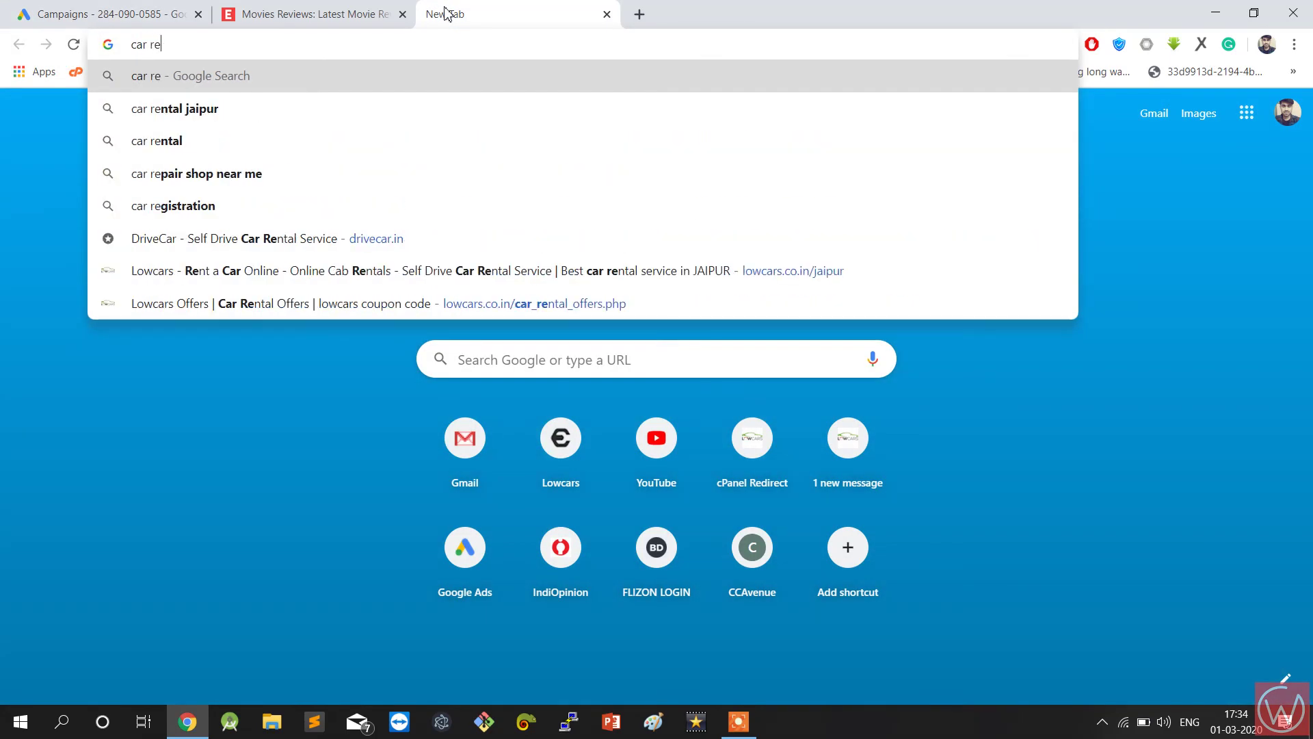
key("Down")
key("Return")
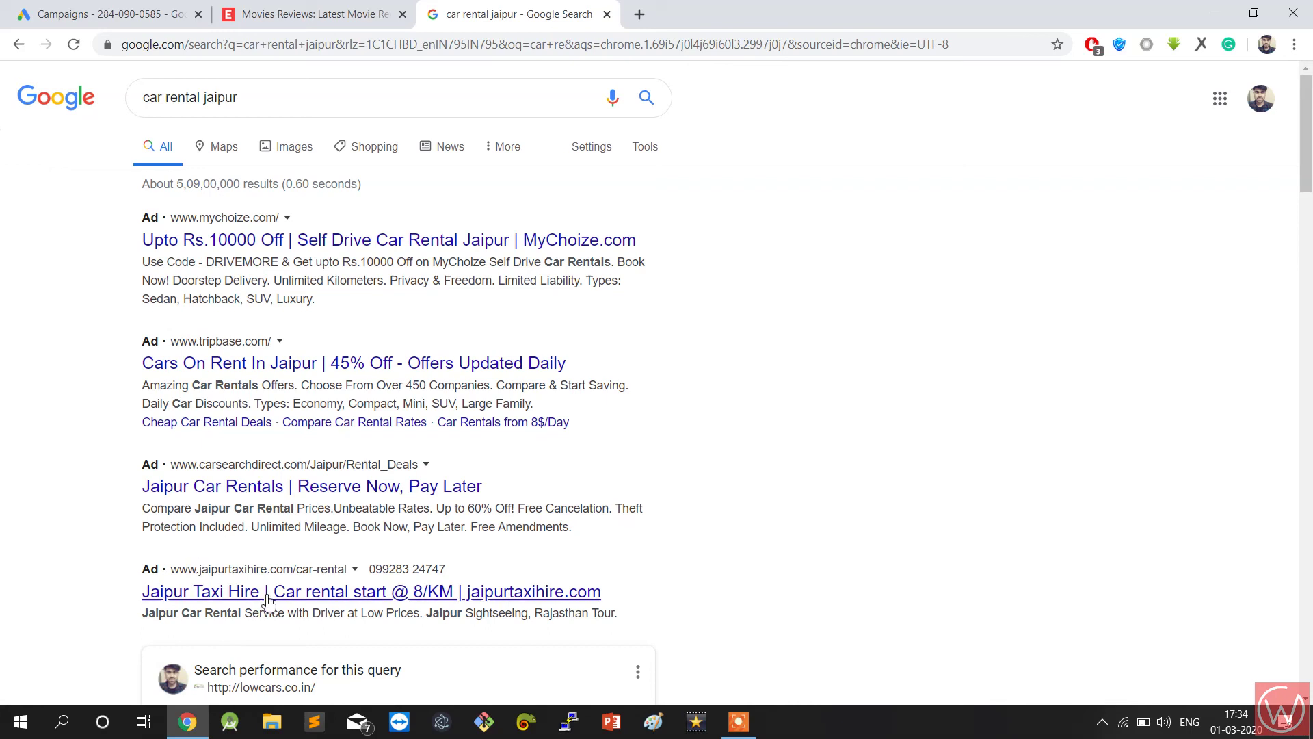
Examine the ads among the car rental results, including the phone number shown beside the kdcab.com ad.
scroll(78, 541, "down", 2)
scroll(77, 541, "down", 15)
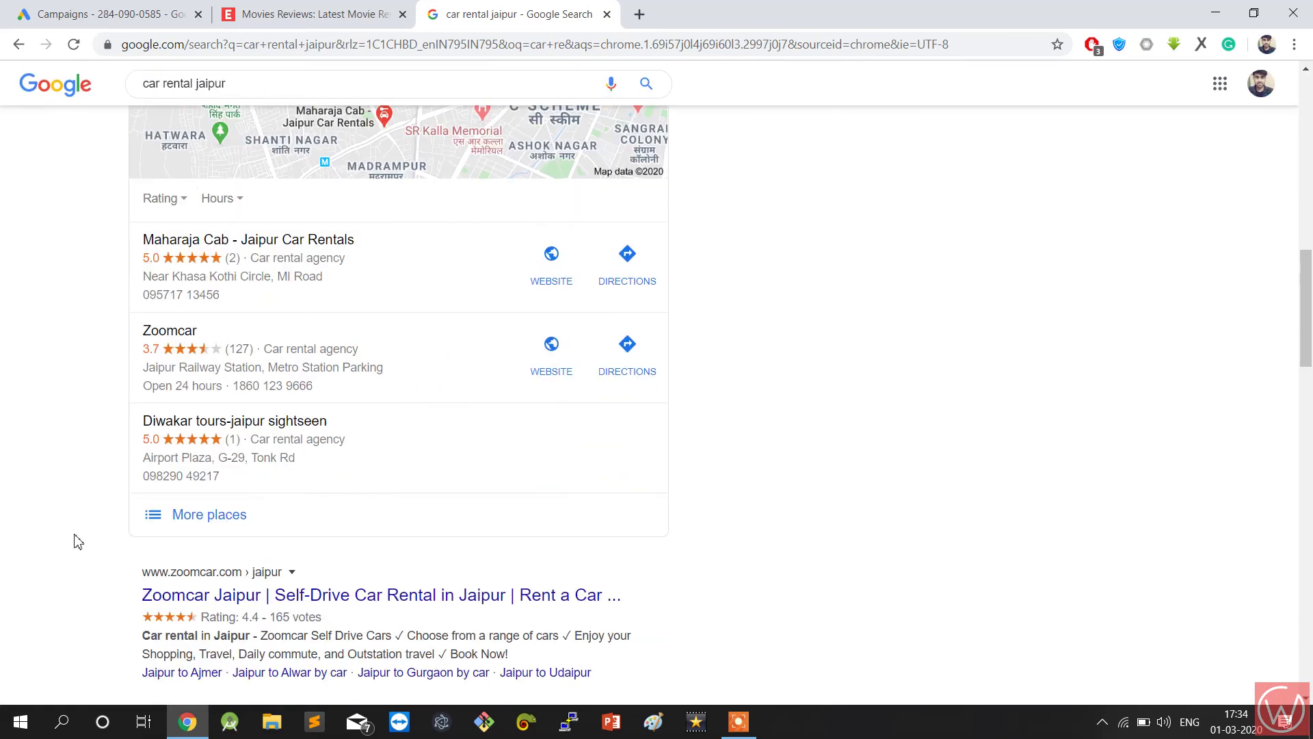
scroll(77, 541, "down", 10)
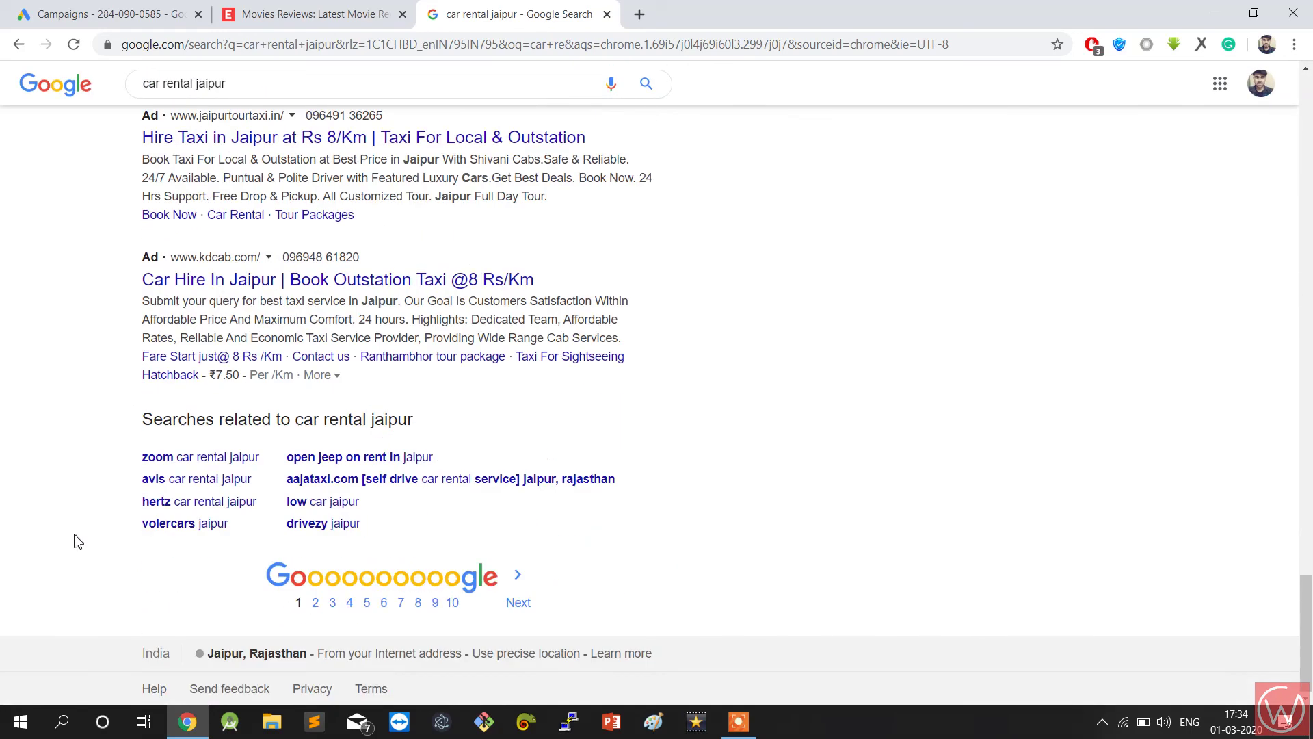
scroll(31, 243, "up", 3)
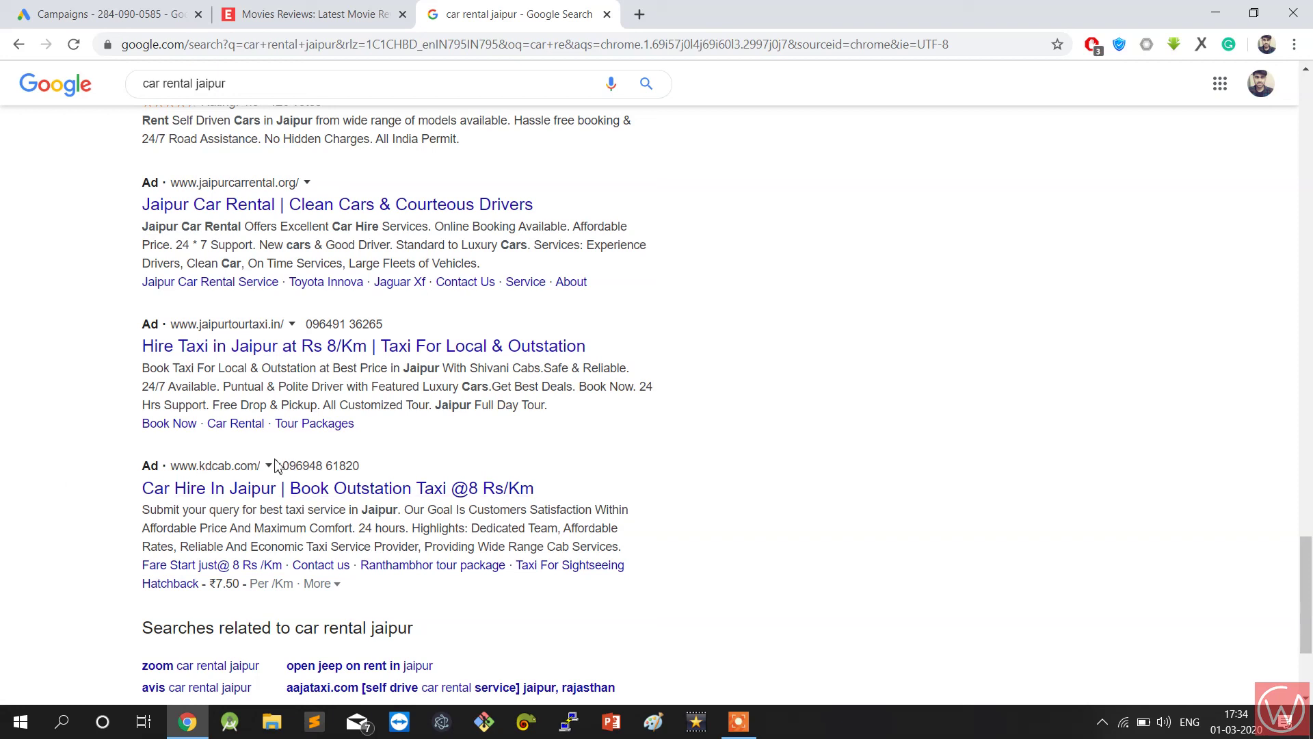
left_click_drag(364, 467, 327, 467)
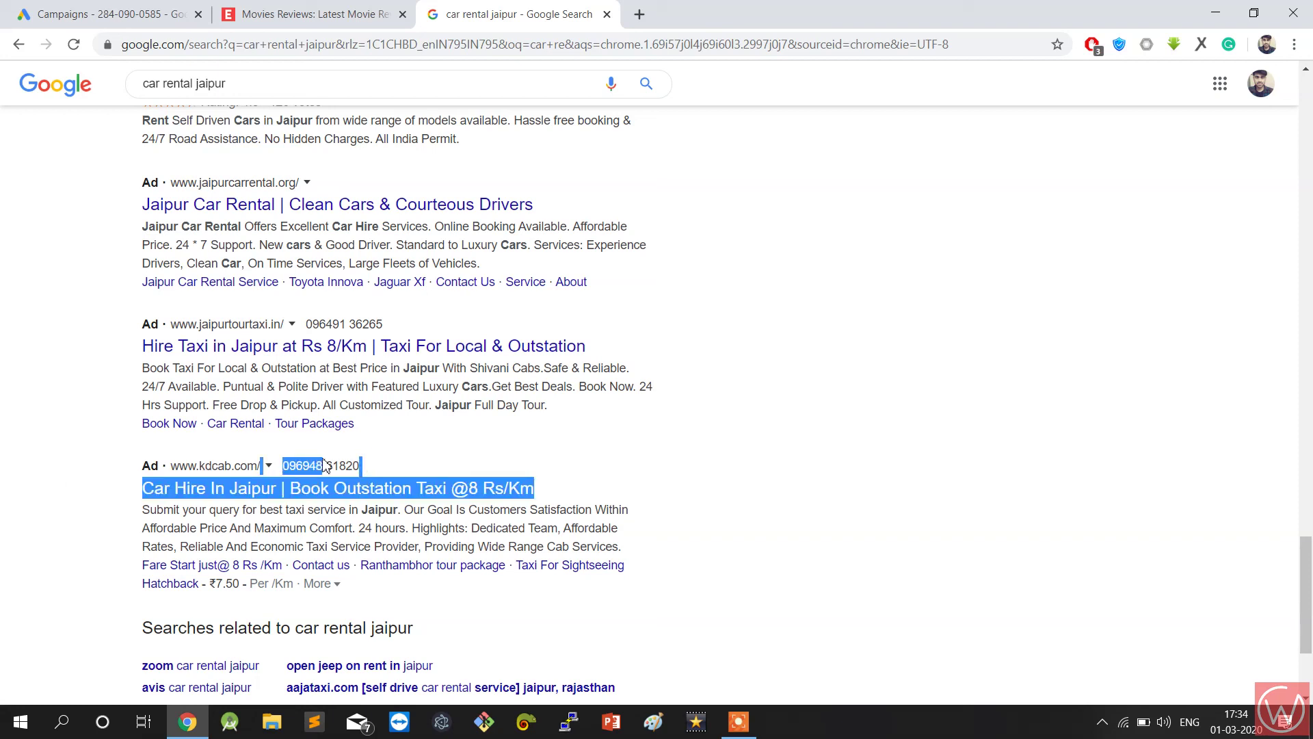
left_click(324, 467)
scroll(419, 278, "up", 20)
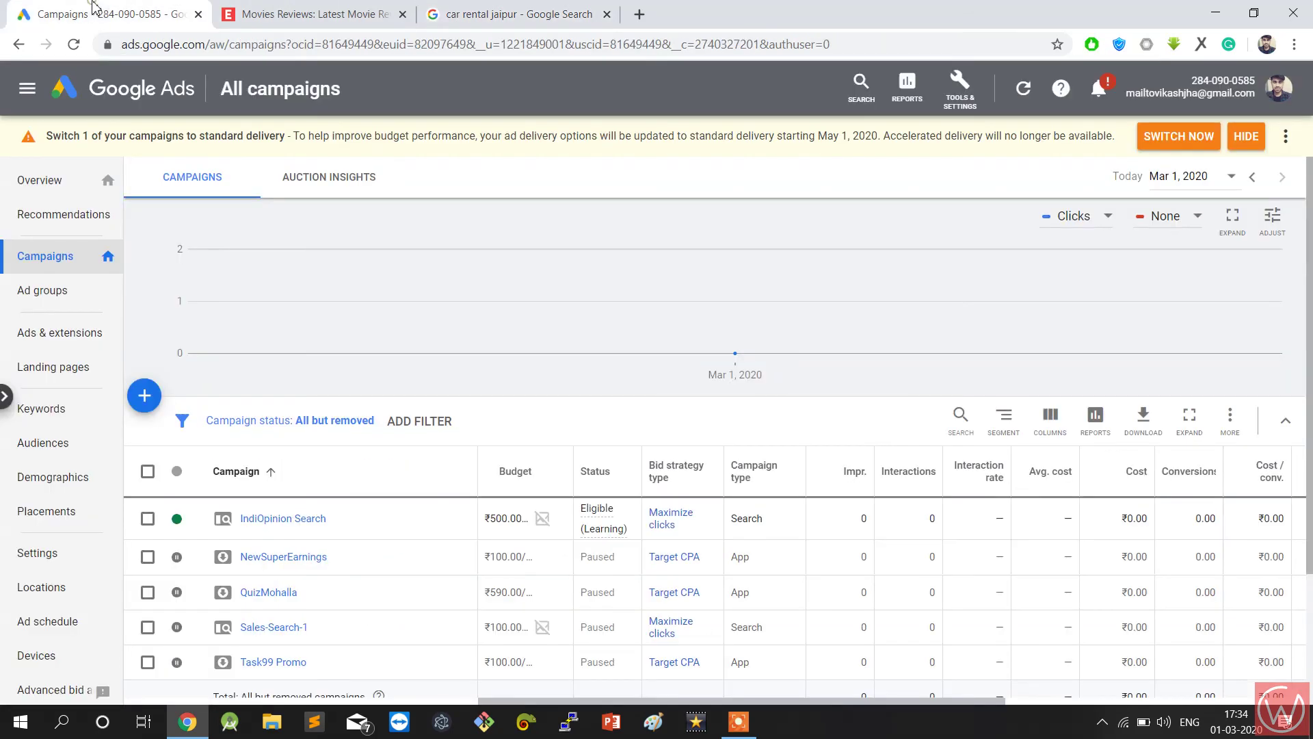
Back in Google Ads, open the IndiOpinion Search campaign and review its existing ad extensions.
left_click(109, 13)
left_click(278, 521)
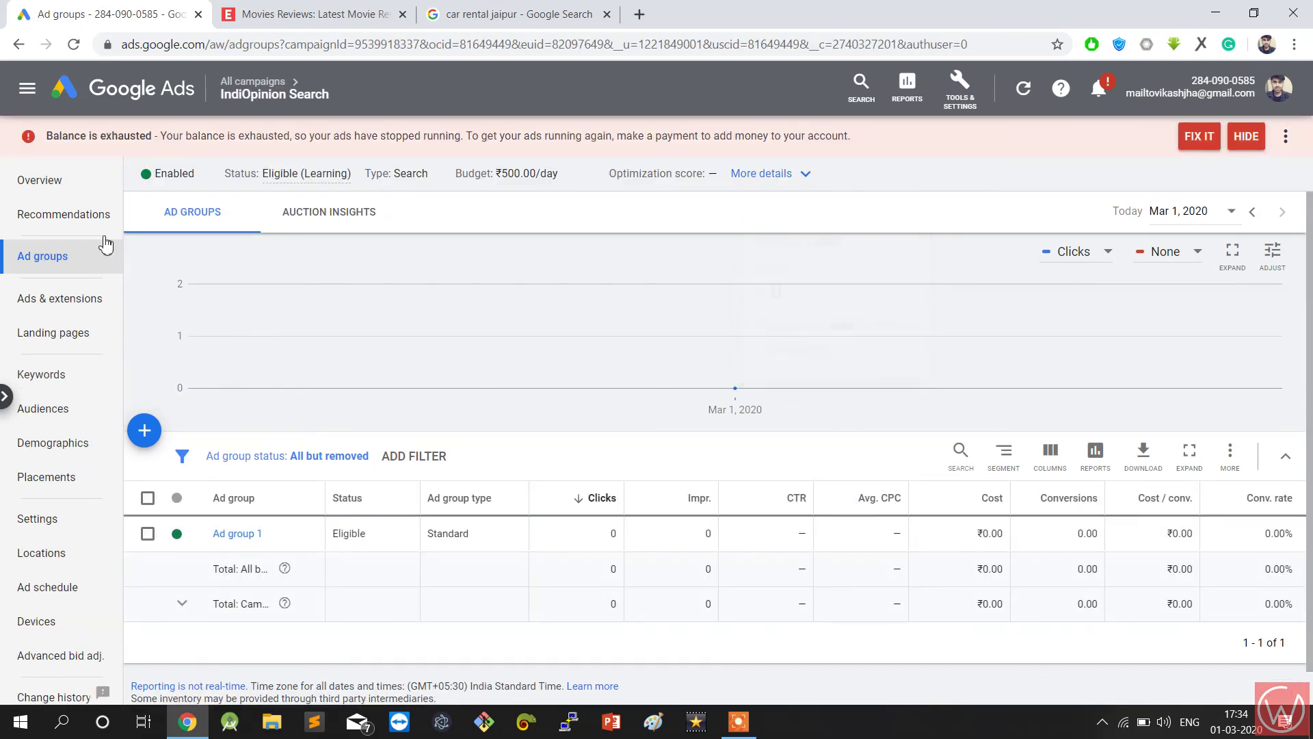
left_click(38, 308)
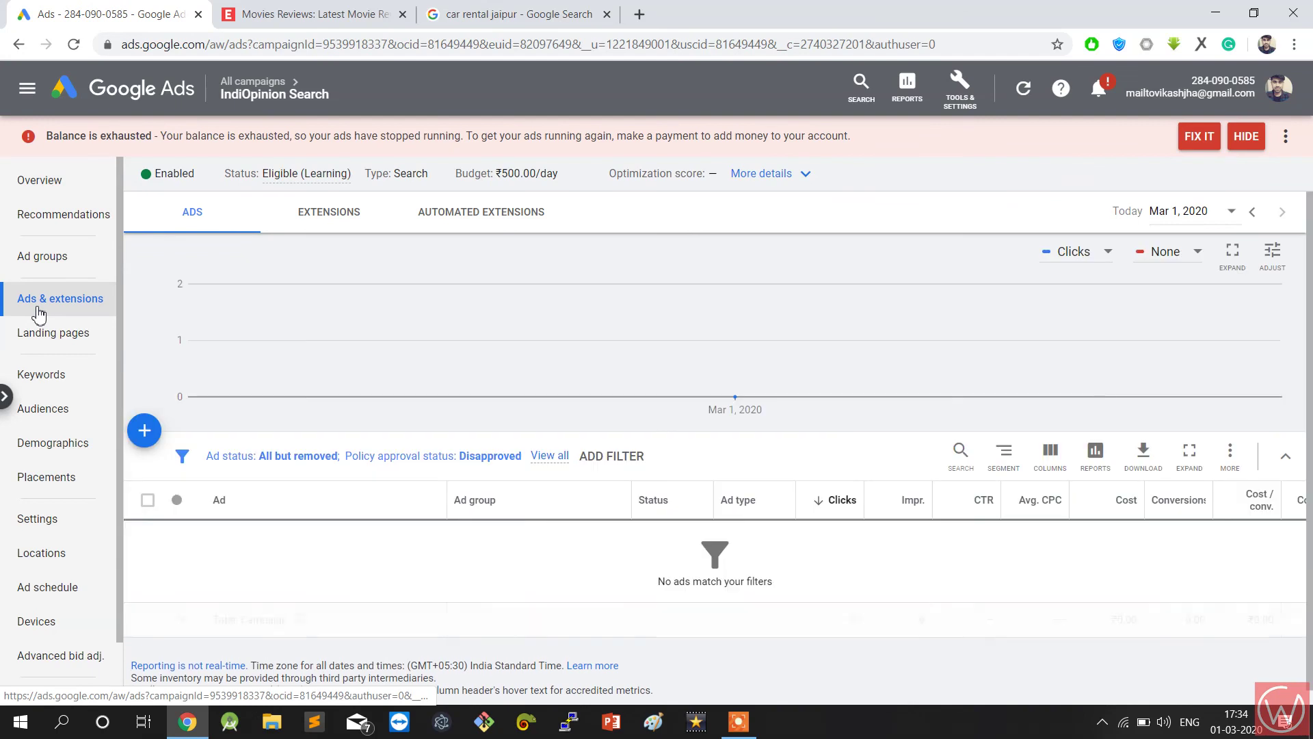
left_click(331, 220)
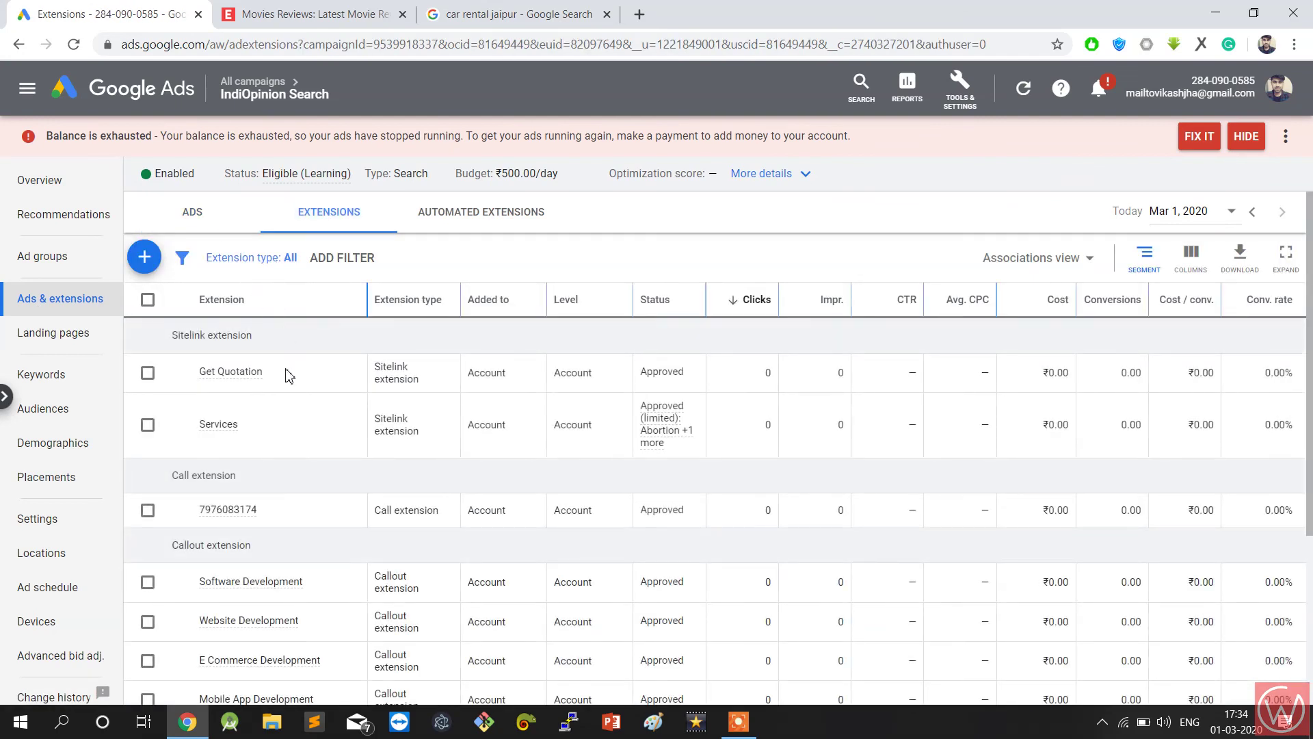
scroll(246, 624, "down", 2)
Fill in a new call extension for the campaign with country India, a sample phone number and a 10% call bid increase.
left_click(136, 218)
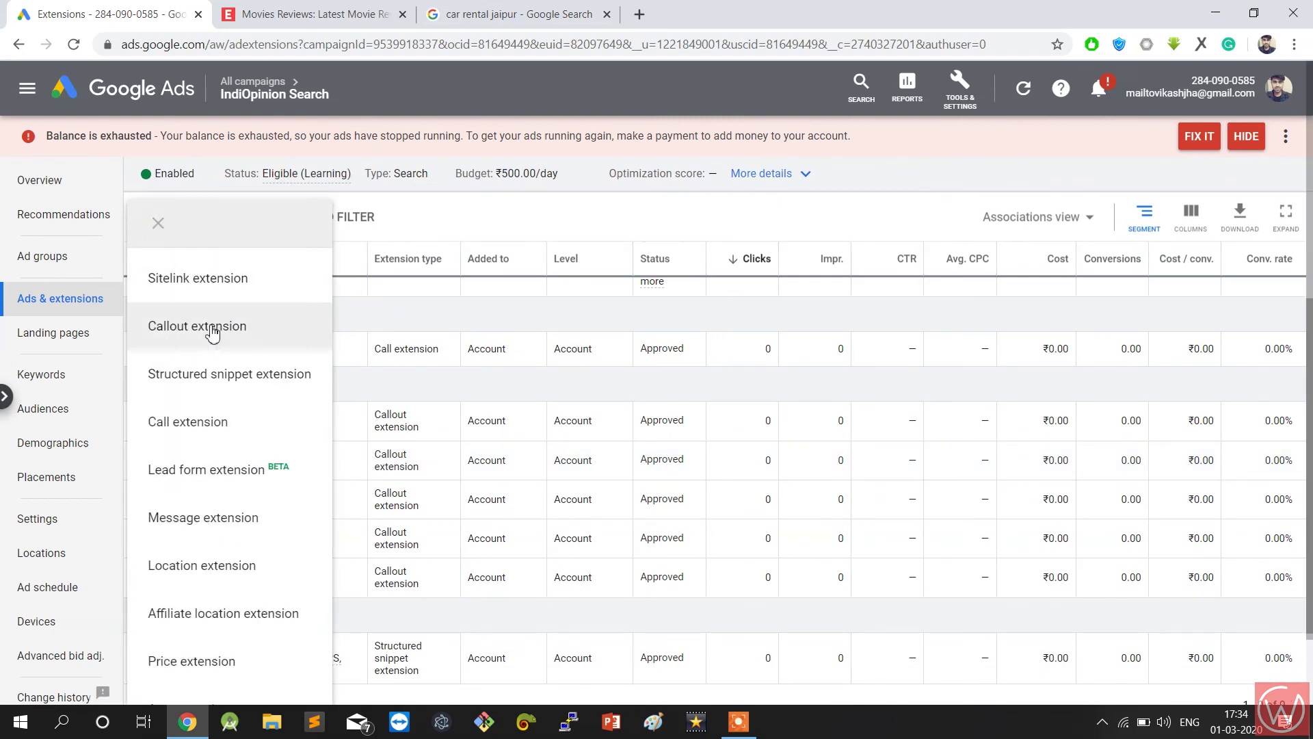
left_click(194, 440)
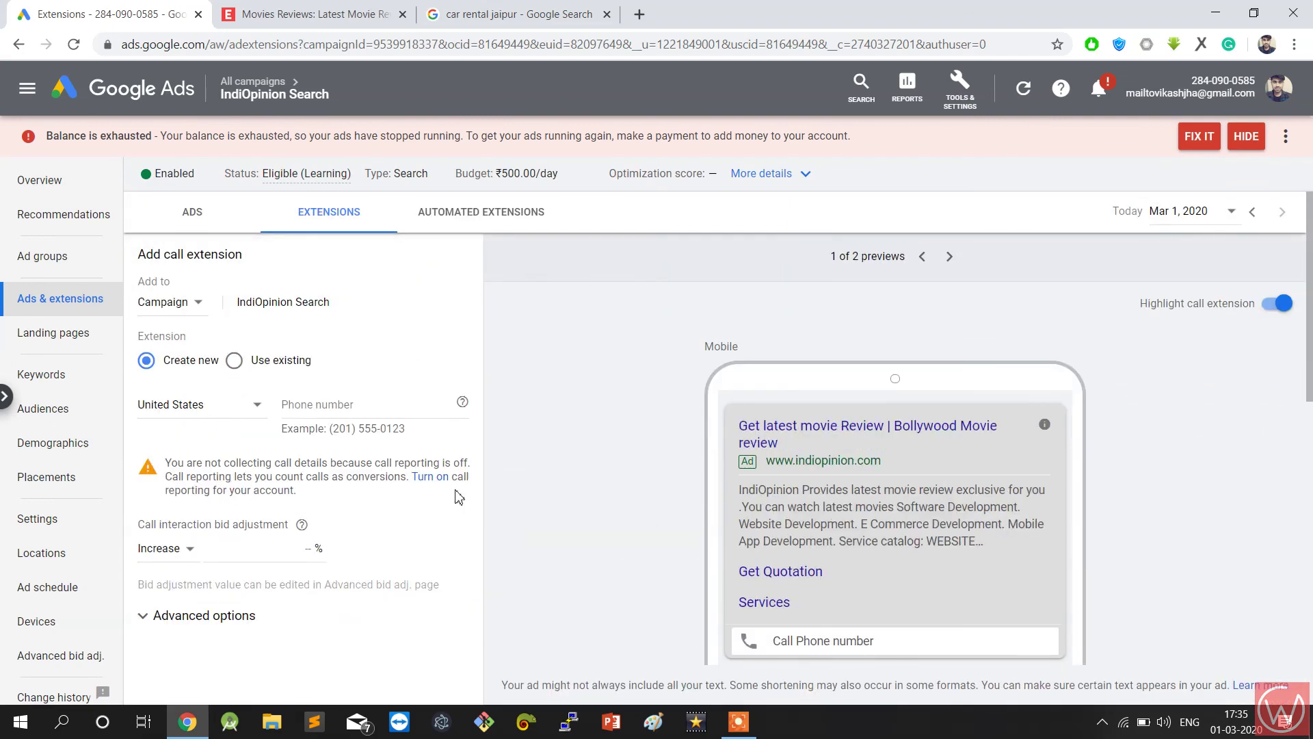
left_click(178, 406)
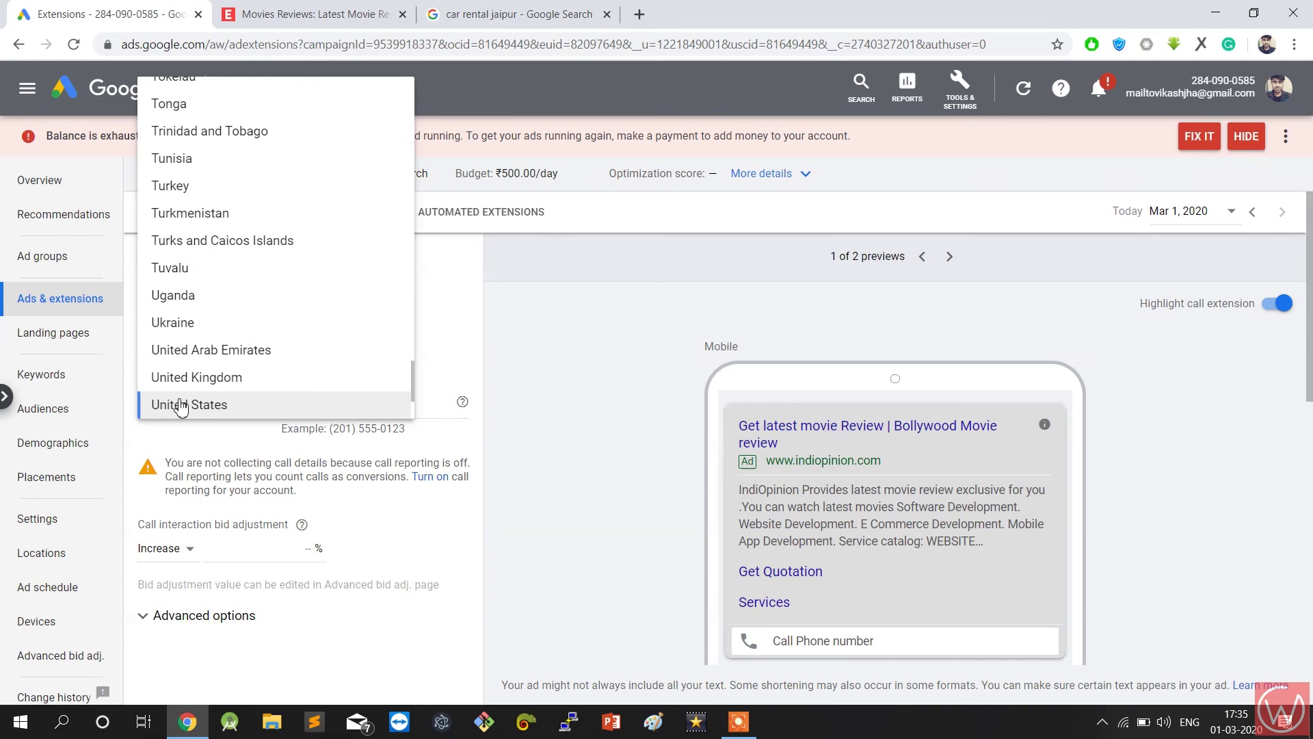
type("in")
left_click(167, 121)
left_click(340, 404)
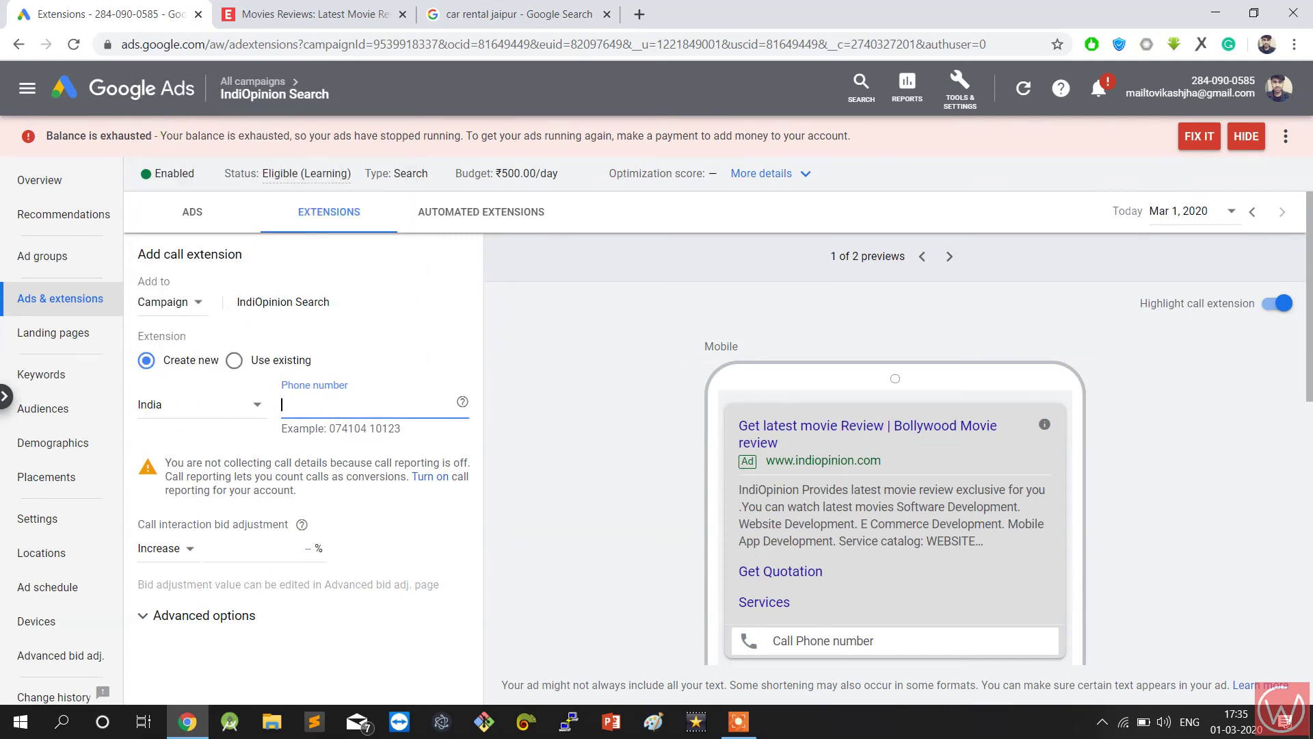
type("12346789")
scroll(340, 413, "down", 3)
left_click(236, 361)
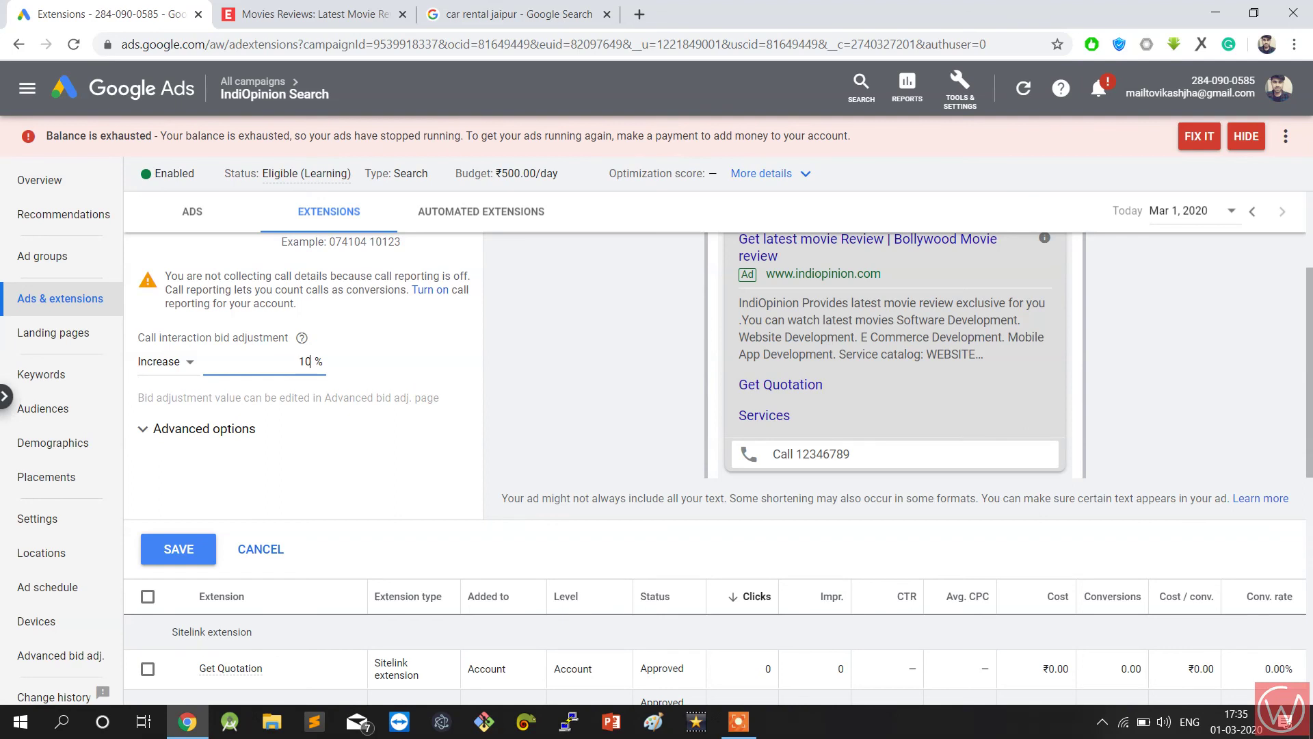
Compare the mobile and desktop previews of the ad with the call extension.
scroll(338, 413, "up", 3)
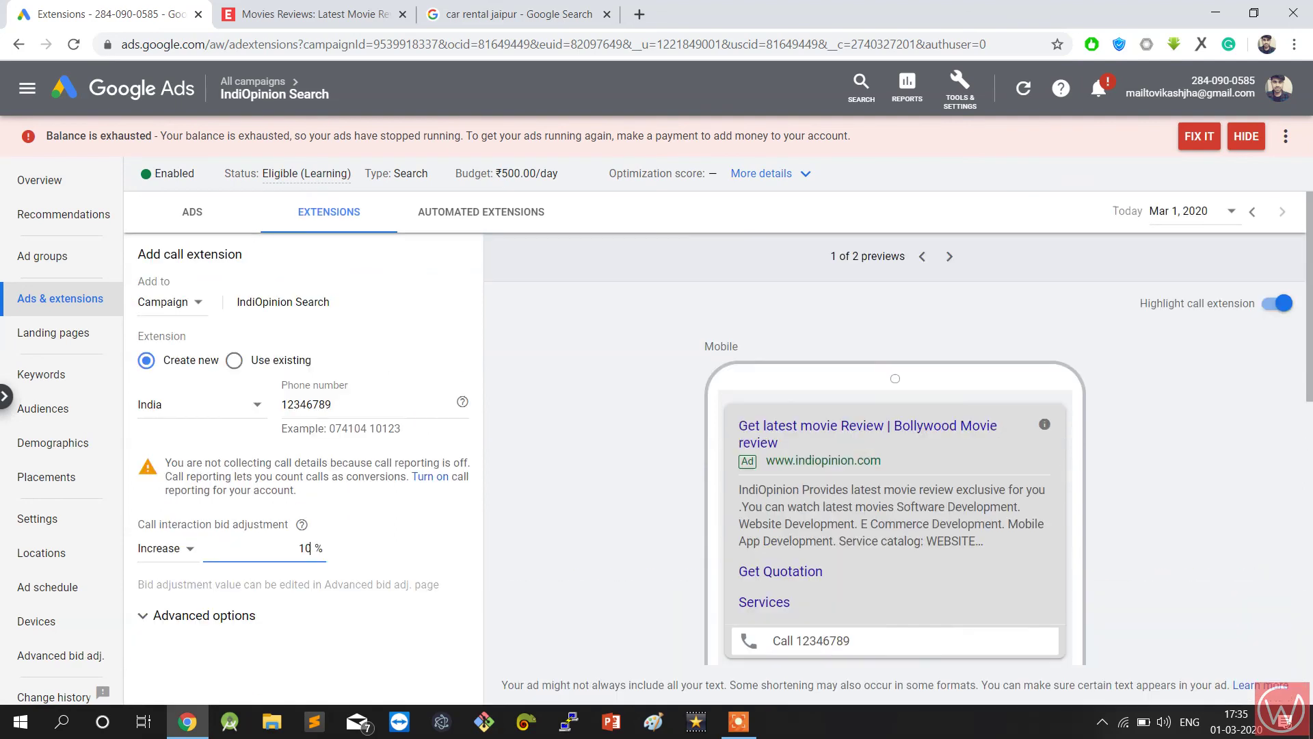
scroll(338, 413, "down", 1)
scroll(338, 414, "up", 1)
left_click(949, 256)
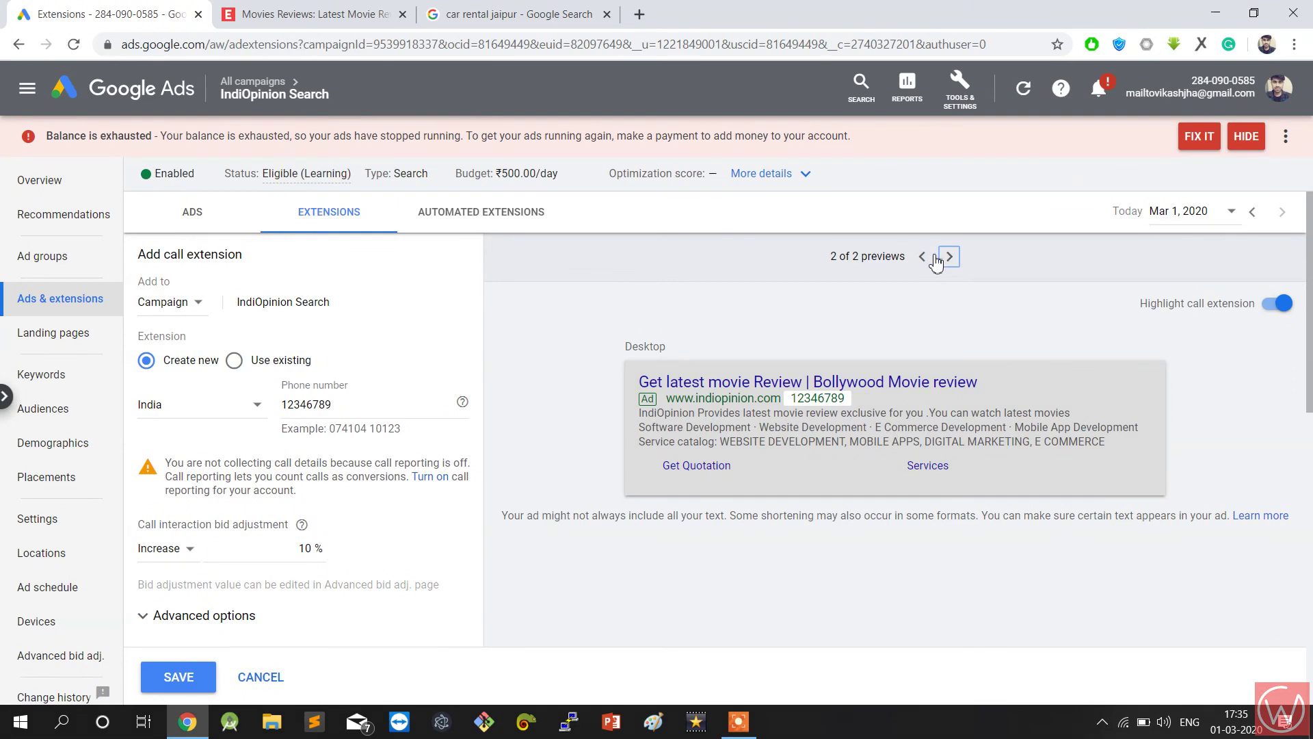
left_click(924, 258)
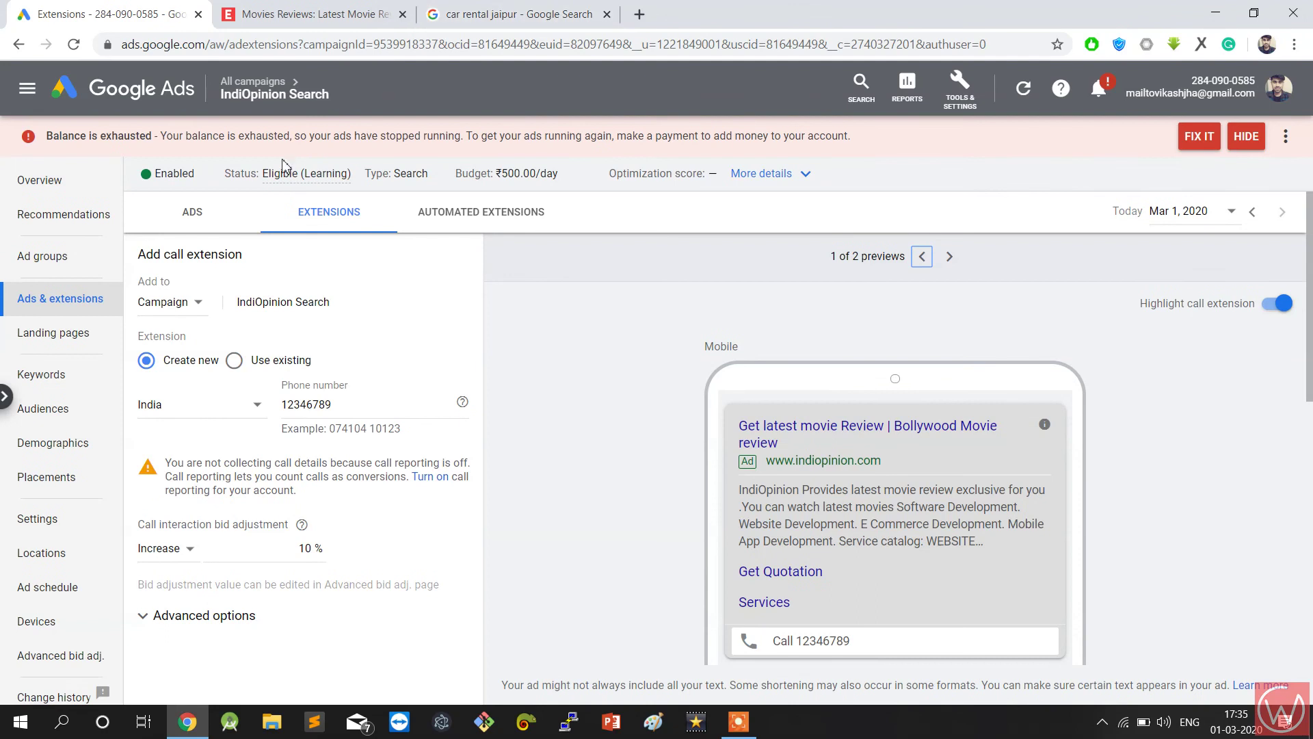
Leave the call extension unsaved, check the settings of the accelerated delivery campaign, and open the overview of all campaigns.
left_click(159, 89)
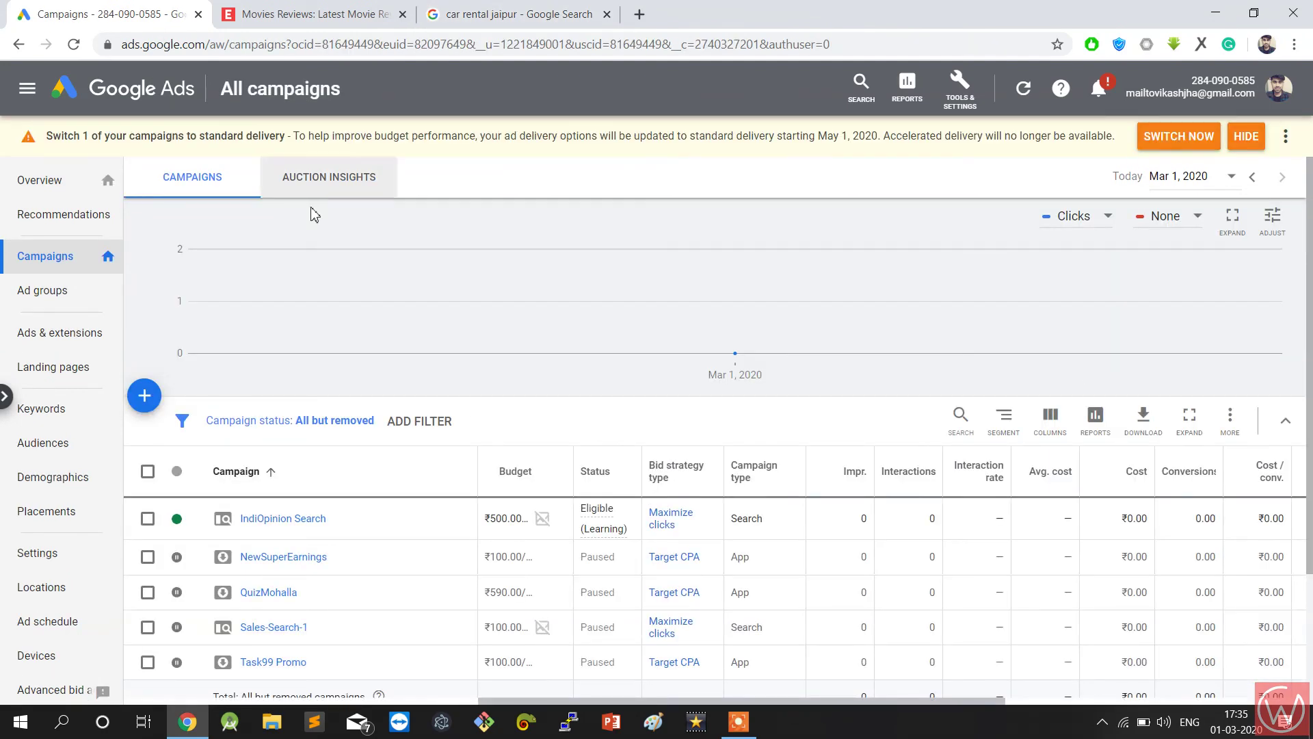
left_click(1215, 142)
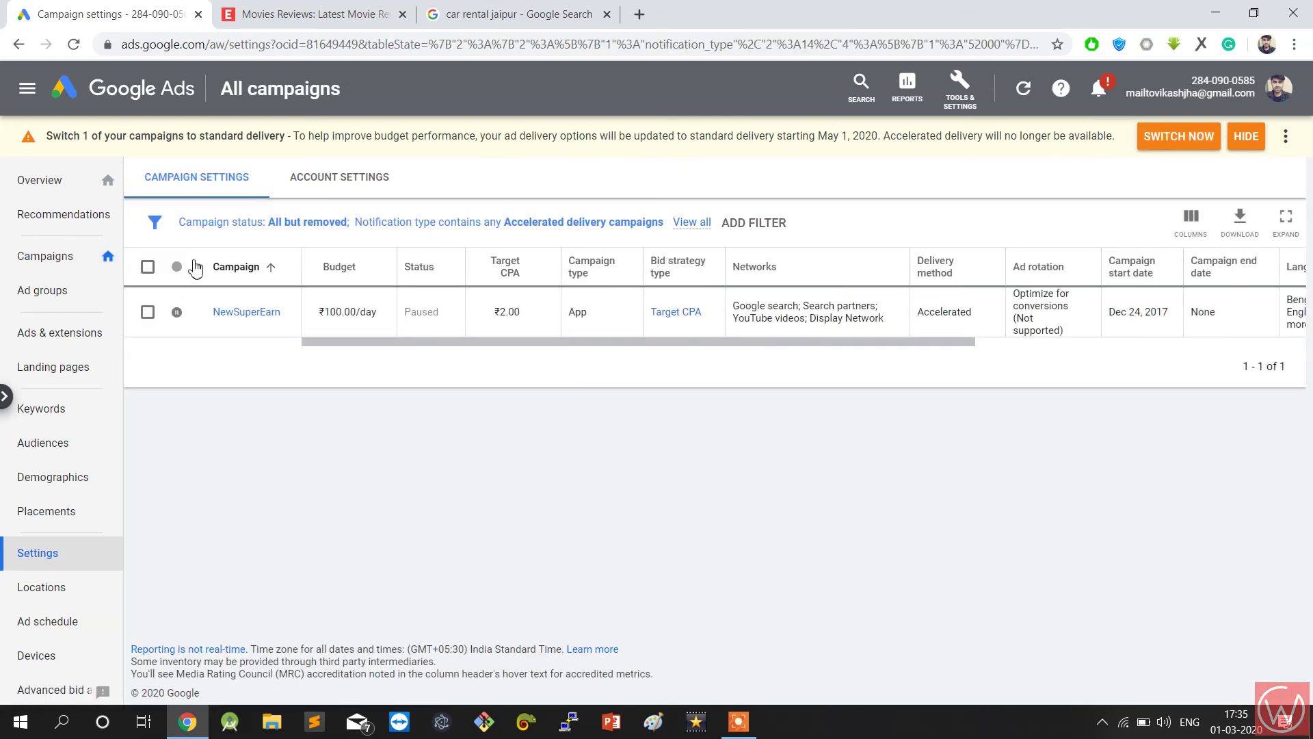
left_click(75, 180)
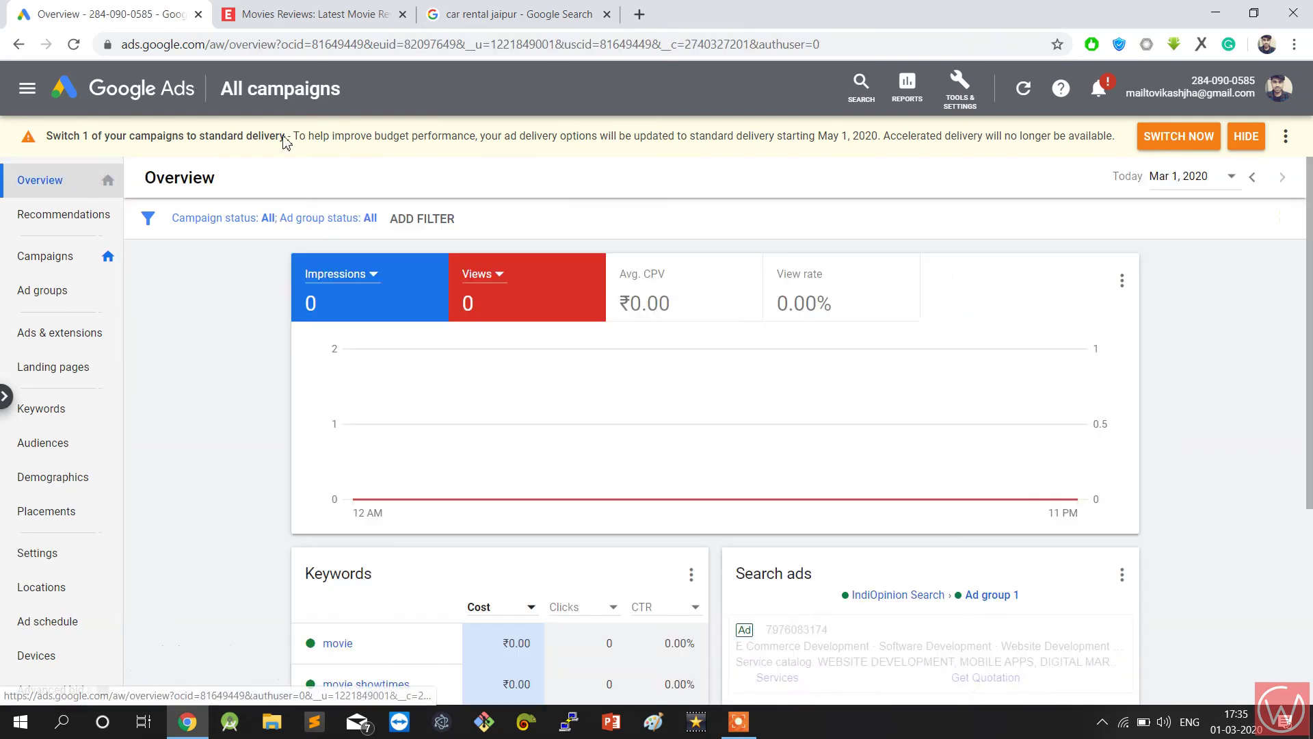